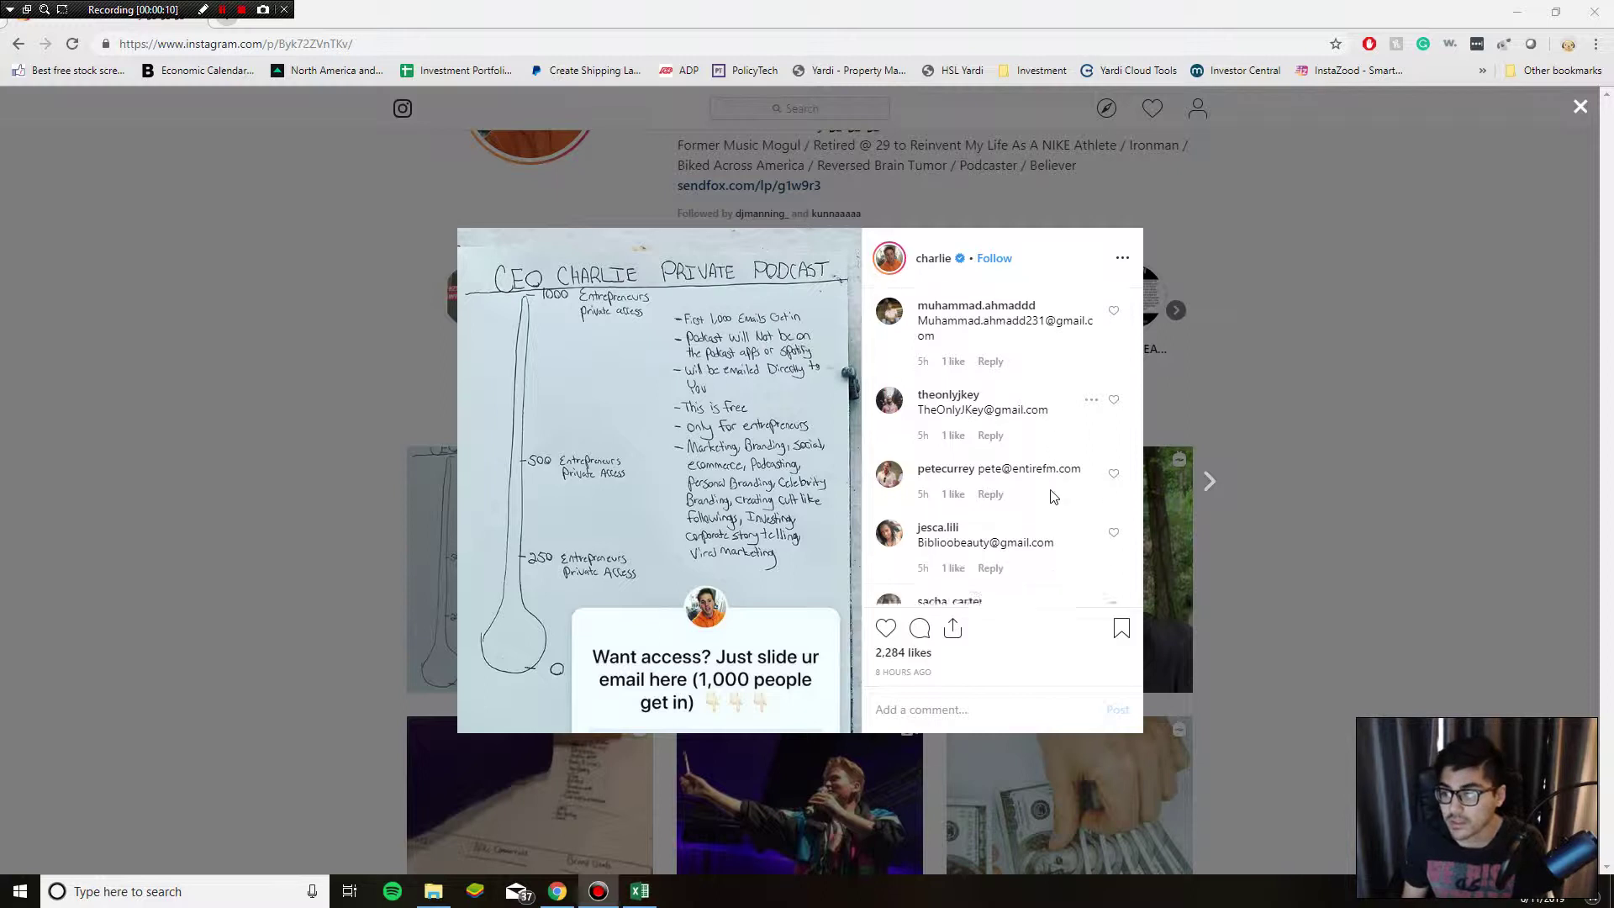
- Load several further batches of comments in the thread of the private podcast post
{"action": "scroll", "coordinate": [1055, 496], "scroll_direction": "down", "scroll_amount": 5}
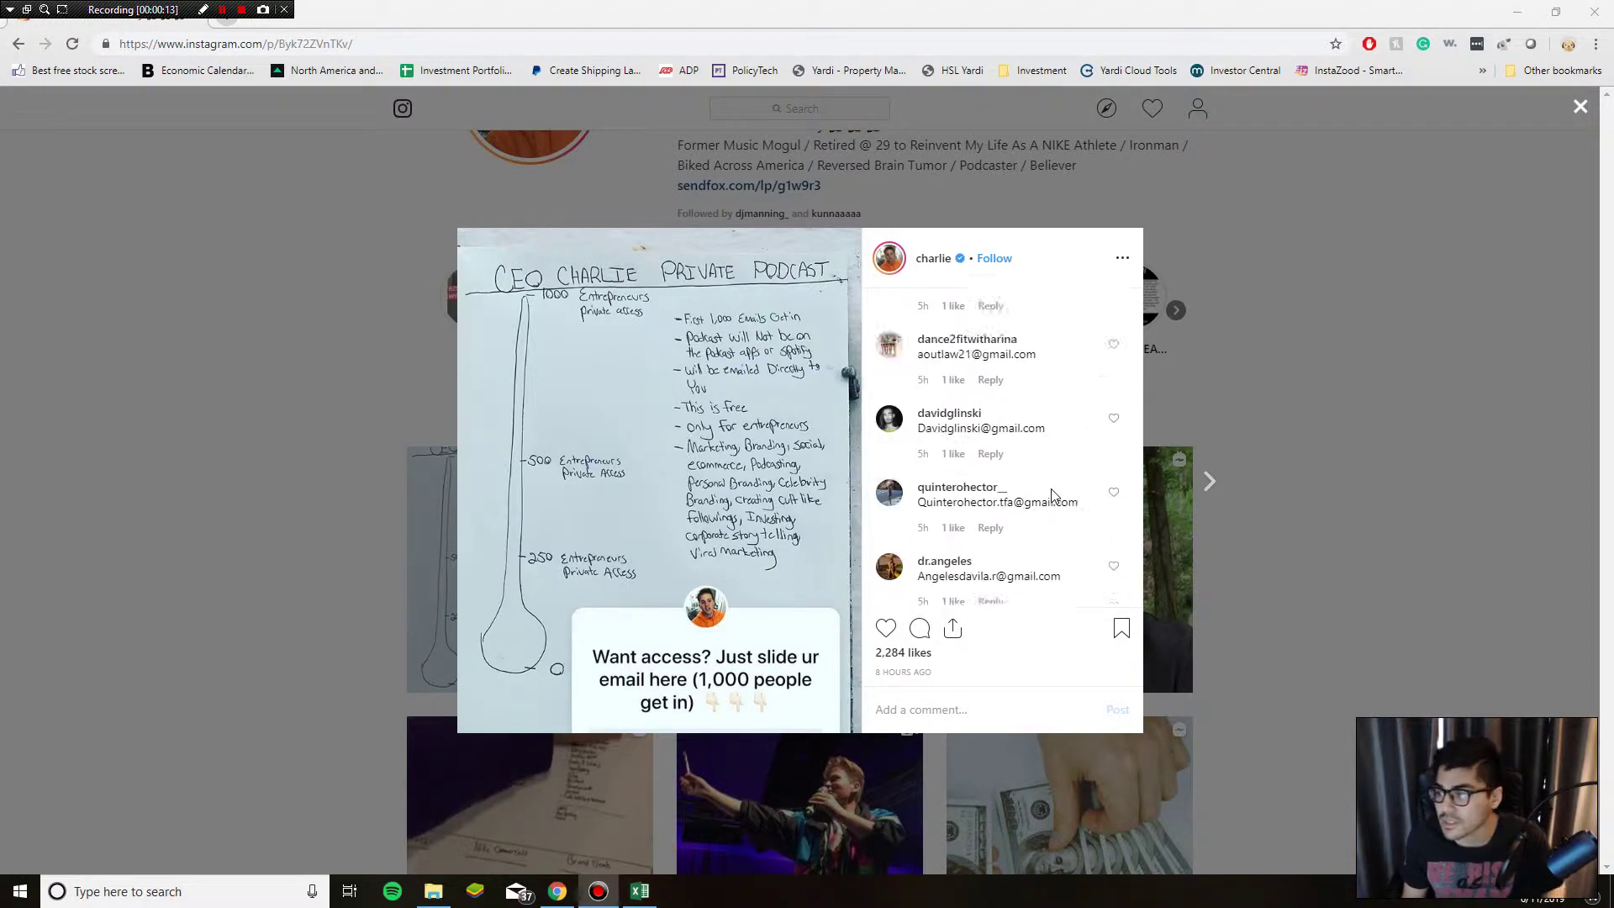
{"action": "scroll", "coordinate": [1057, 423], "scroll_direction": "down", "scroll_amount": 10}
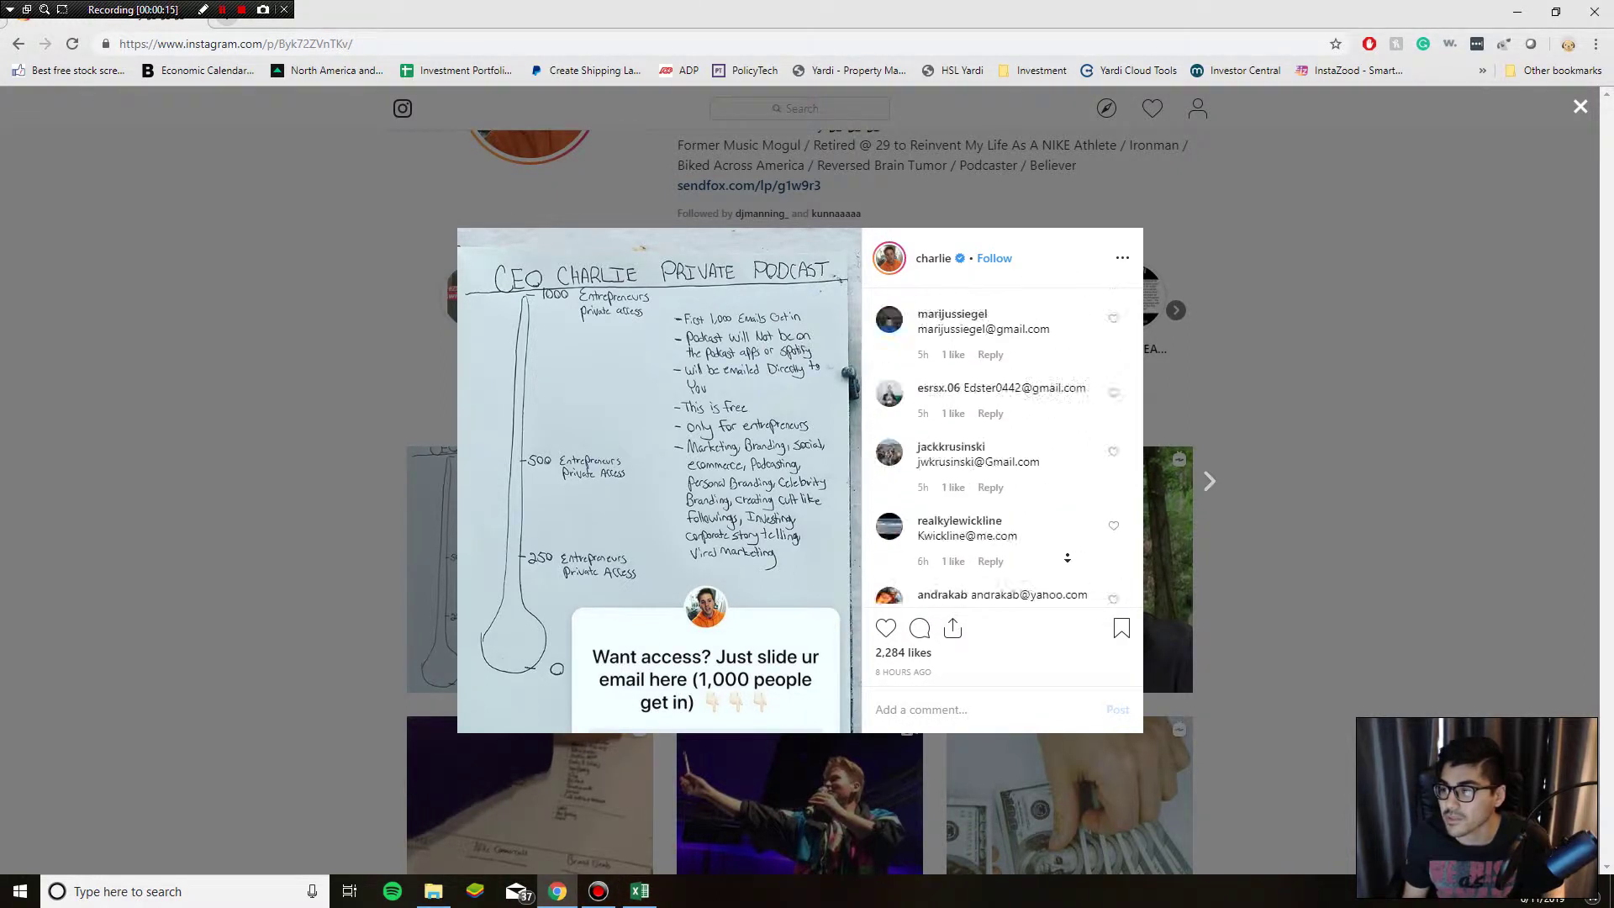
{"action": "scroll", "coordinate": [1067, 593], "scroll_direction": "down", "scroll_amount": 10}
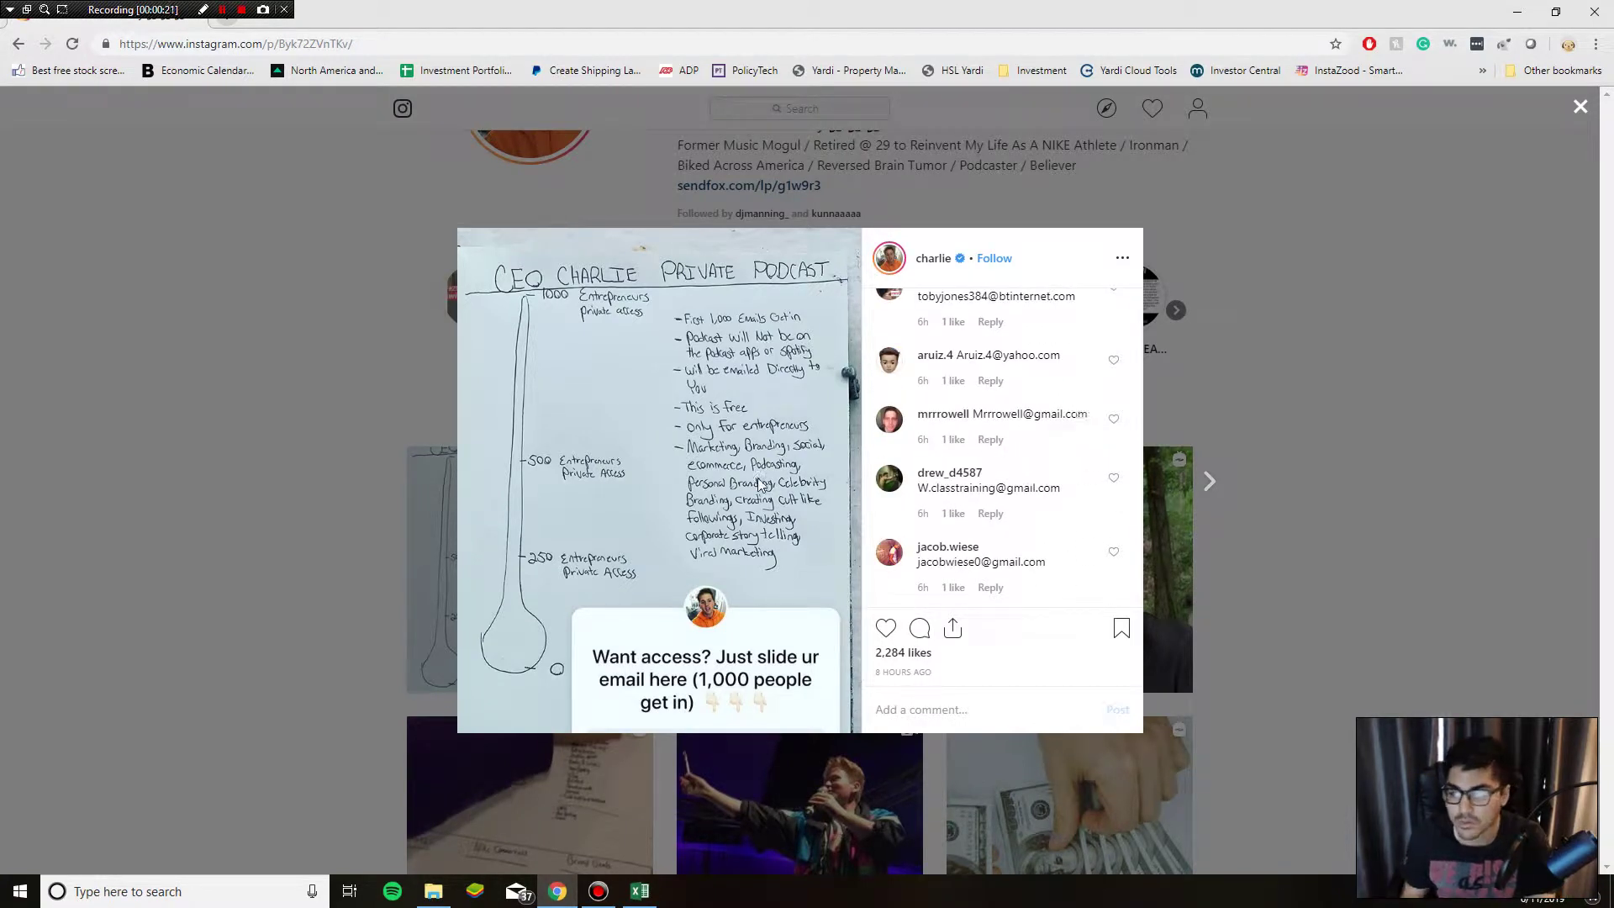
{"action": "scroll", "coordinate": [1010, 486], "scroll_direction": "down", "scroll_amount": 5}
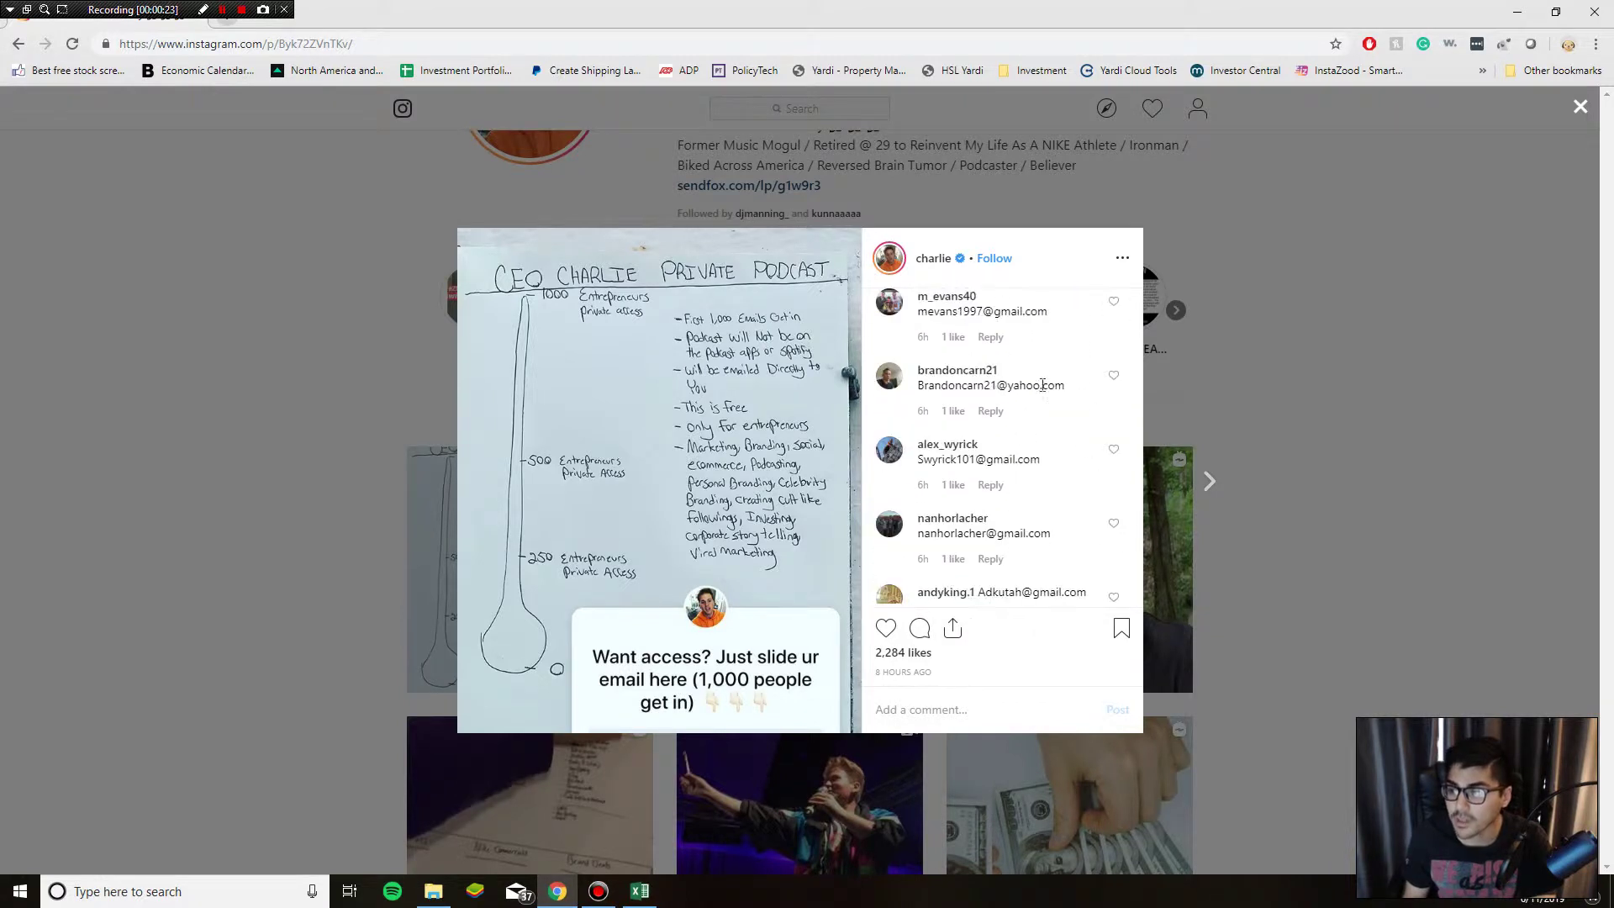
{"action": "scroll", "coordinate": [1055, 388], "scroll_direction": "down", "scroll_amount": 10}
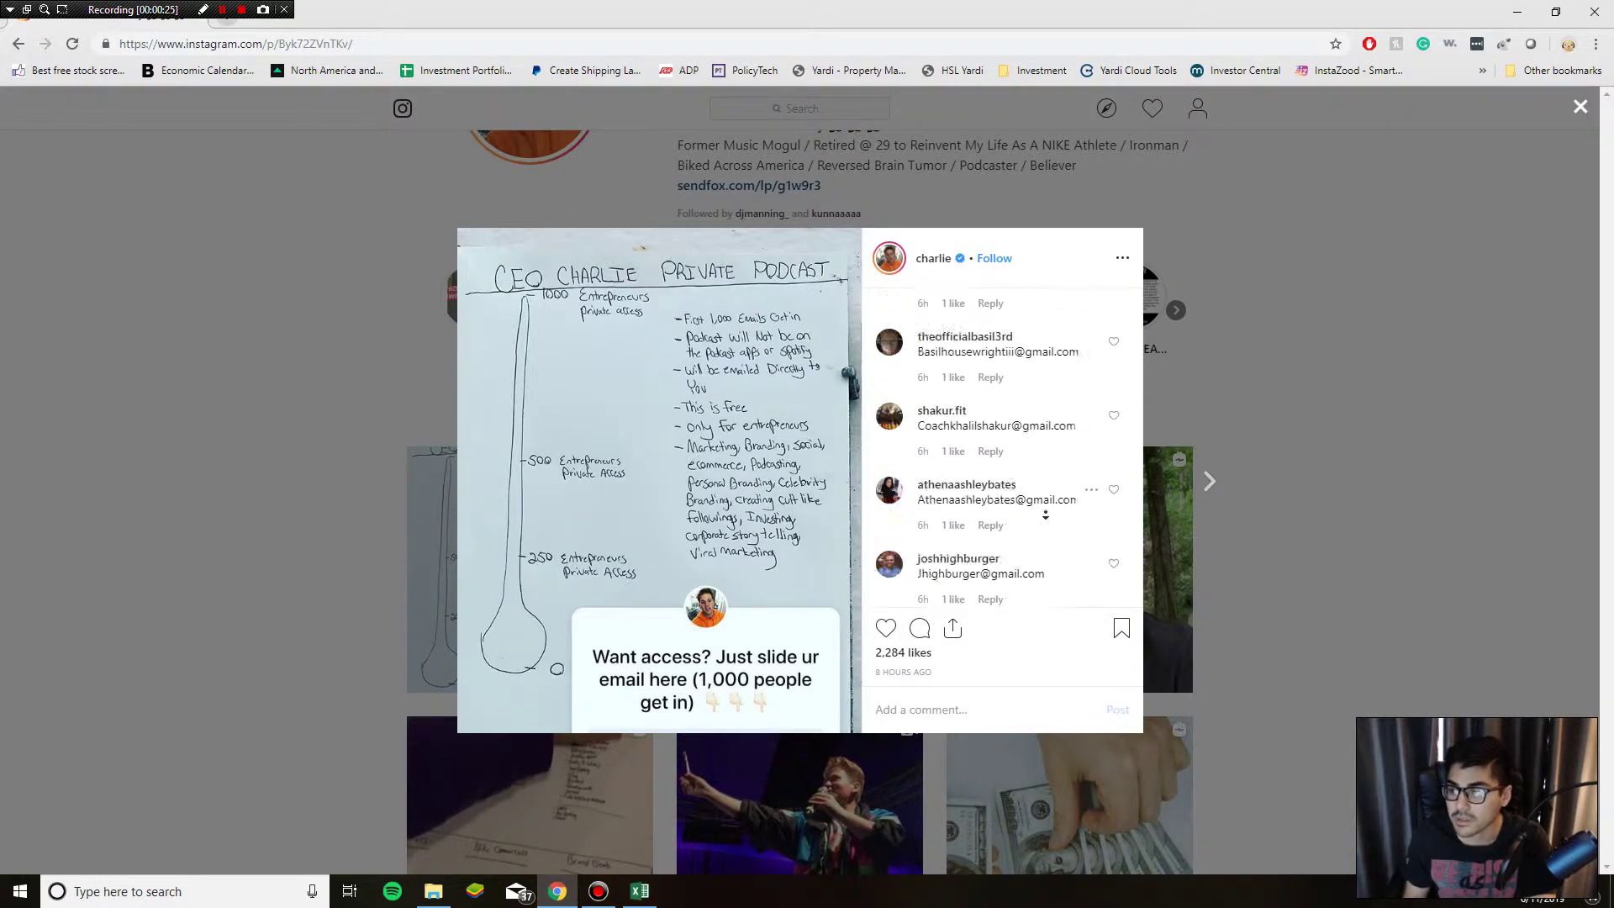
{"action": "scroll", "coordinate": [1047, 593], "scroll_direction": "down", "scroll_amount": 5}
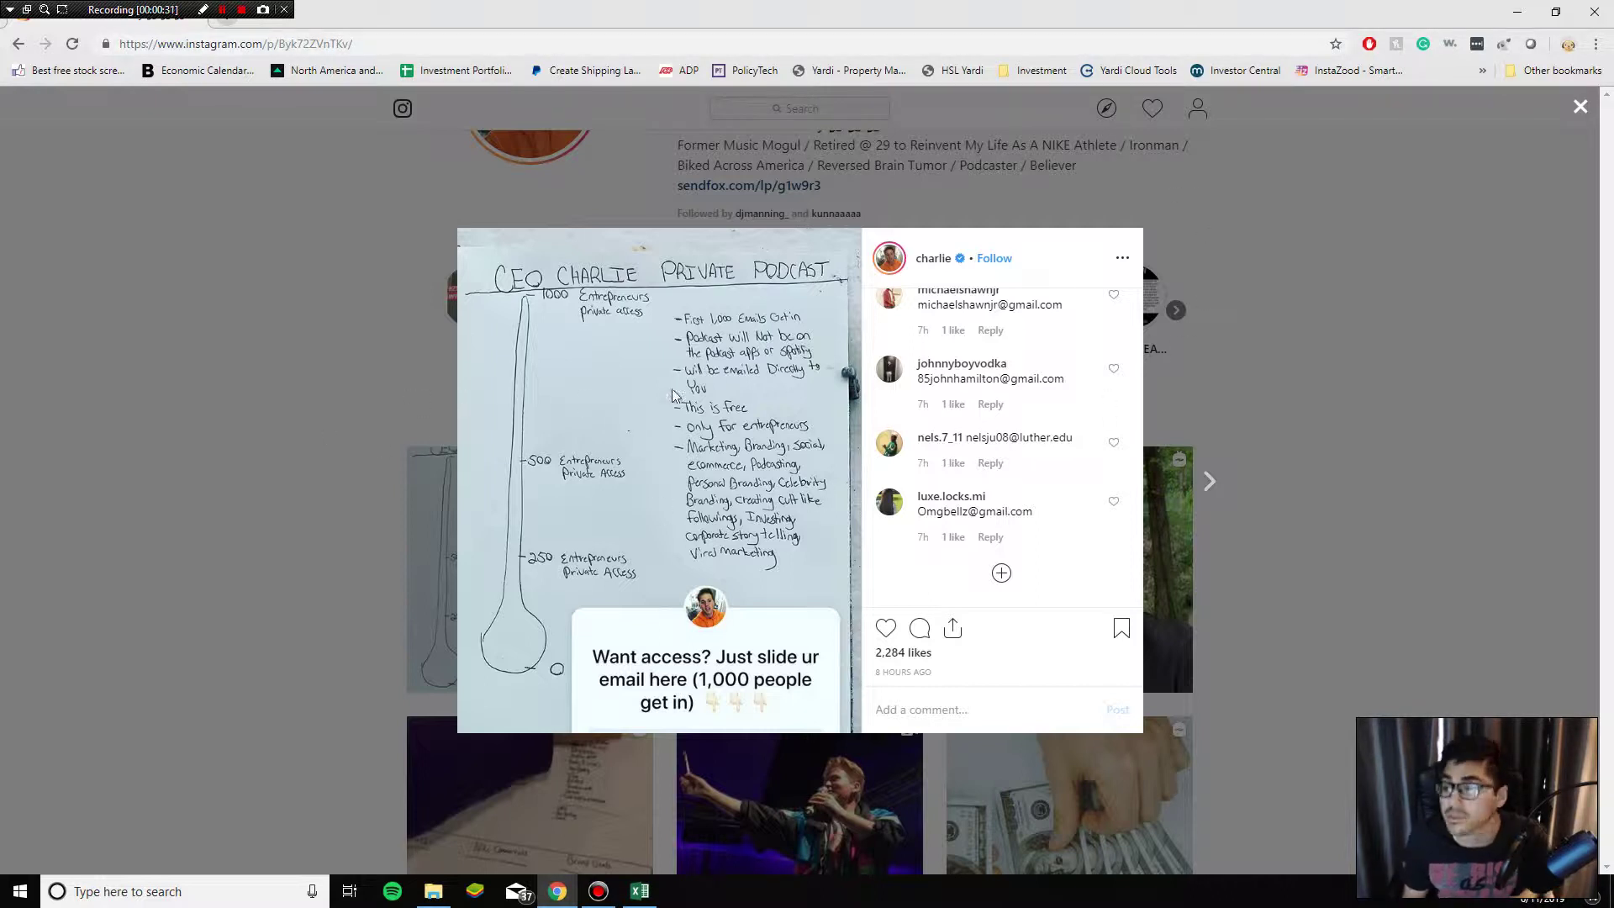
{"action": "left_click", "coordinate": [1001, 573]}
{"action": "scroll", "coordinate": [1039, 565], "scroll_direction": "down", "scroll_amount": 2}
{"action": "scroll", "coordinate": [1039, 565], "scroll_direction": "down", "scroll_amount": 1}
{"action": "left_click", "coordinate": [1003, 576]}
{"action": "scroll", "coordinate": [1009, 576], "scroll_direction": "down", "scroll_amount": 4}
{"action": "left_click", "coordinate": [1005, 576]}
{"action": "scroll", "coordinate": [1009, 577], "scroll_direction": "down", "scroll_amount": 2}
{"action": "left_click", "coordinate": [1003, 574]}
{"action": "scroll", "coordinate": [1009, 577], "scroll_direction": "down", "scroll_amount": 2}
{"action": "left_click", "coordinate": [1004, 575]}
{"action": "scroll", "coordinate": [1009, 572], "scroll_direction": "down", "scroll_amount": 2}
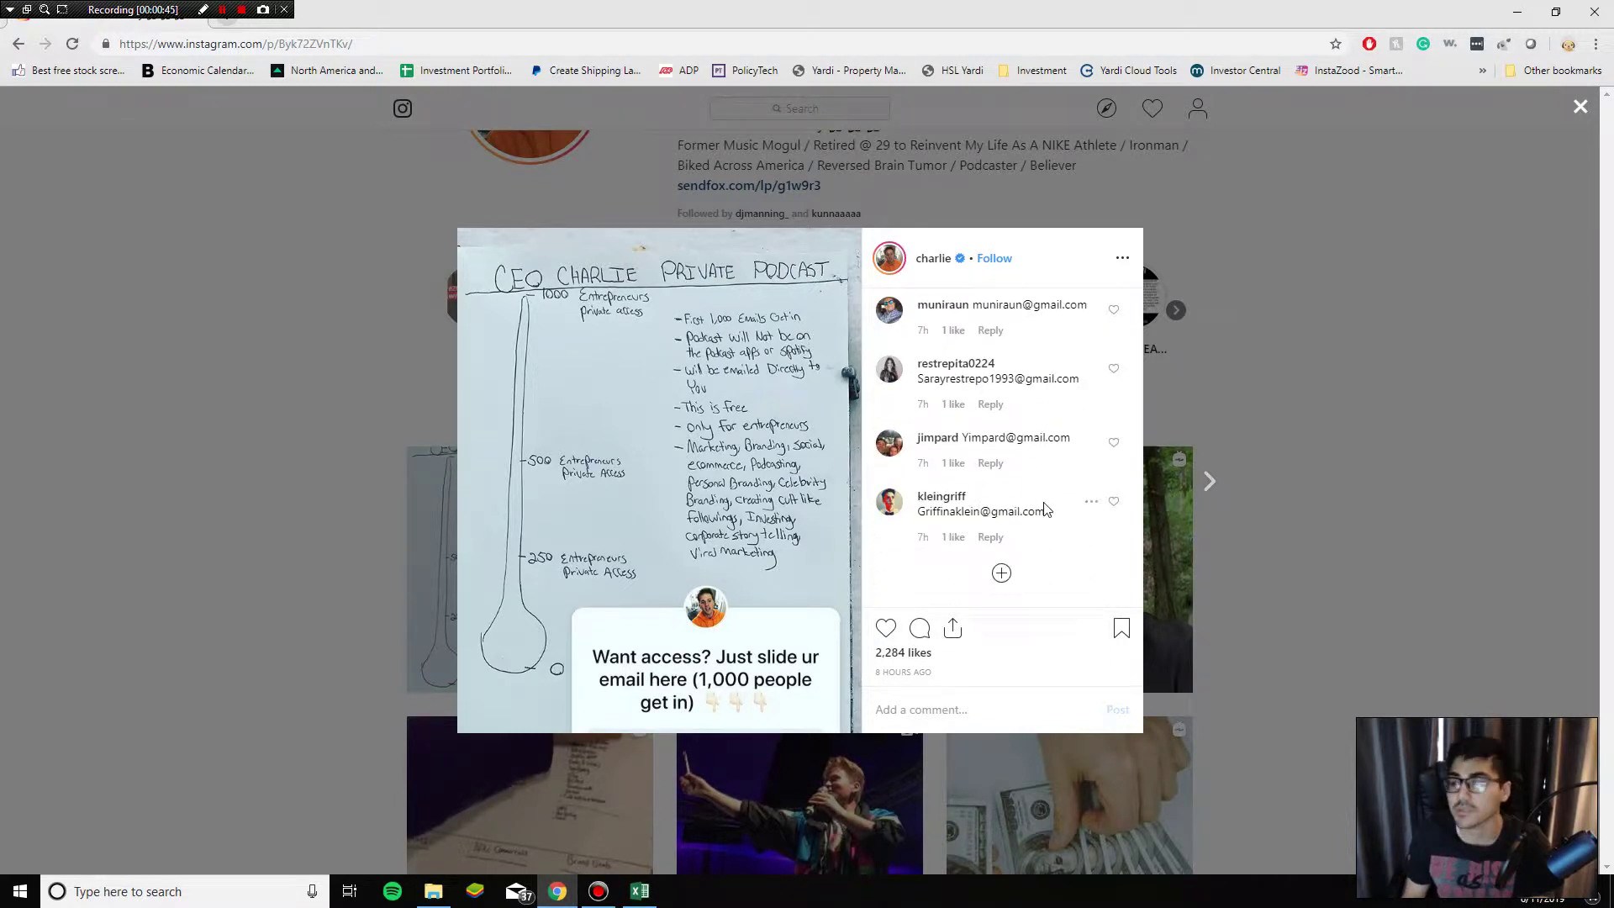
- Select all loaded comments from the last one up to the first and switch to the email list workbook in Excel
{"action": "left_click", "coordinate": [1031, 546]}
{"action": "left_click_drag", "start_coordinate": [965, 509], "coordinate": [874, 380]}
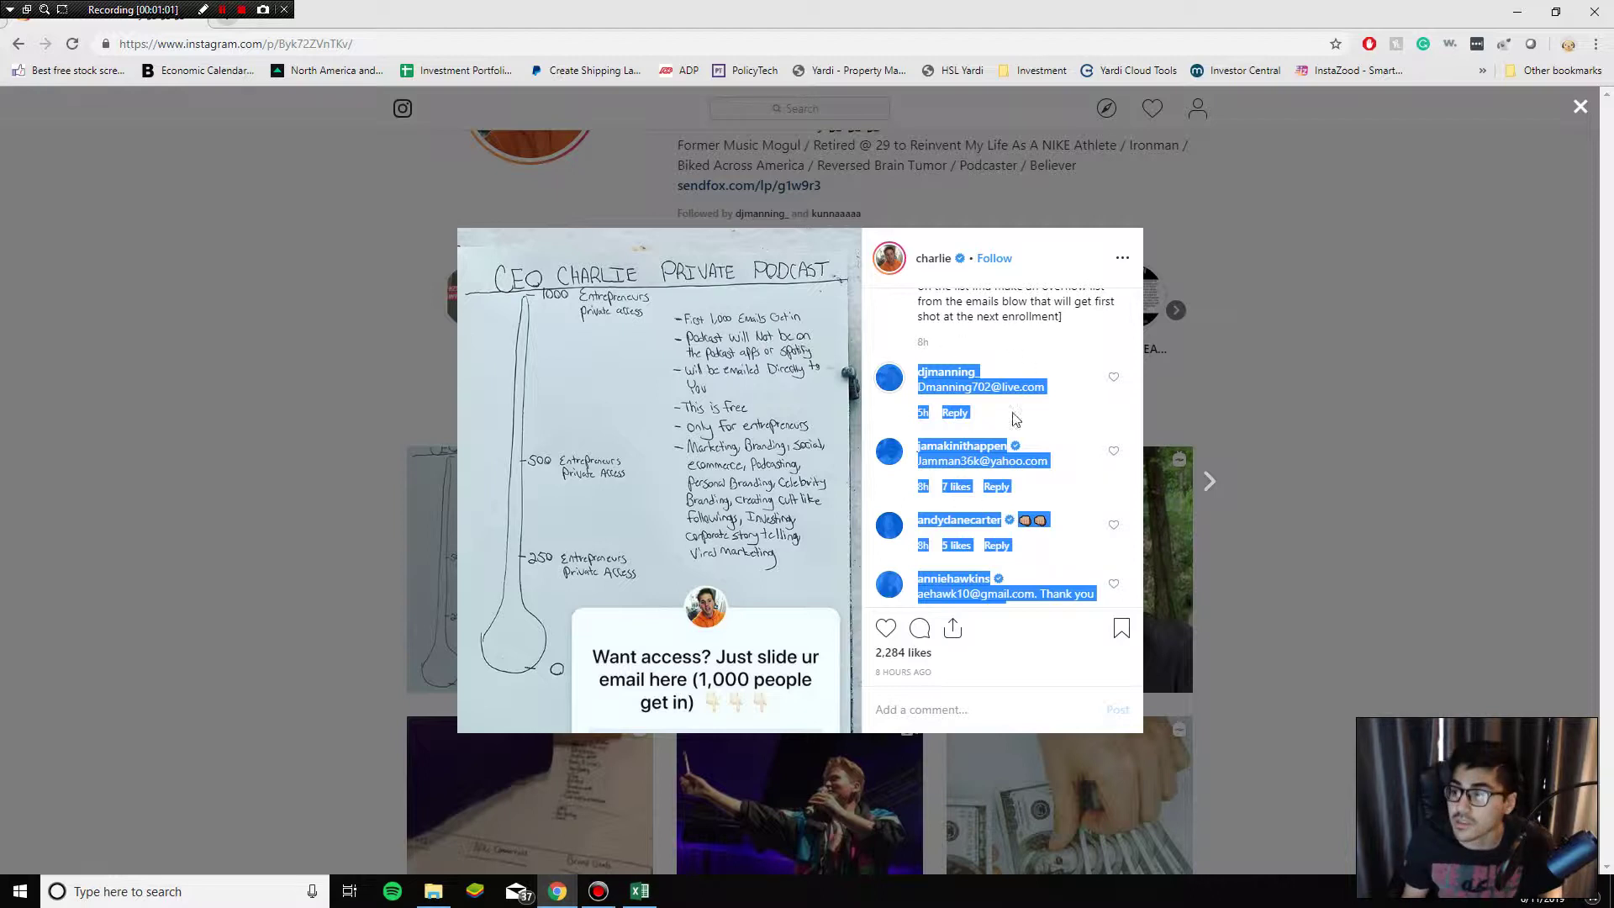
{"action": "left_click", "coordinate": [647, 893]}
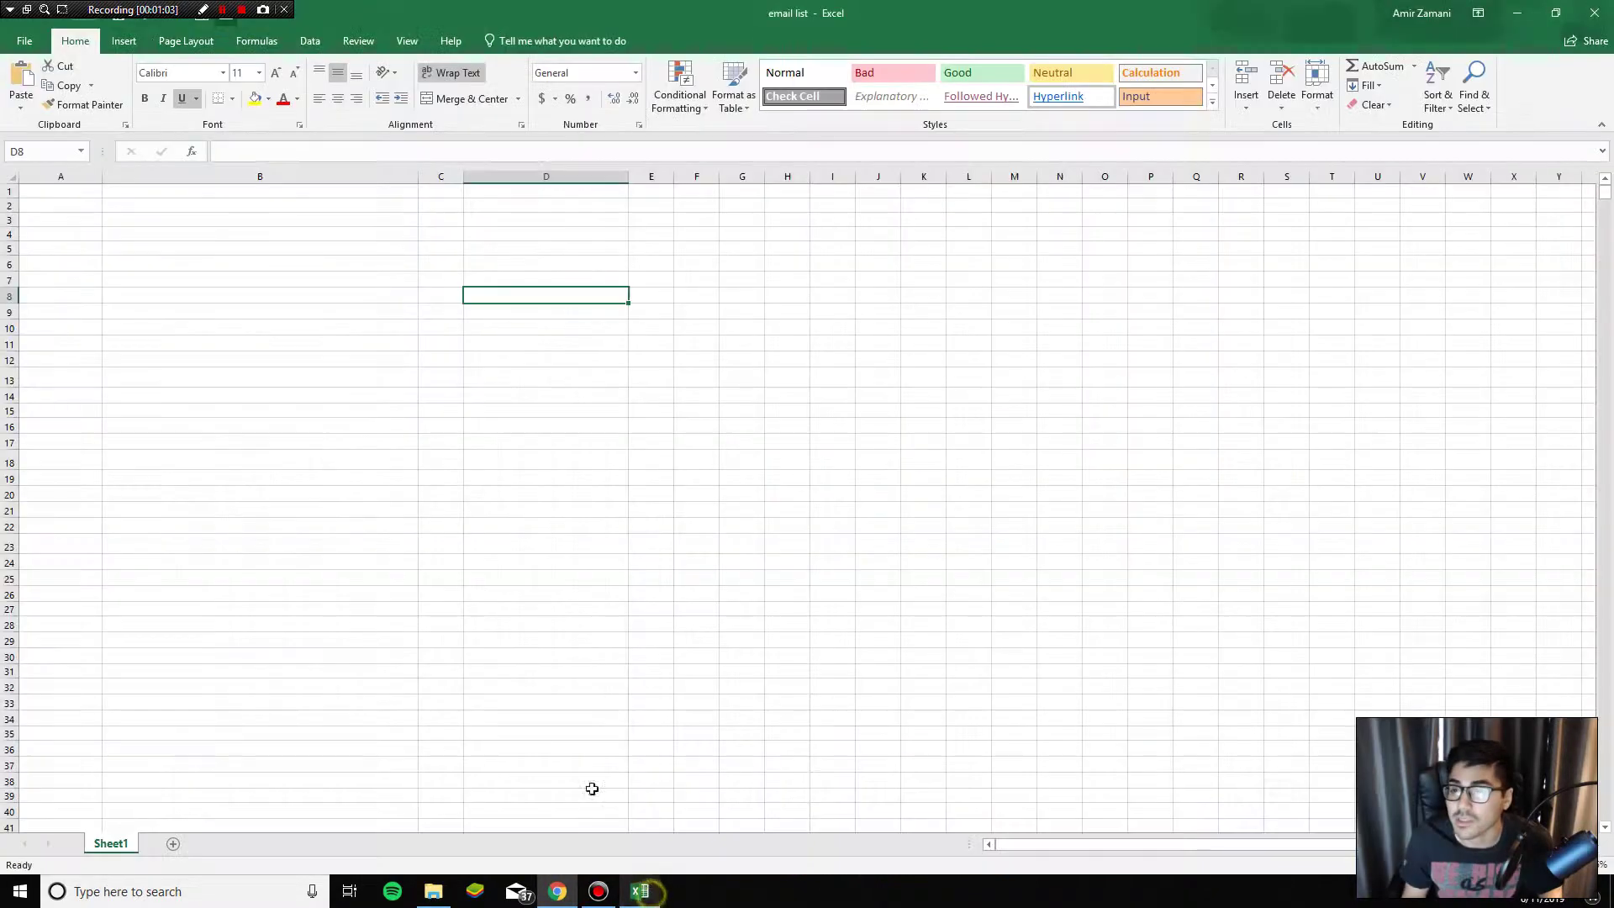
{"action": "left_click", "coordinate": [323, 197]}
{"action": "key", "text": "ctrl+a"}
{"action": "double_click", "coordinate": [418, 178]}
{"action": "left_click", "coordinate": [312, 238]}
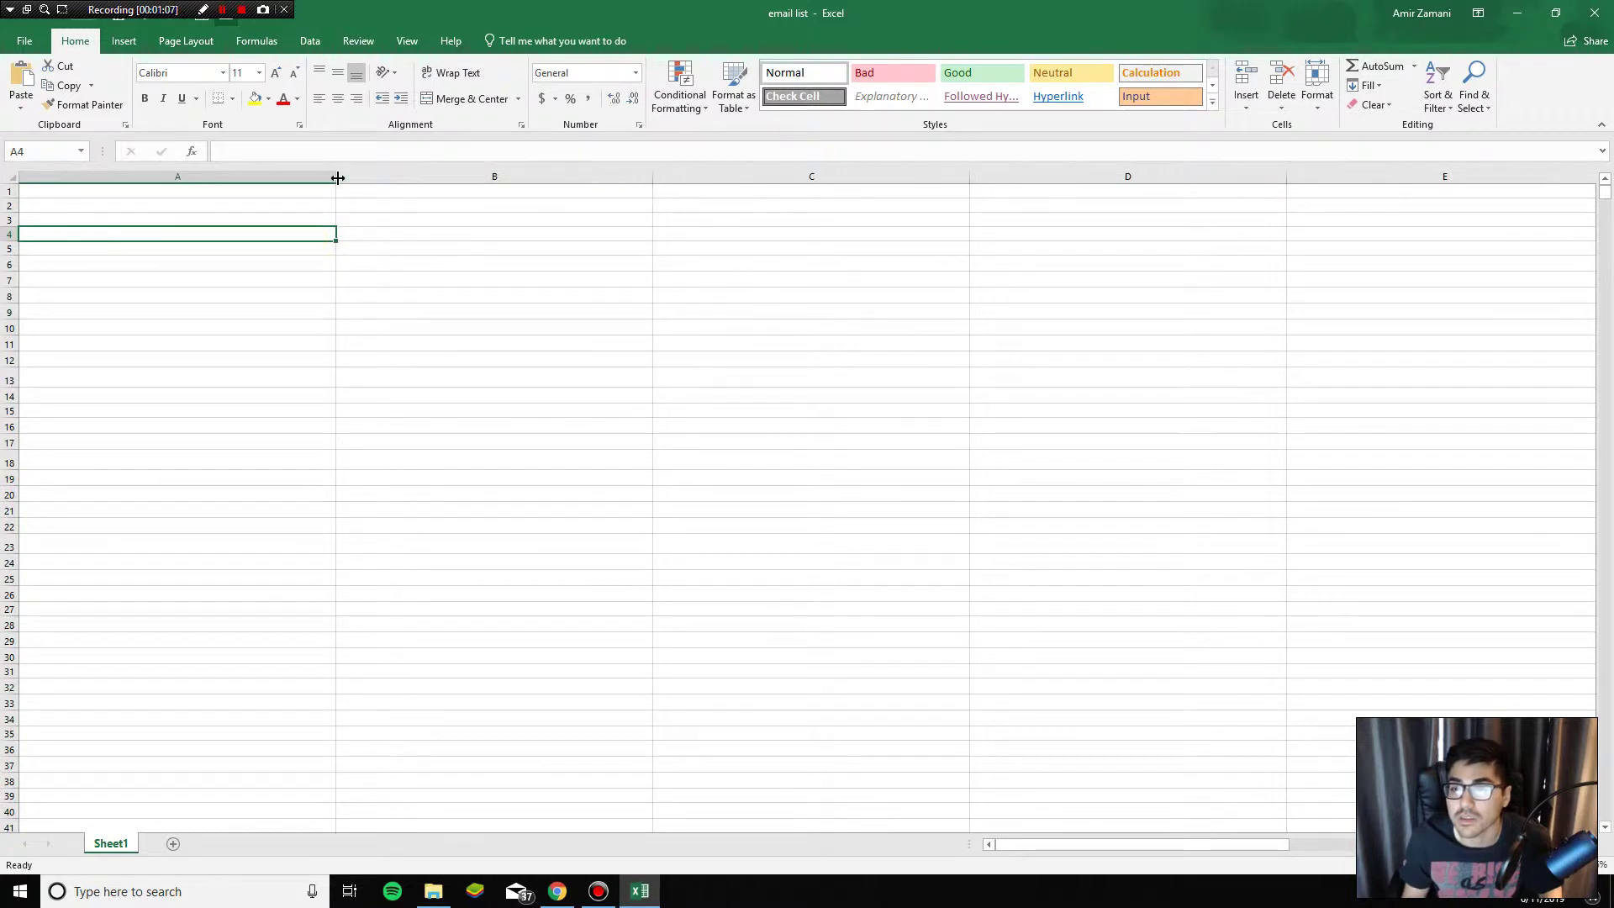
{"action": "key", "text": "ctrl+z"}
- Resize all columns of Sheet1 together to one uniform narrow width
{"action": "left_click", "coordinate": [294, 250]}
{"action": "left_click", "coordinate": [244, 177]}
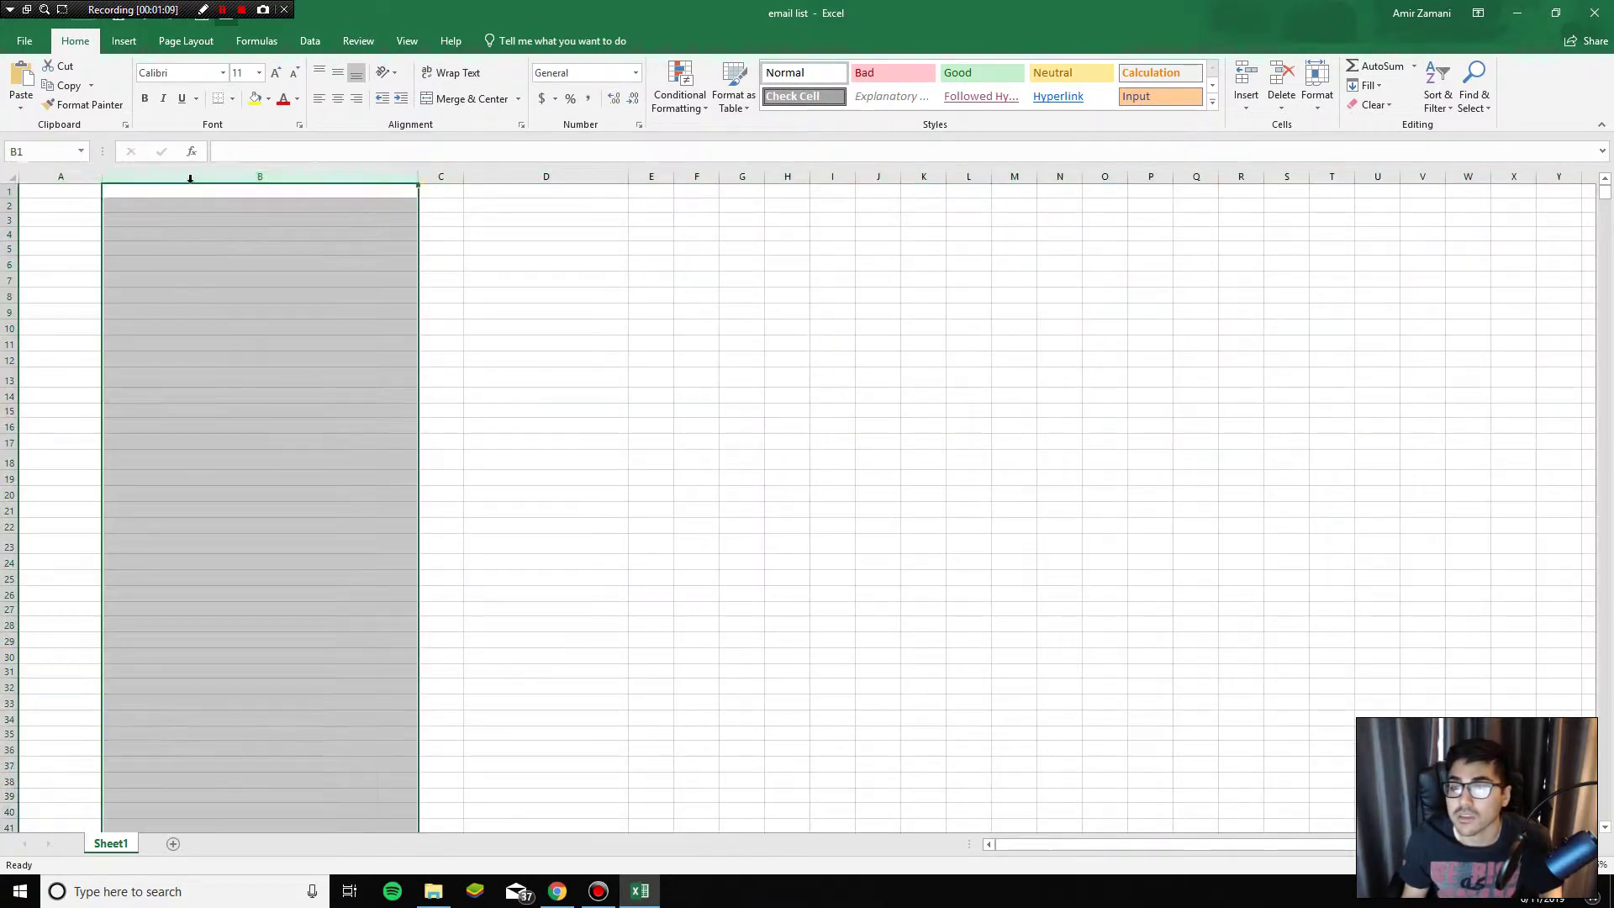
{"action": "key", "text": "ctrl+a"}
{"action": "left_click_drag", "start_coordinate": [102, 179], "coordinate": [90, 179]}
{"action": "left_click", "coordinate": [195, 233]}
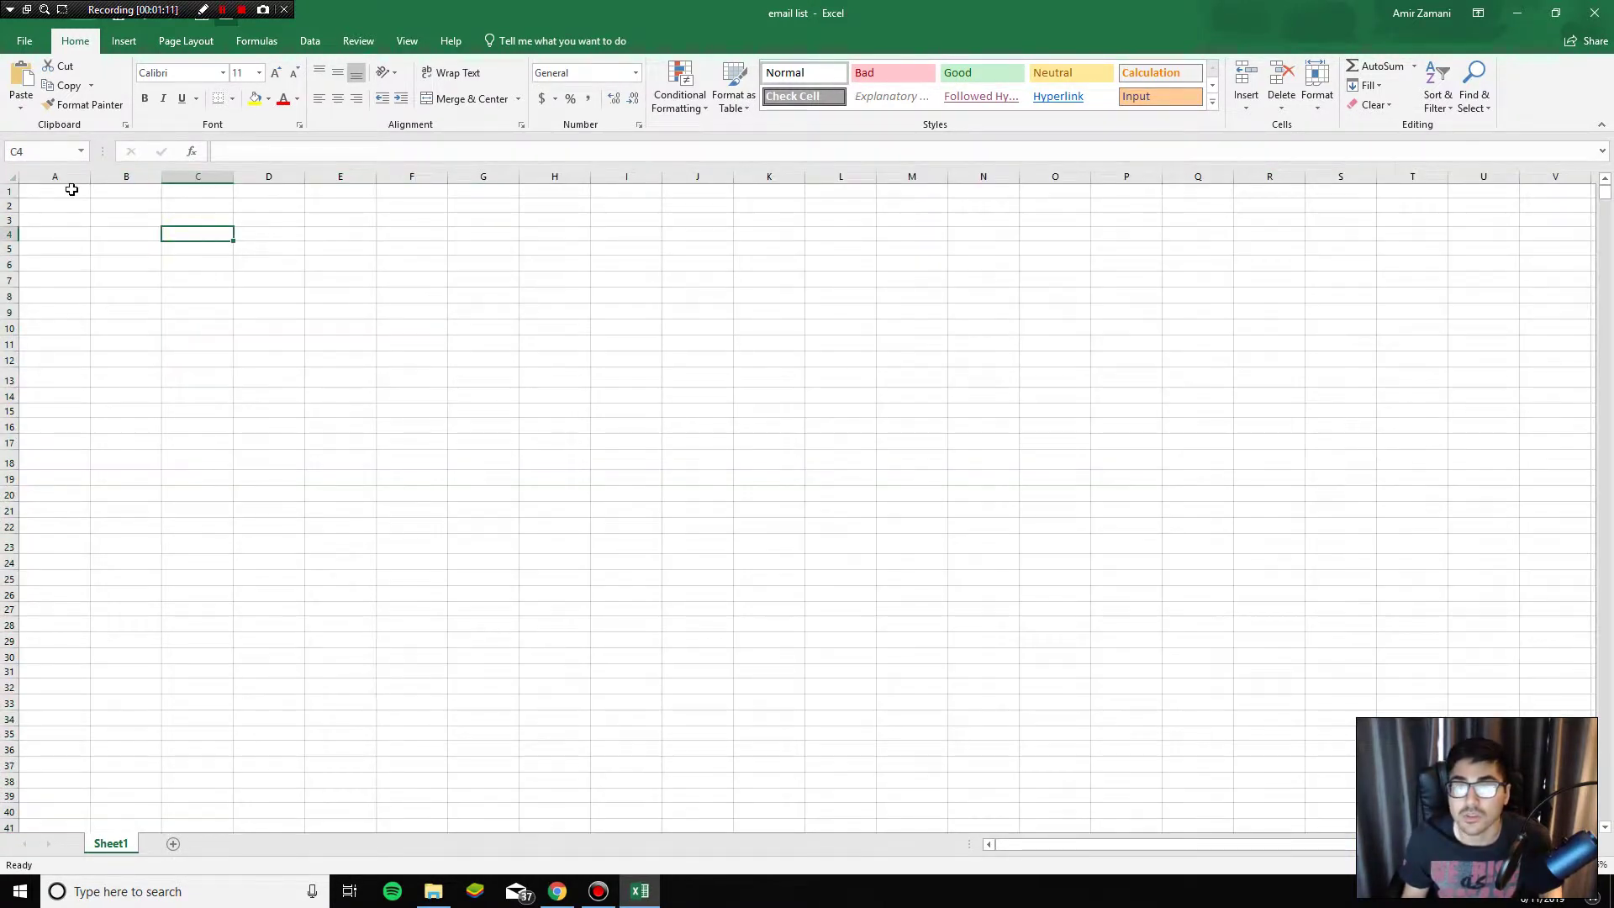
- Copy the selected Instagram comments and paste them into Sheet1 starting at cell A1
{"action": "left_click", "coordinate": [74, 196]}
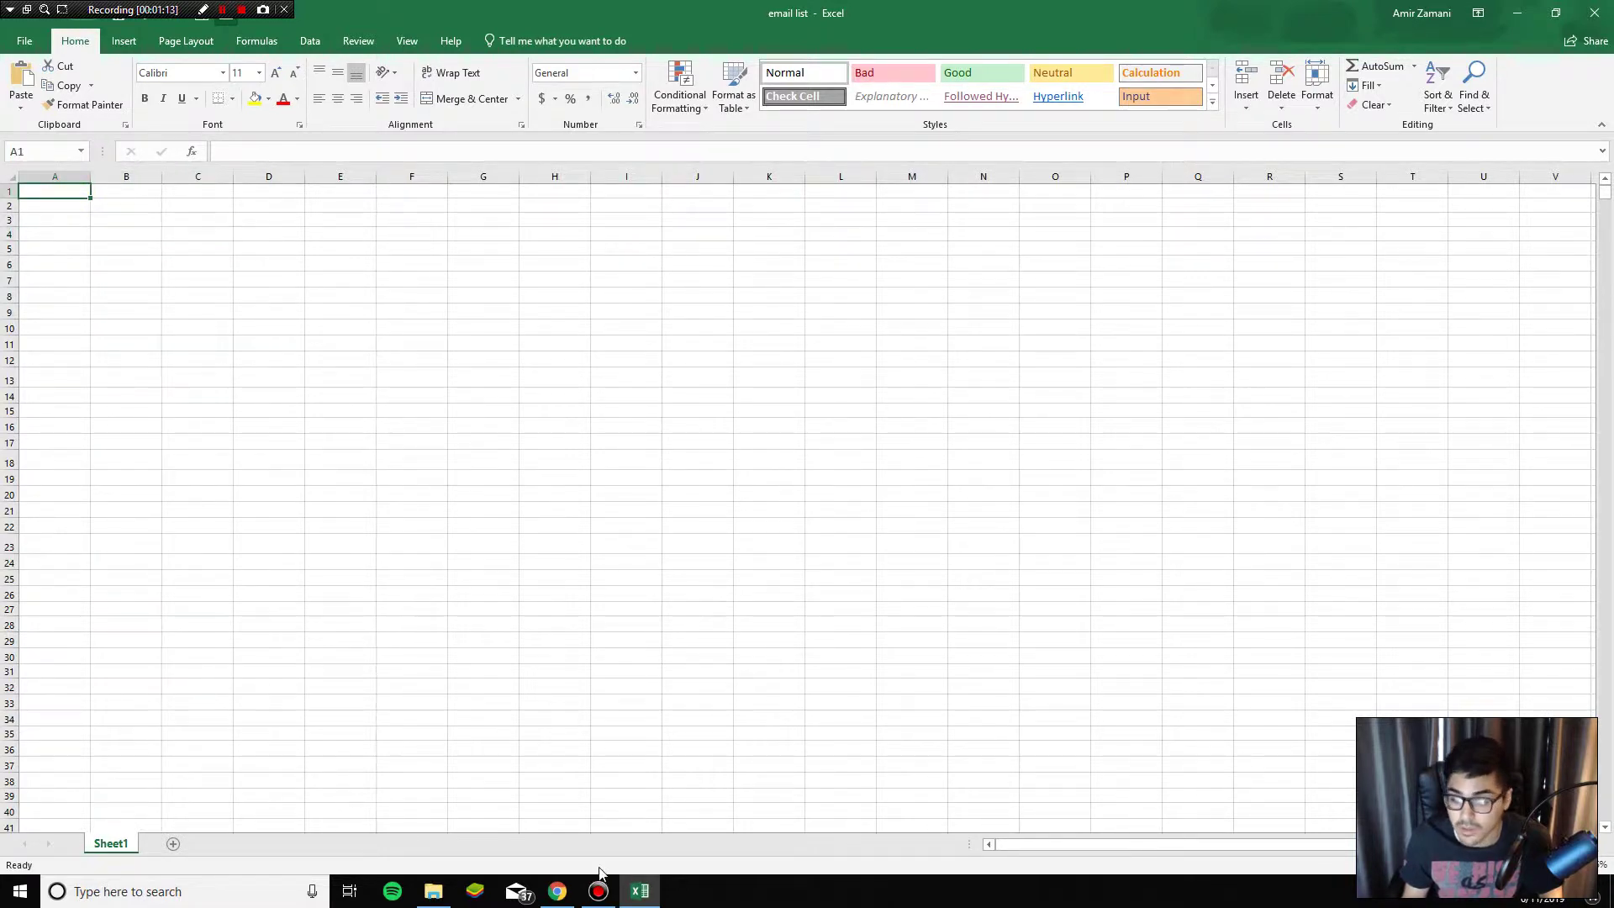
{"action": "left_click", "coordinate": [558, 891]}
{"action": "left_click", "coordinate": [639, 891]}
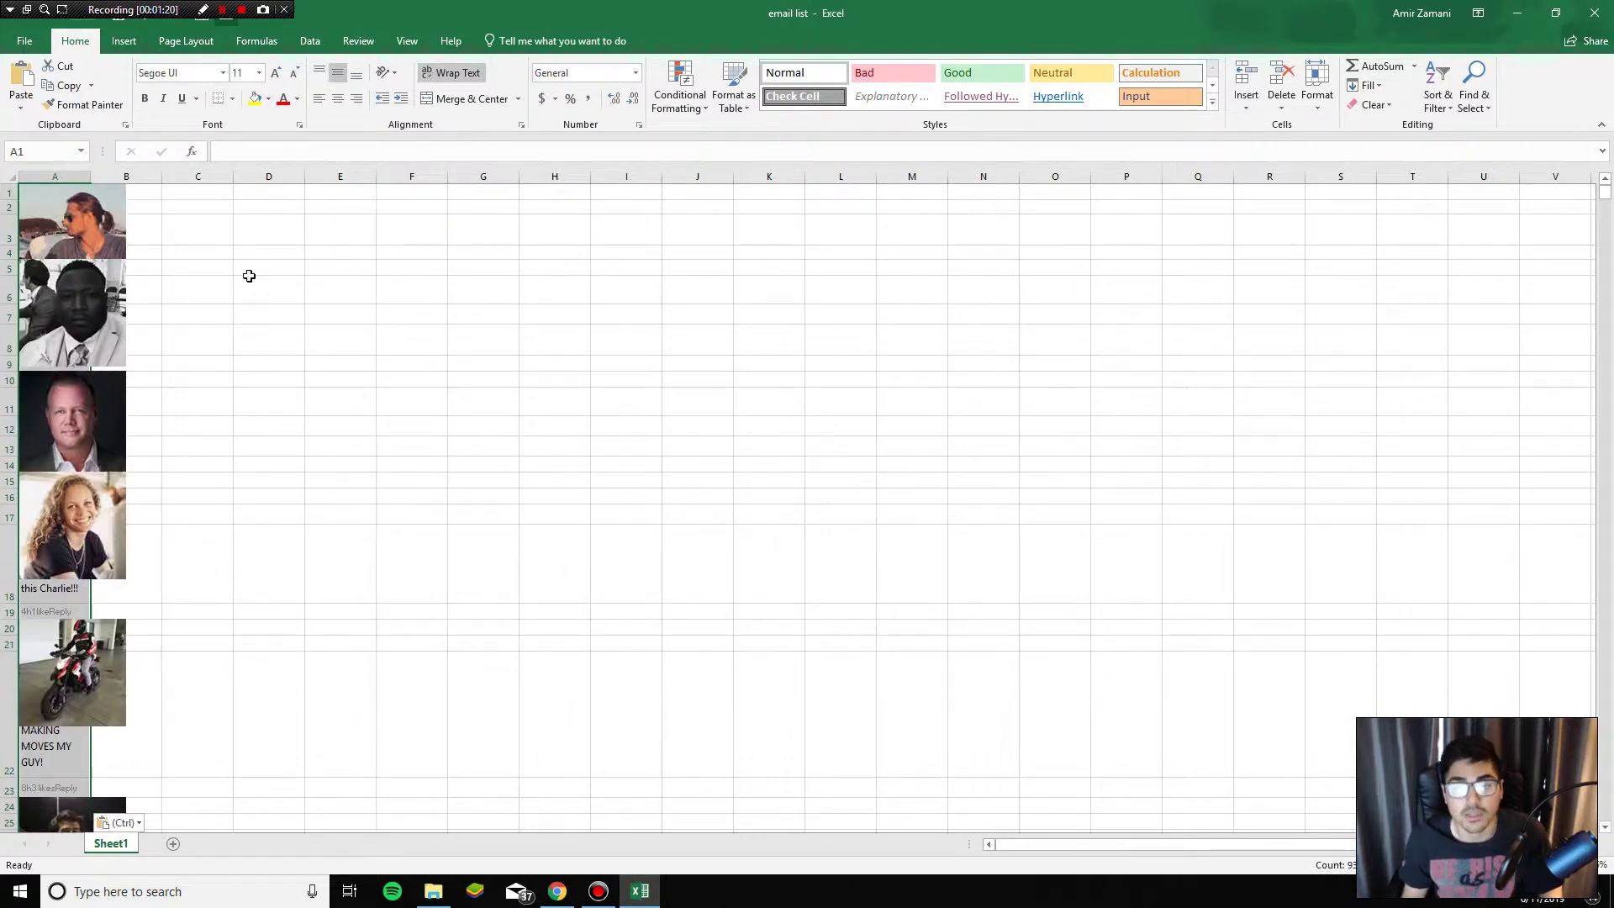
{"action": "scroll", "coordinate": [144, 385], "scroll_direction": "down", "scroll_amount": 8}
{"action": "scroll", "coordinate": [195, 468], "scroll_direction": "up", "scroll_amount": 8}
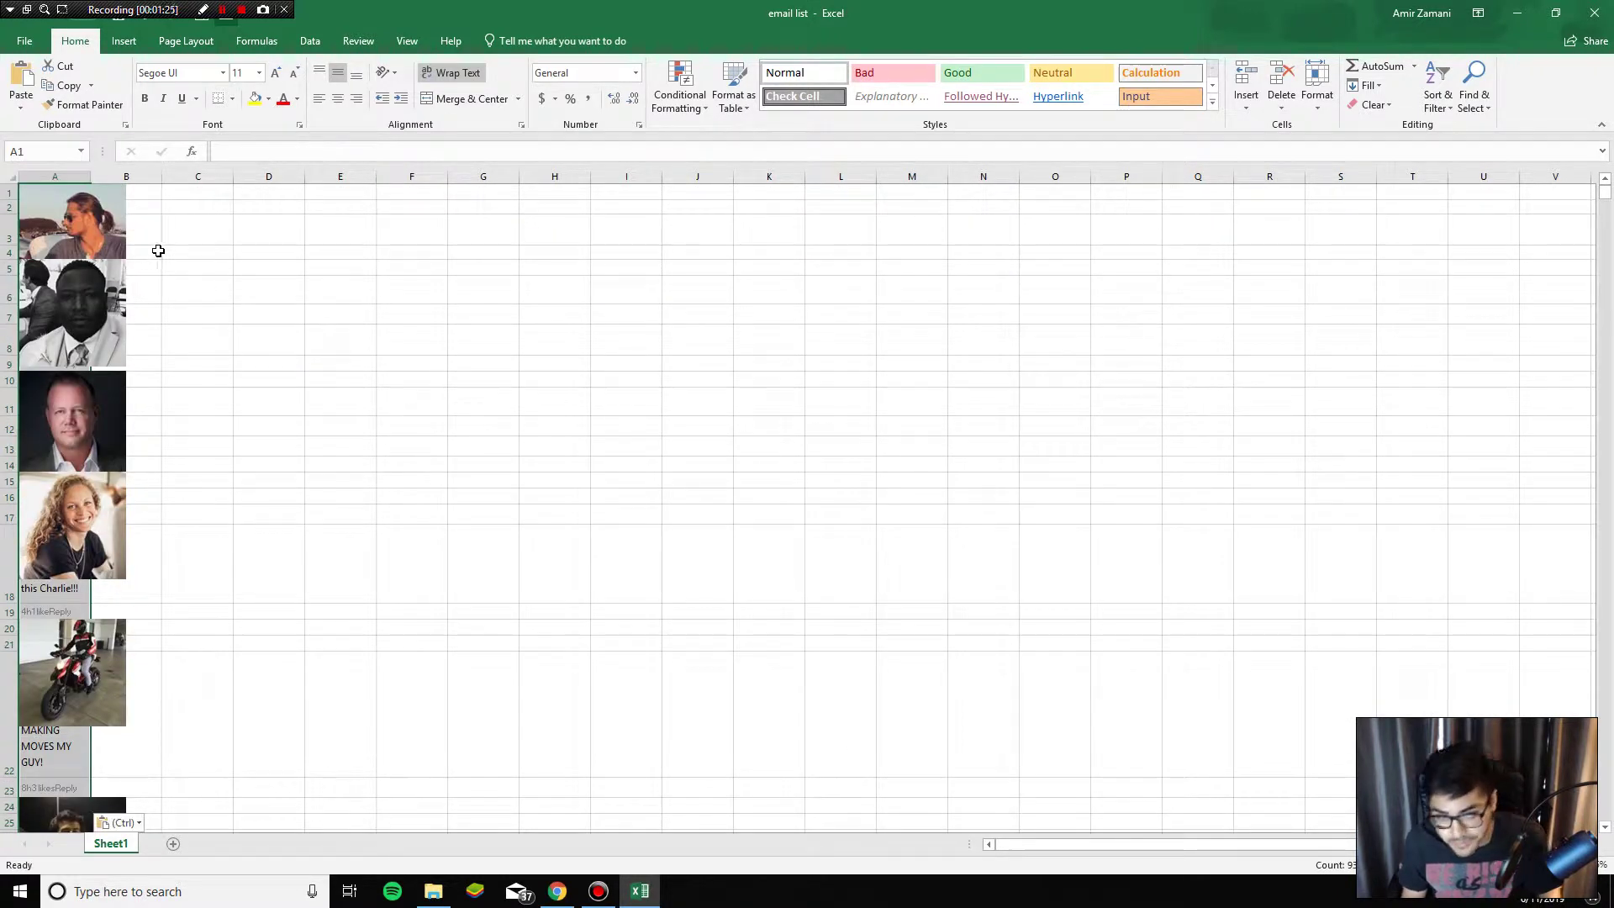
{"action": "left_click", "coordinate": [249, 230]}
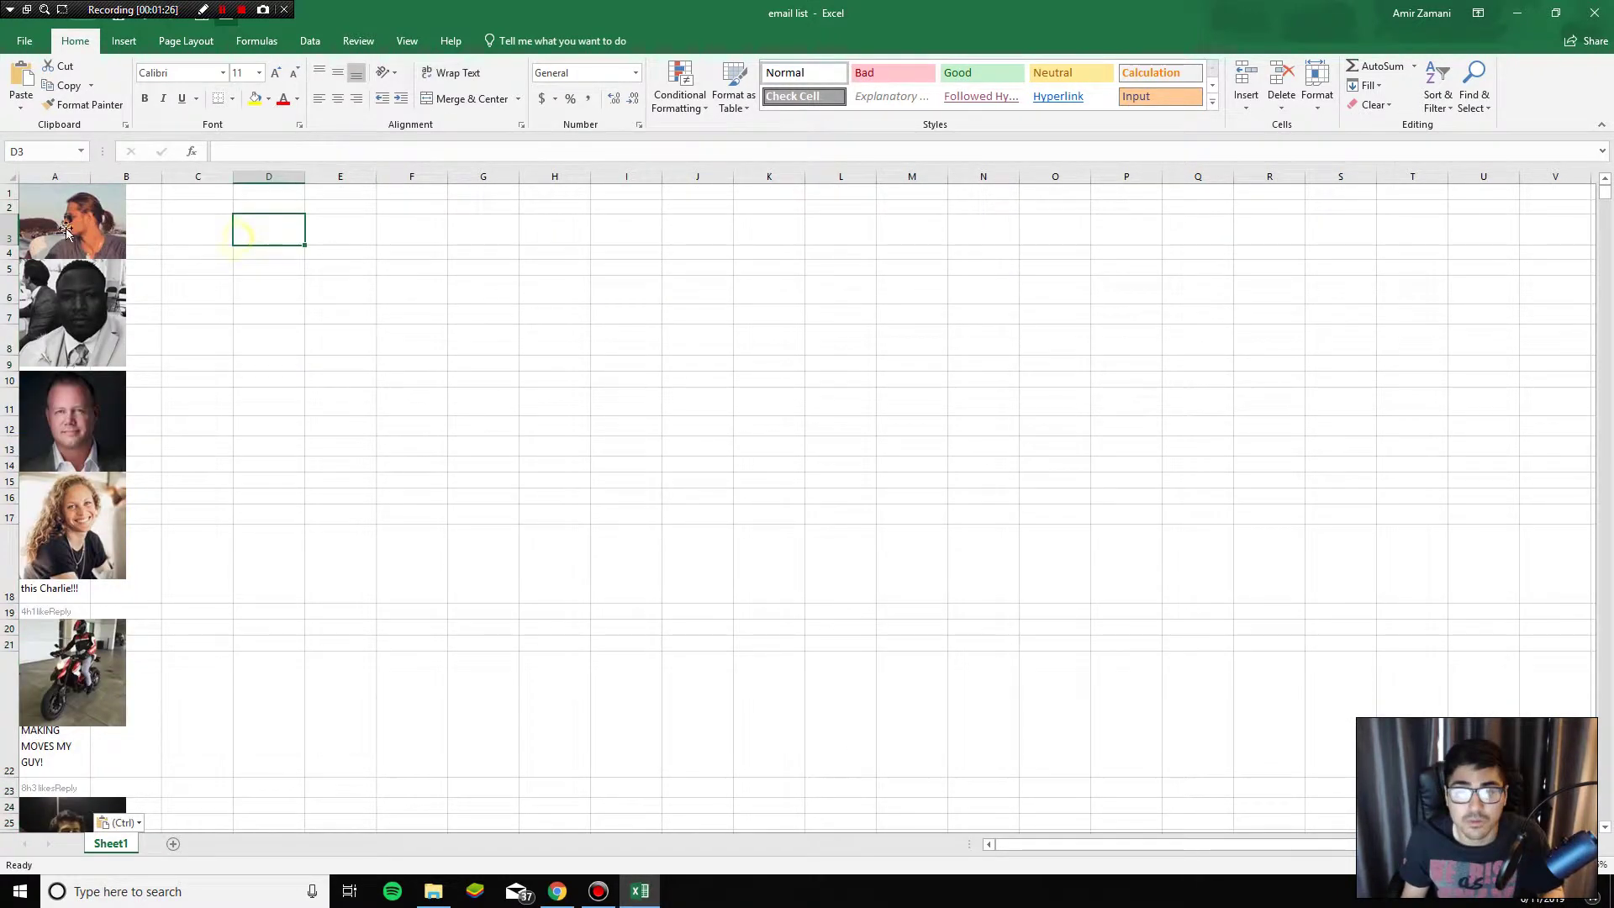
- Open the Instagram profile linked to the second pasted picture, look through it, and return to the workbook
{"action": "left_click", "coordinate": [120, 227]}
{"action": "double_click", "coordinate": [95, 330]}
{"action": "key", "text": "alt+Tab"}
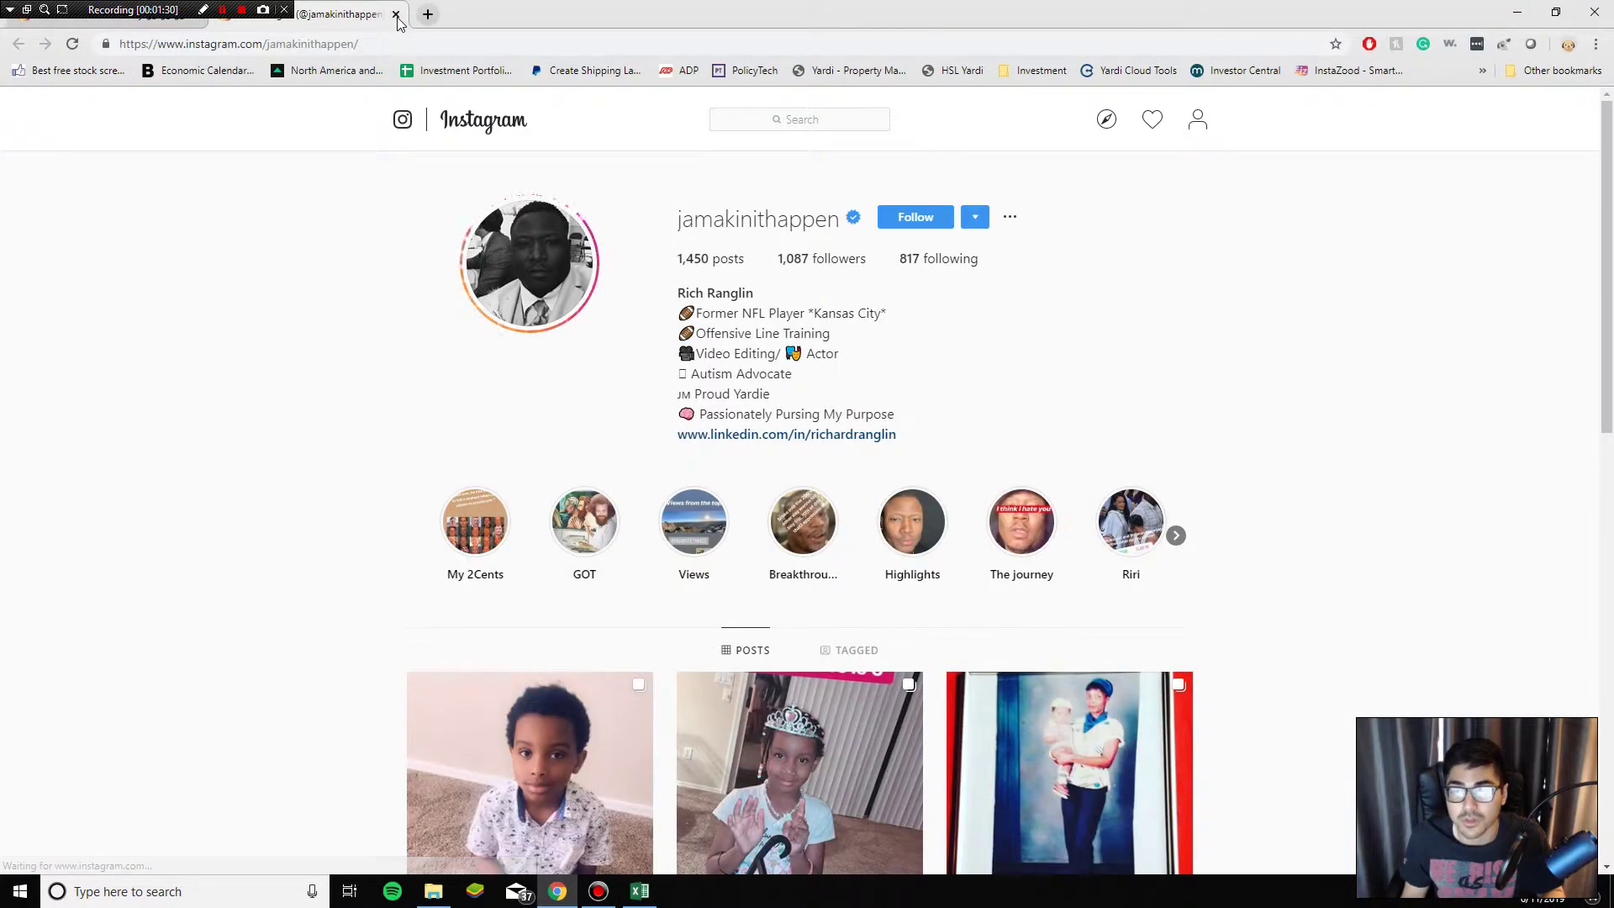
{"action": "scroll", "coordinate": [832, 597], "scroll_direction": "down", "scroll_amount": 2}
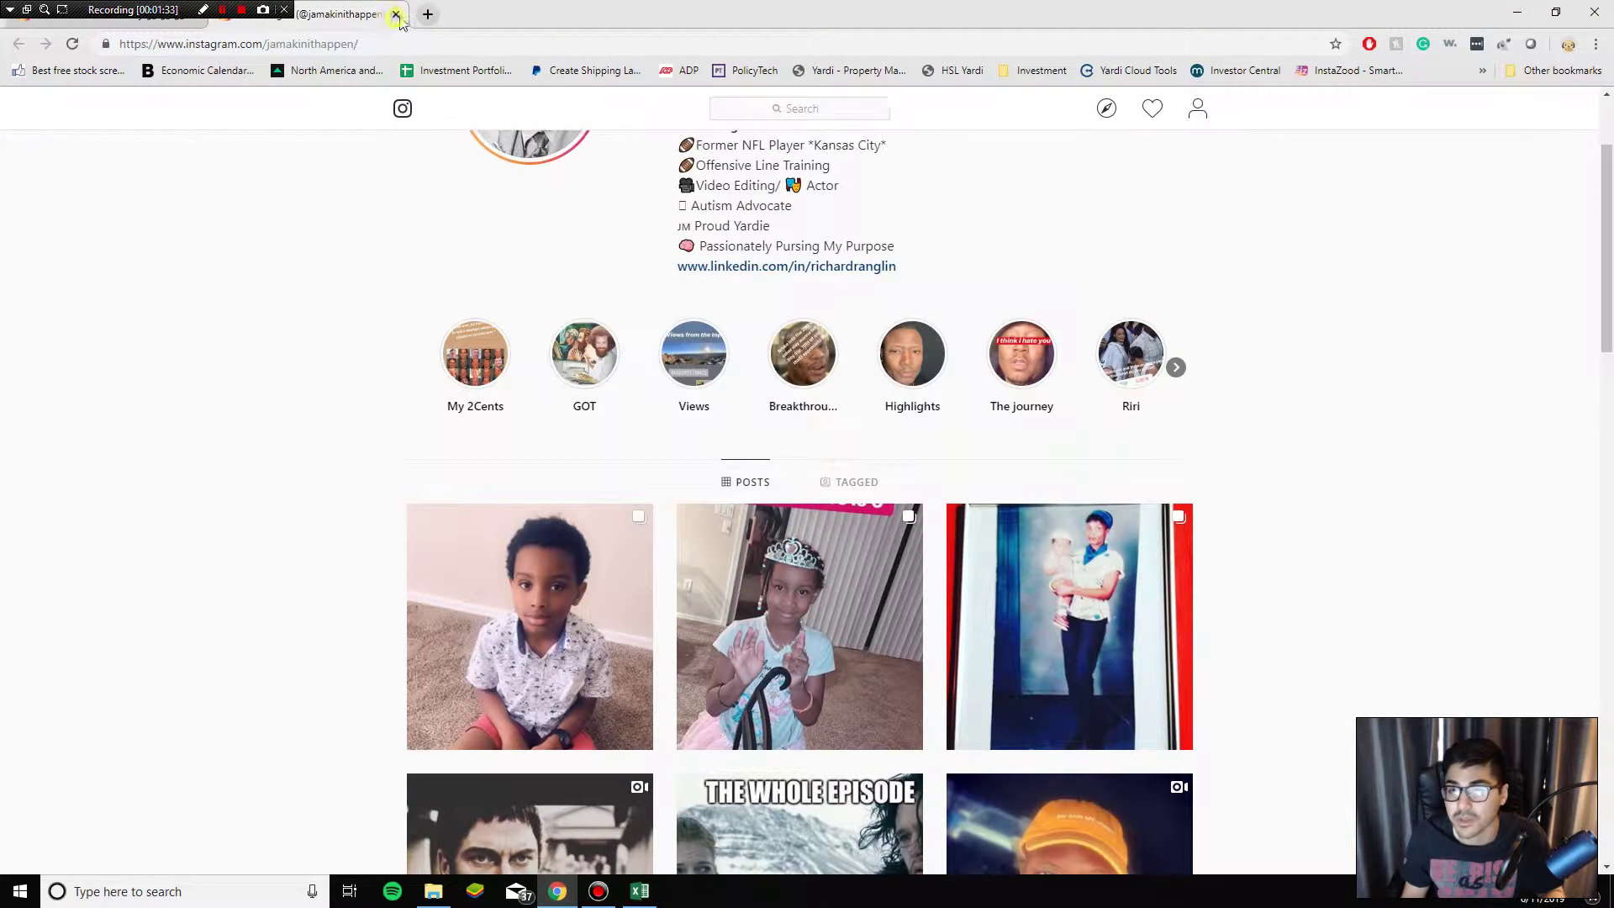
{"action": "left_click", "coordinate": [395, 15]}
{"action": "left_click", "coordinate": [1523, 14]}
- Delete all the profile pictures that were pasted over the comment text in Sheet1
{"action": "scroll", "coordinate": [285, 342], "scroll_direction": "down", "scroll_amount": 3}
{"action": "scroll", "coordinate": [281, 230], "scroll_direction": "up", "scroll_amount": 3}
{"action": "left_click", "coordinate": [205, 239]}
{"action": "right_click", "coordinate": [85, 229]}
{"action": "left_click", "coordinate": [357, 256]}
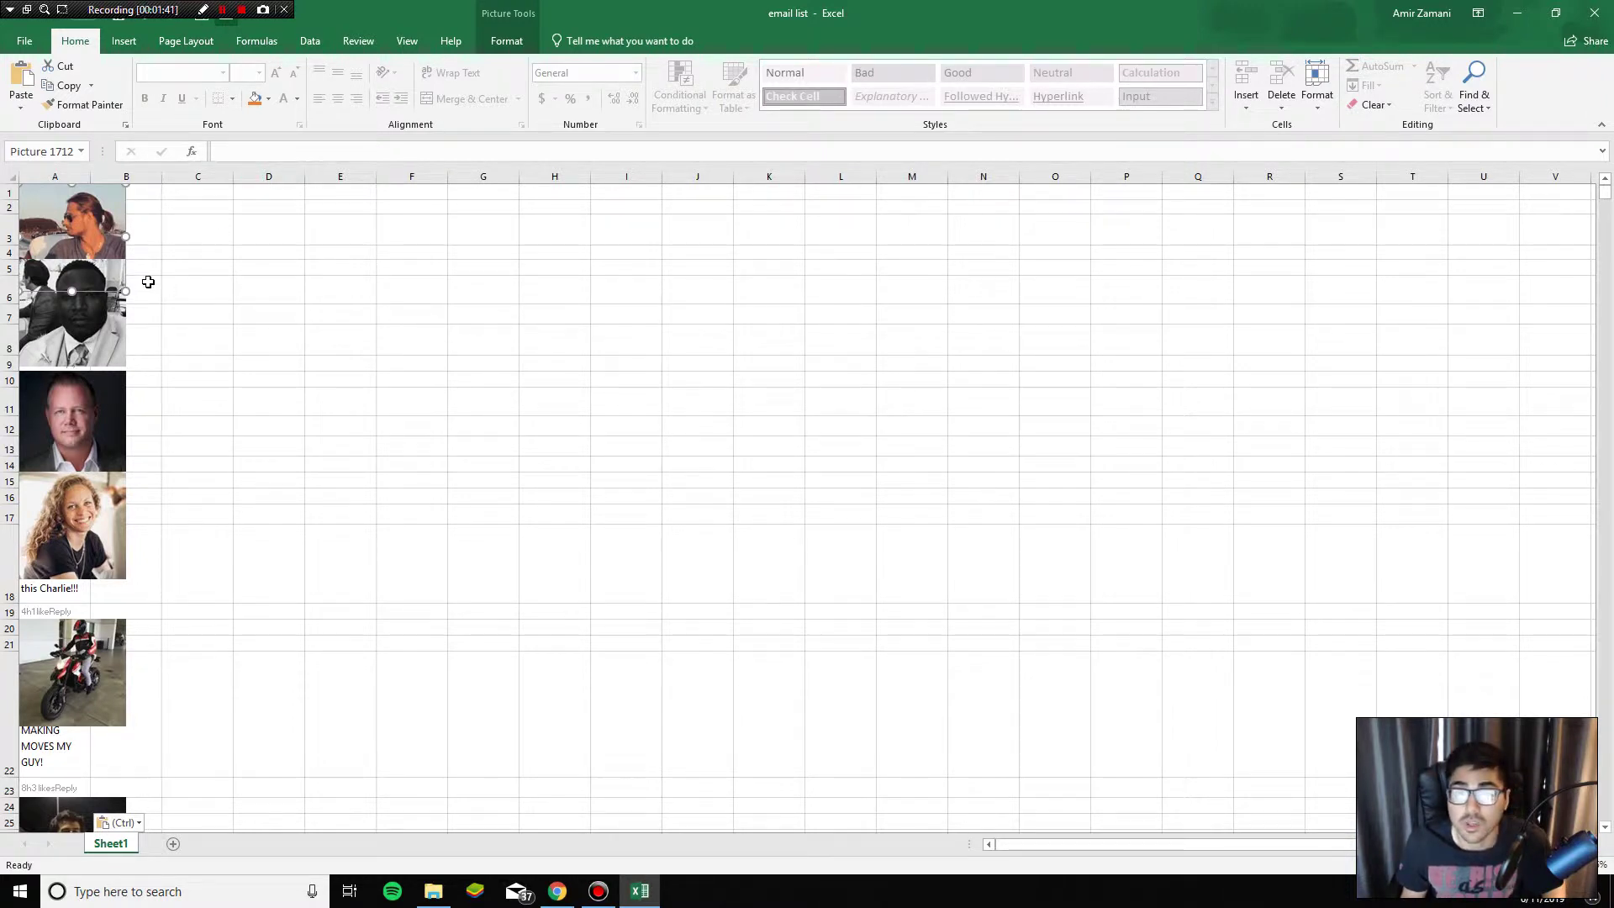
{"action": "key", "text": "ctrl+a"}
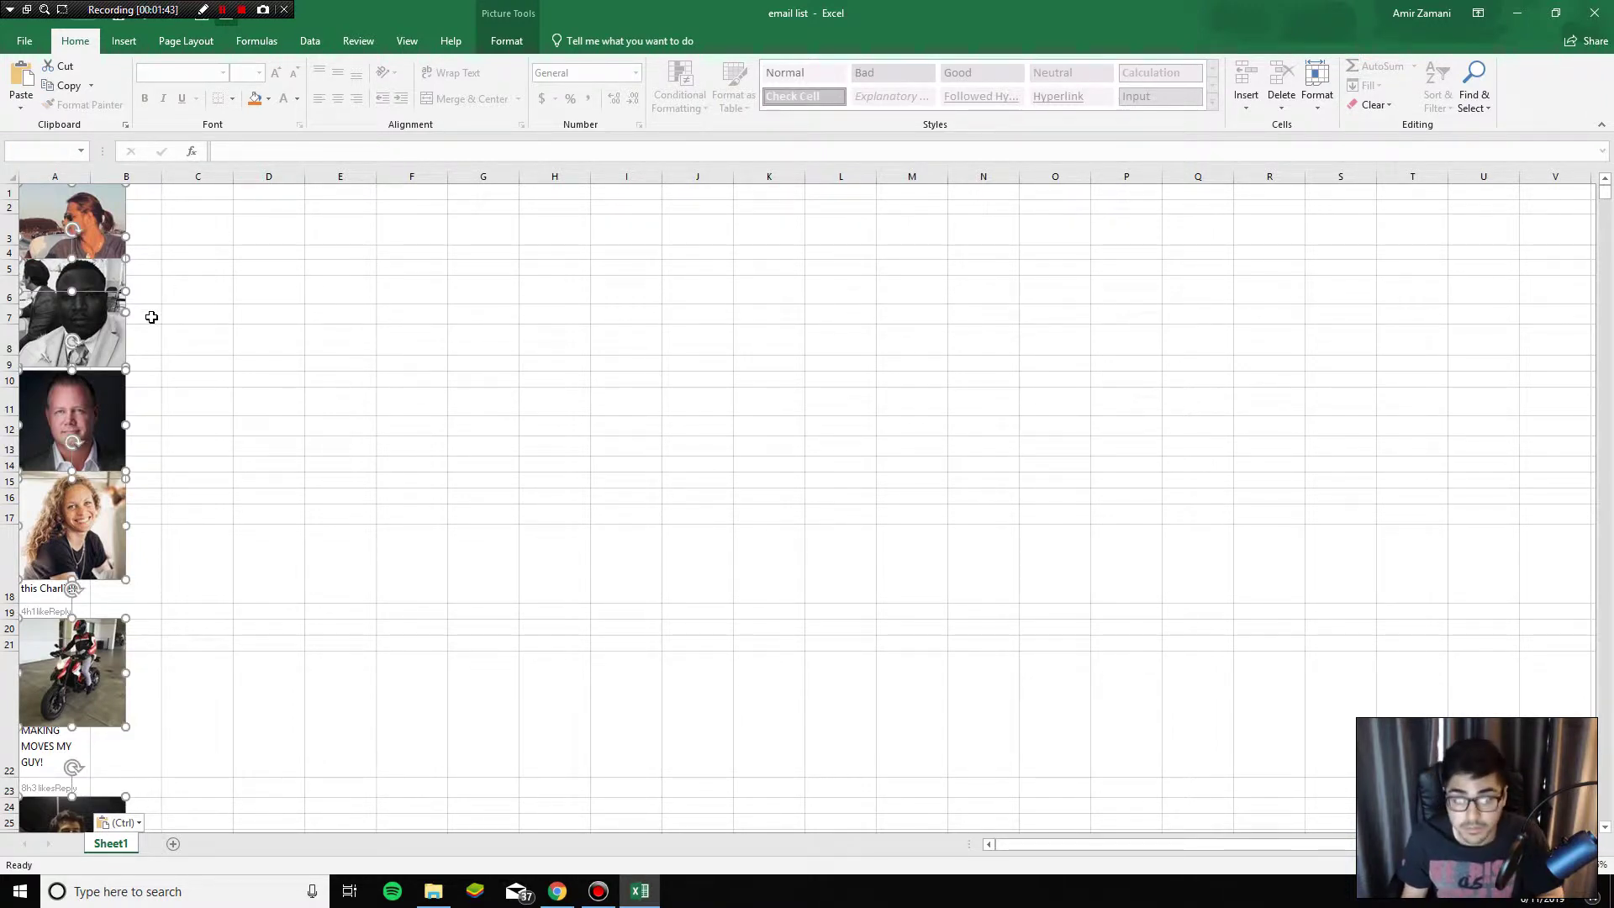
{"action": "scroll", "coordinate": [235, 338], "scroll_direction": "down", "scroll_amount": 5}
{"action": "scroll", "coordinate": [238, 270], "scroll_direction": "up", "scroll_amount": 5}
{"action": "key", "text": "Delete"}
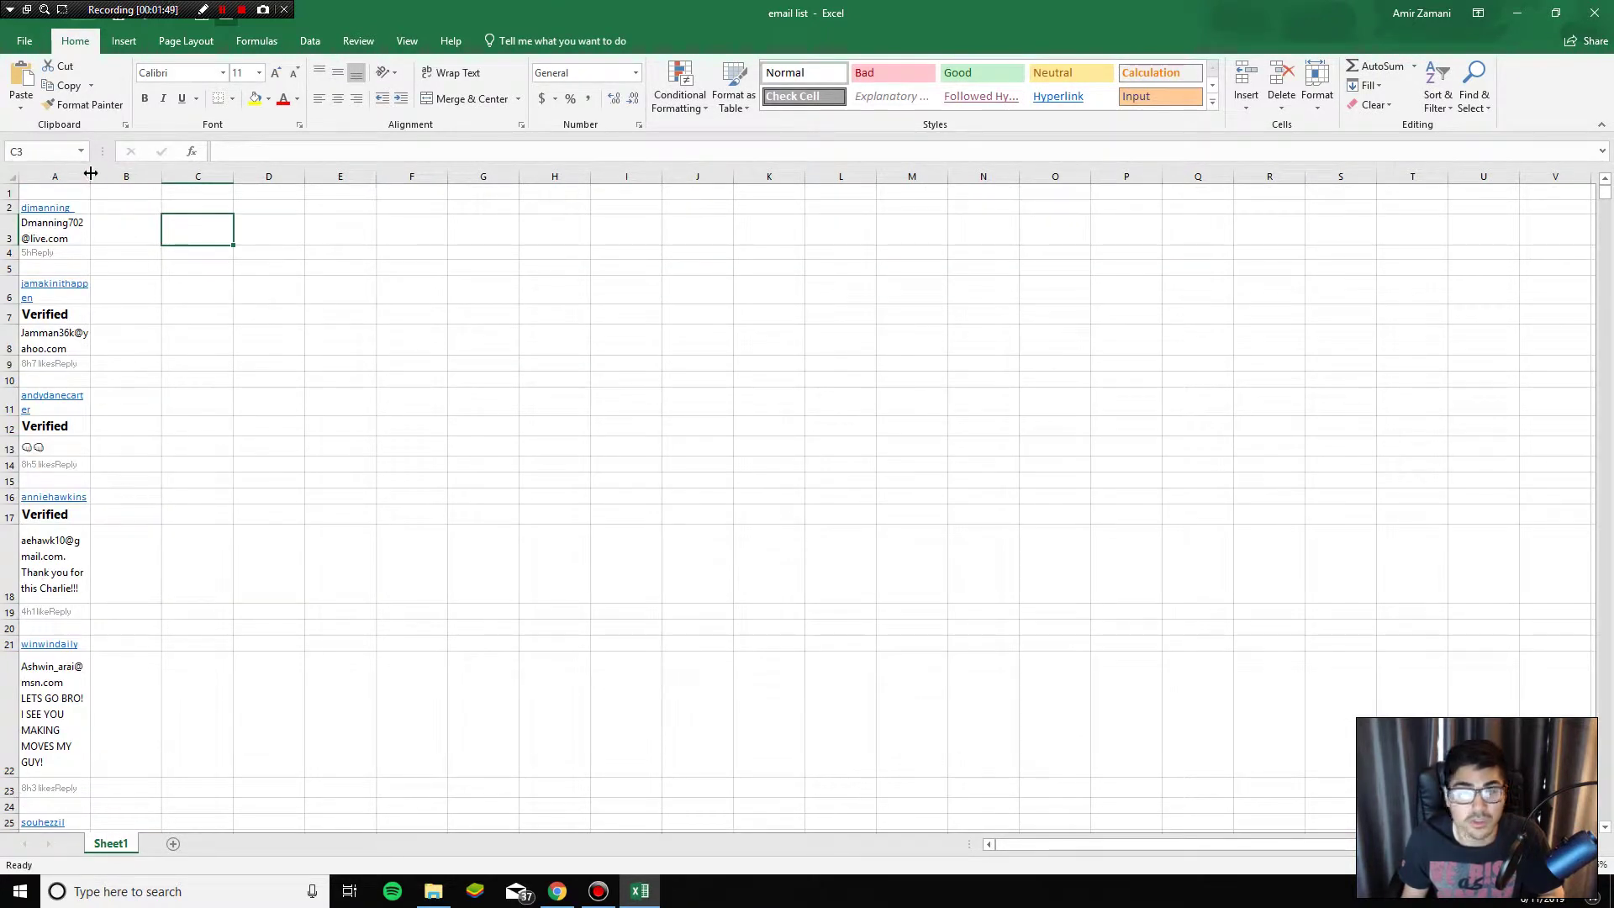
- Widen column A so the short e-mail addresses fit on a single line
{"action": "left_click_drag", "start_coordinate": [93, 175], "coordinate": [182, 175]}
{"action": "left_click", "coordinate": [355, 269]}
{"action": "left_click", "coordinate": [135, 175]}
{"action": "left_click", "coordinate": [286, 289]}
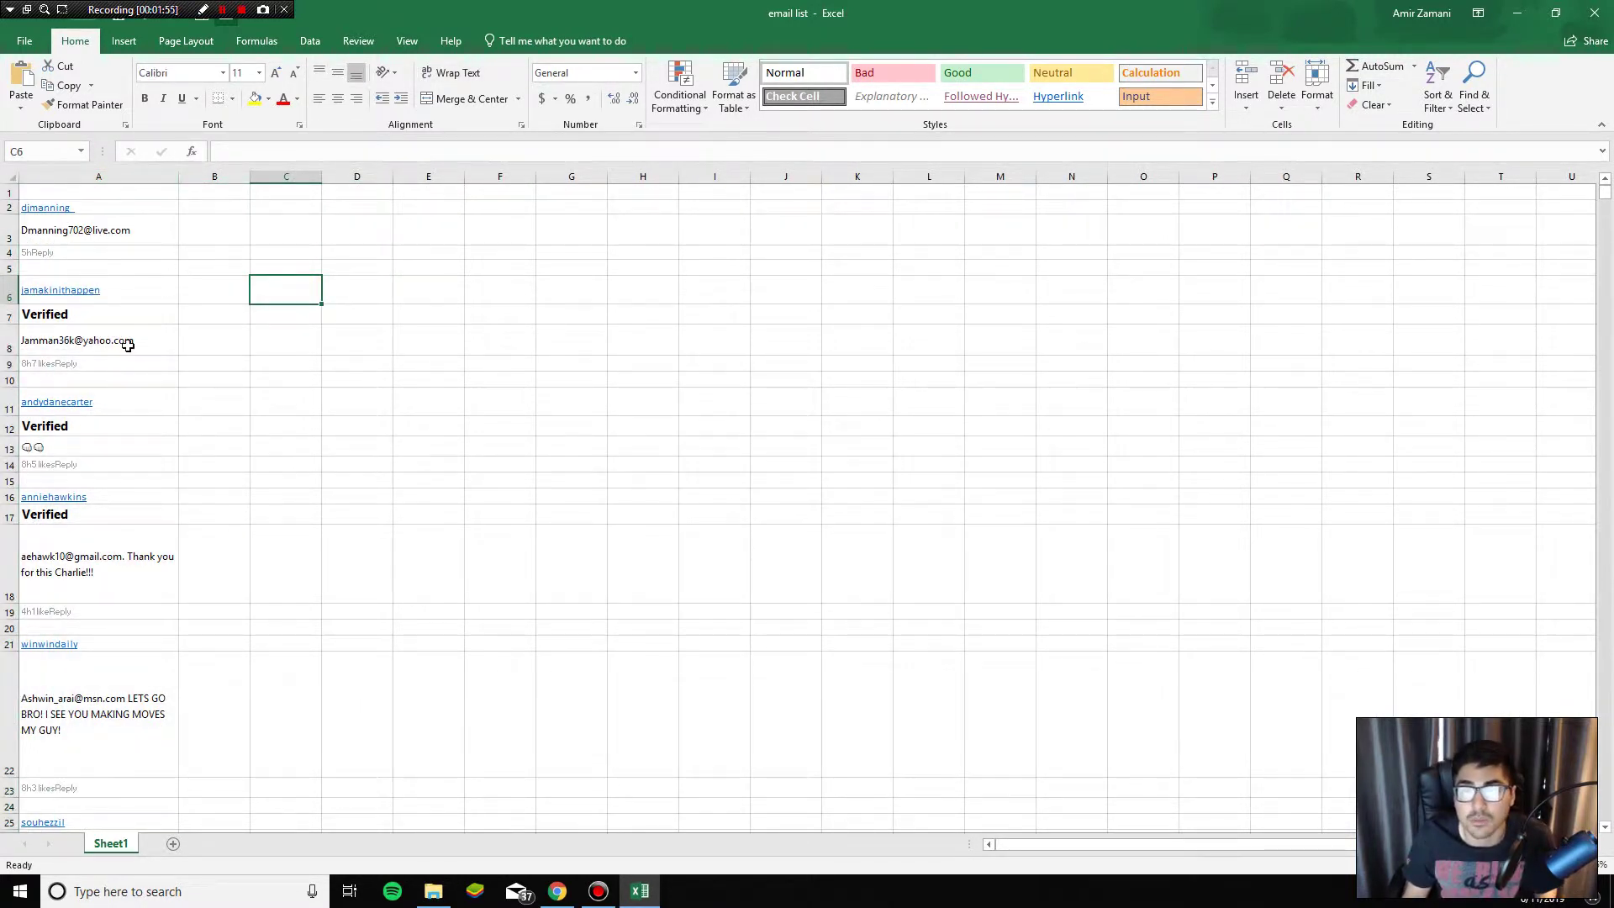
- Examine how usernames, e-mail addresses and reply lines are arranged in column A
{"action": "scroll", "coordinate": [128, 346], "scroll_direction": "down", "scroll_amount": 4}
{"action": "scroll", "coordinate": [127, 360], "scroll_direction": "down", "scroll_amount": 2}
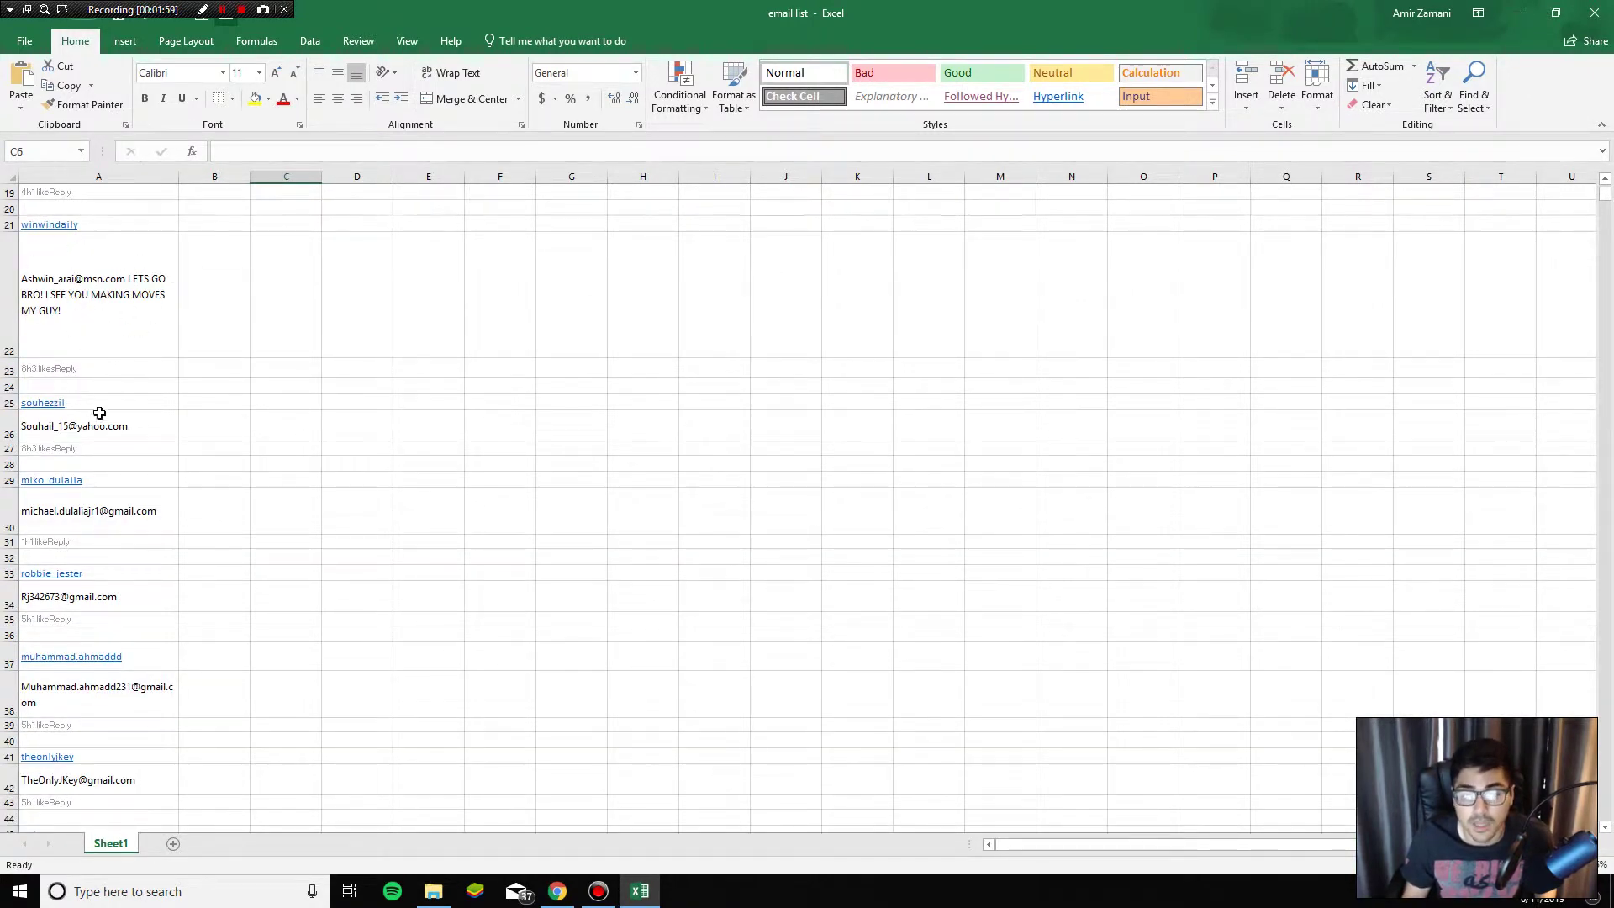
{"action": "scroll", "coordinate": [98, 418], "scroll_direction": "down", "scroll_amount": 1}
{"action": "left_click", "coordinate": [89, 499]}
{"action": "scroll", "coordinate": [116, 473], "scroll_direction": "down", "scroll_amount": 1}
{"action": "left_click", "coordinate": [119, 411]}
{"action": "left_click", "coordinate": [98, 520]}
{"action": "scroll", "coordinate": [193, 555], "scroll_direction": "up", "scroll_amount": 8}
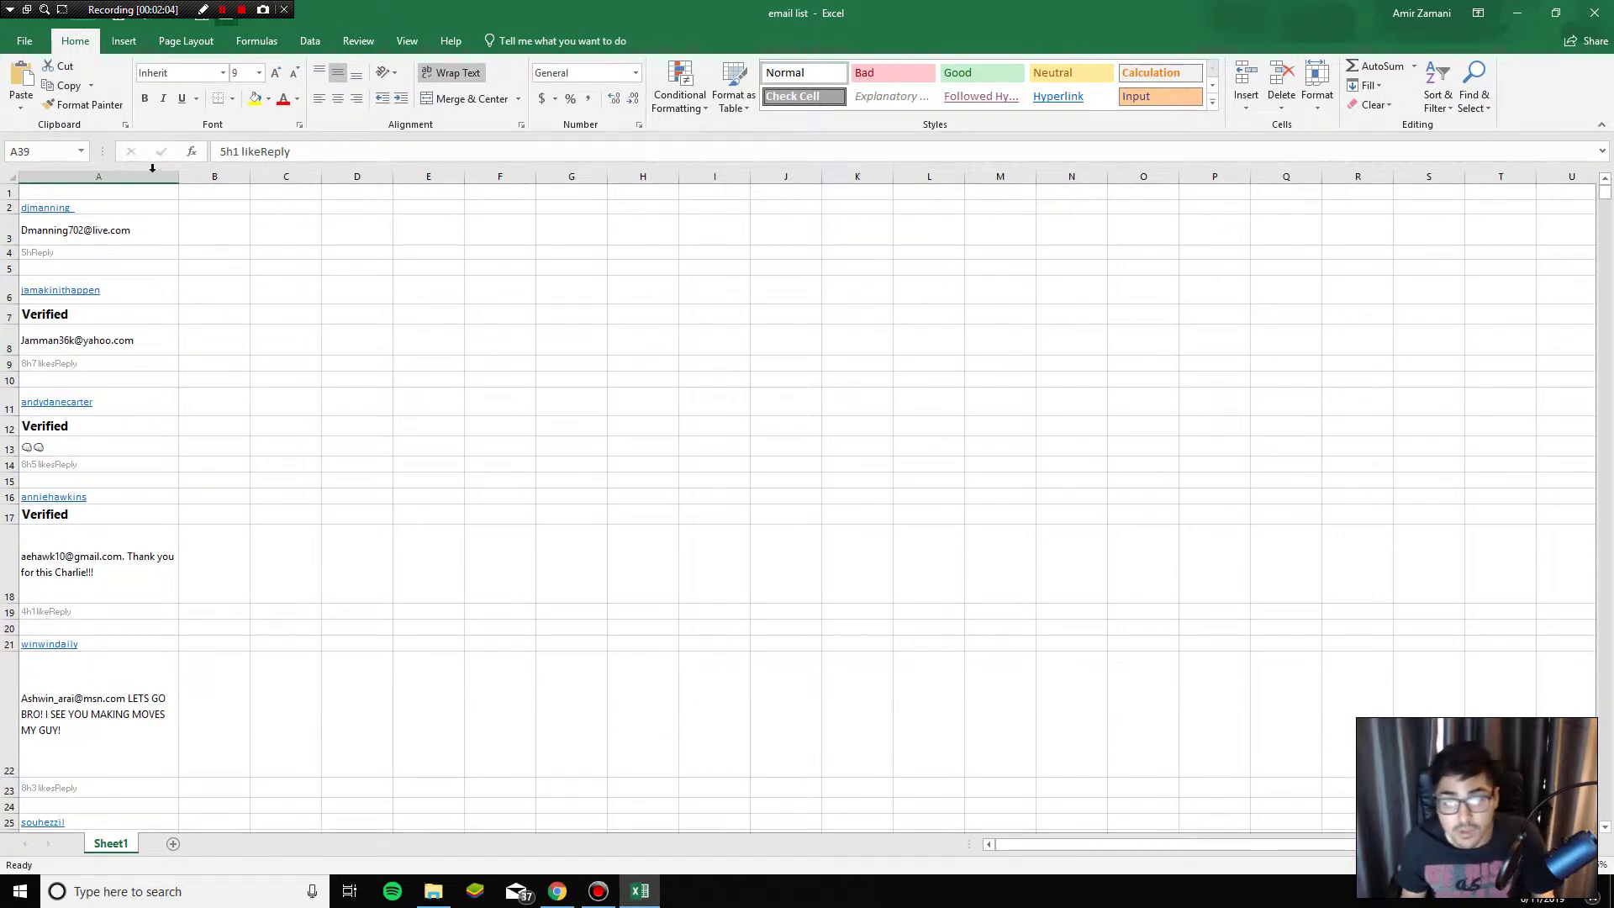
{"action": "left_click", "coordinate": [156, 229]}
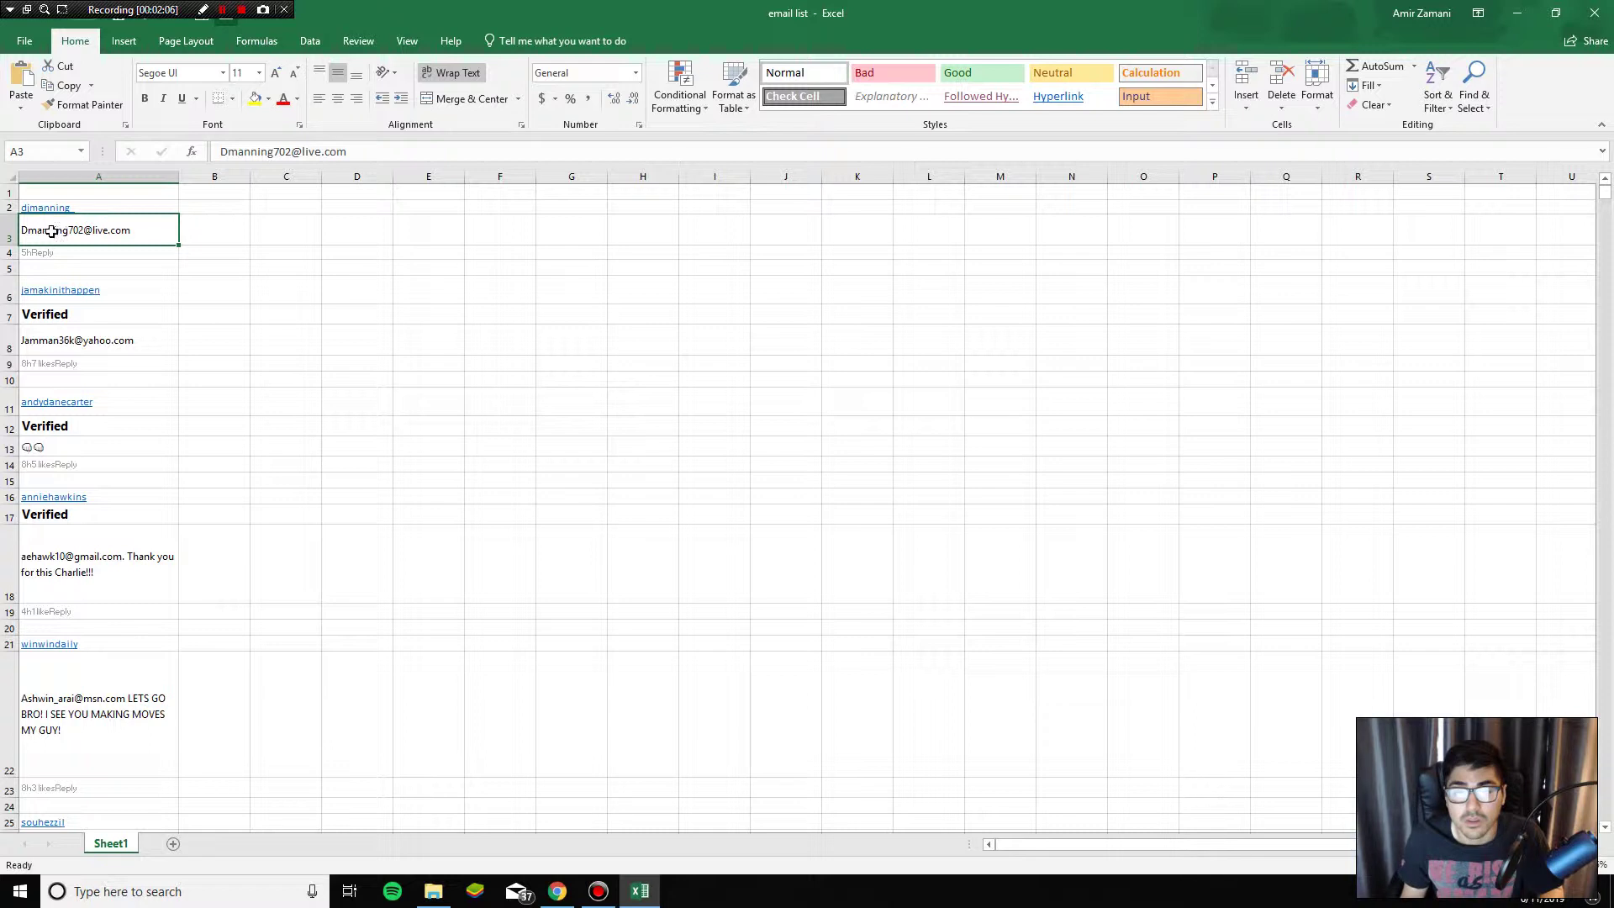
{"action": "left_click_drag", "start_coordinate": [370, 232], "coordinate": [445, 652]}
{"action": "left_click", "coordinate": [343, 256]}
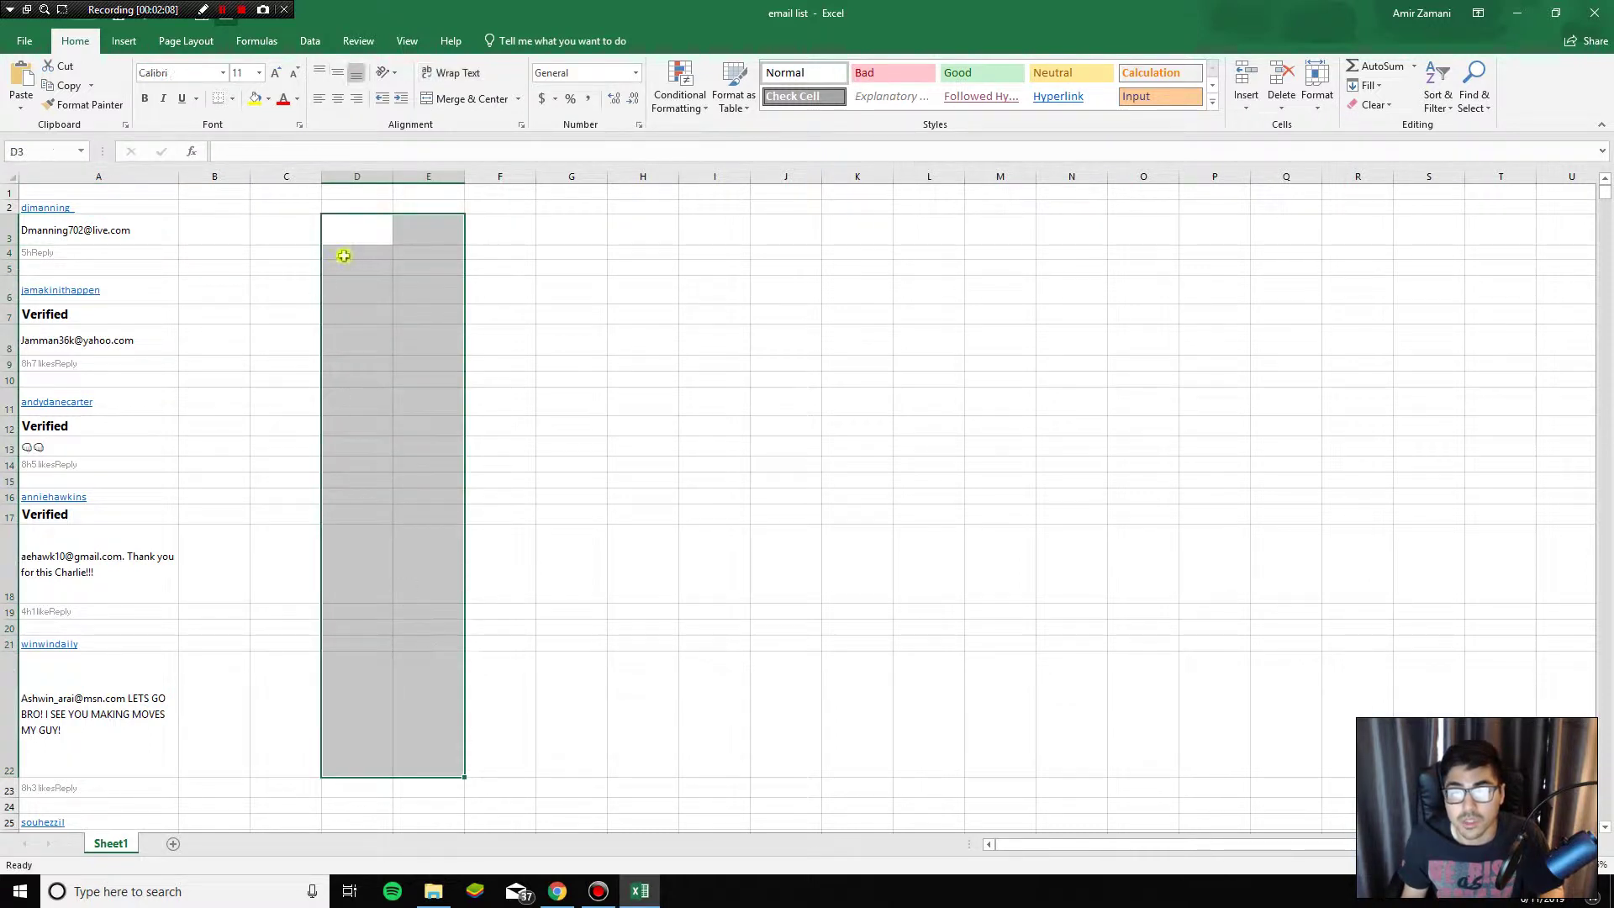
{"action": "left_click", "coordinate": [350, 237]}
{"action": "left_click", "coordinate": [350, 350]}
{"action": "left_click", "coordinate": [415, 405]}
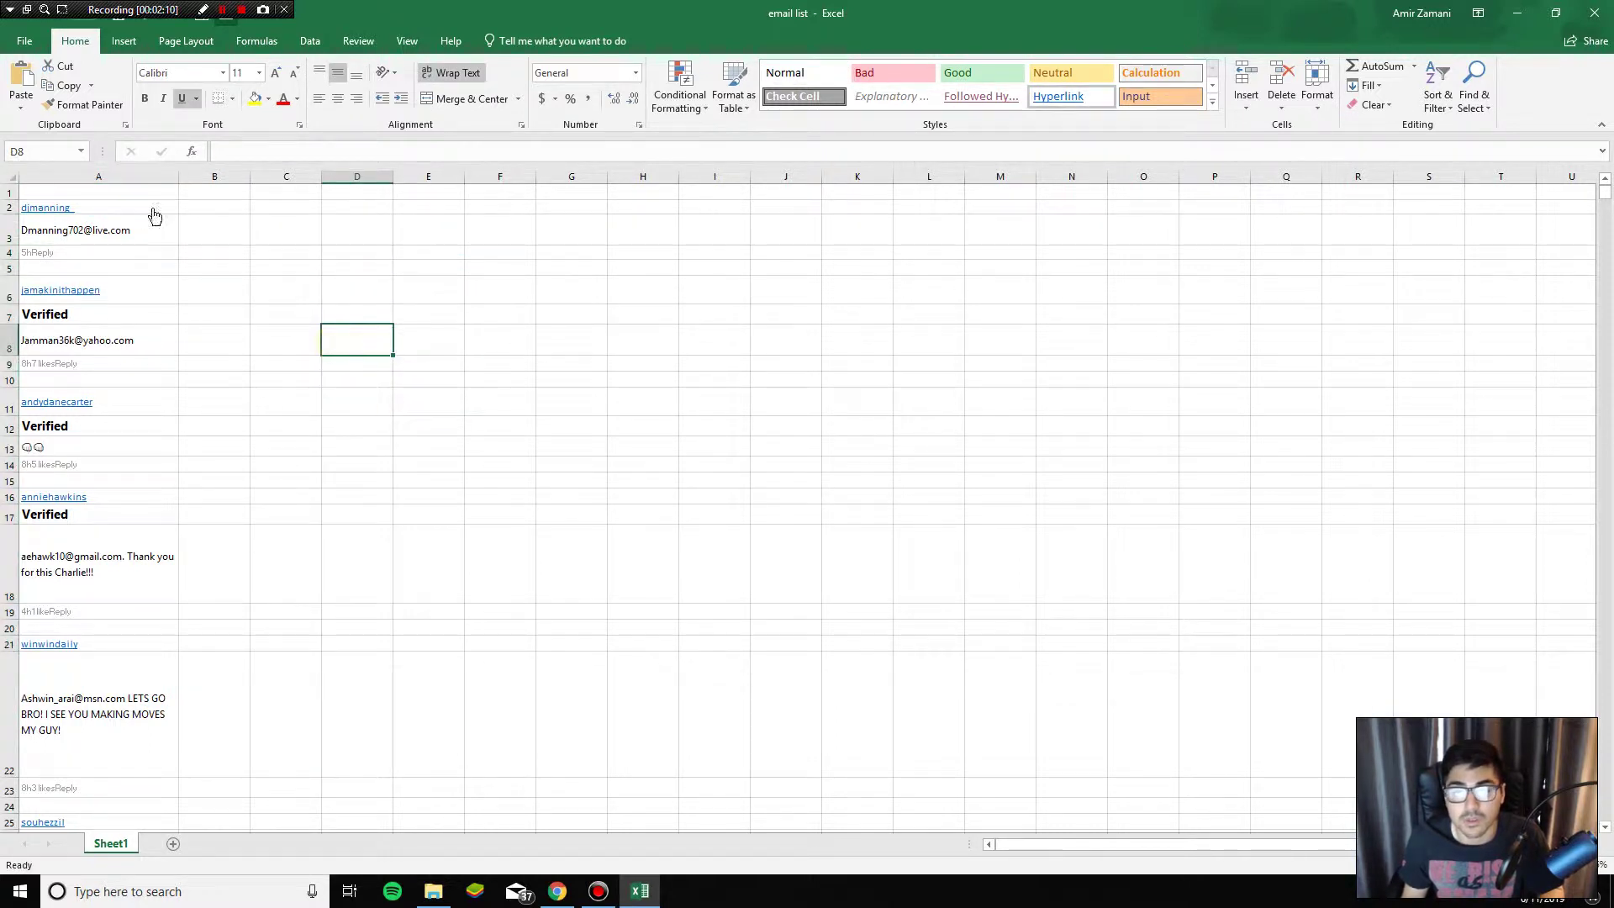
{"action": "left_click", "coordinate": [225, 210]}
- Insert a blank column before the pasted comments in column A
{"action": "left_click", "coordinate": [118, 176]}
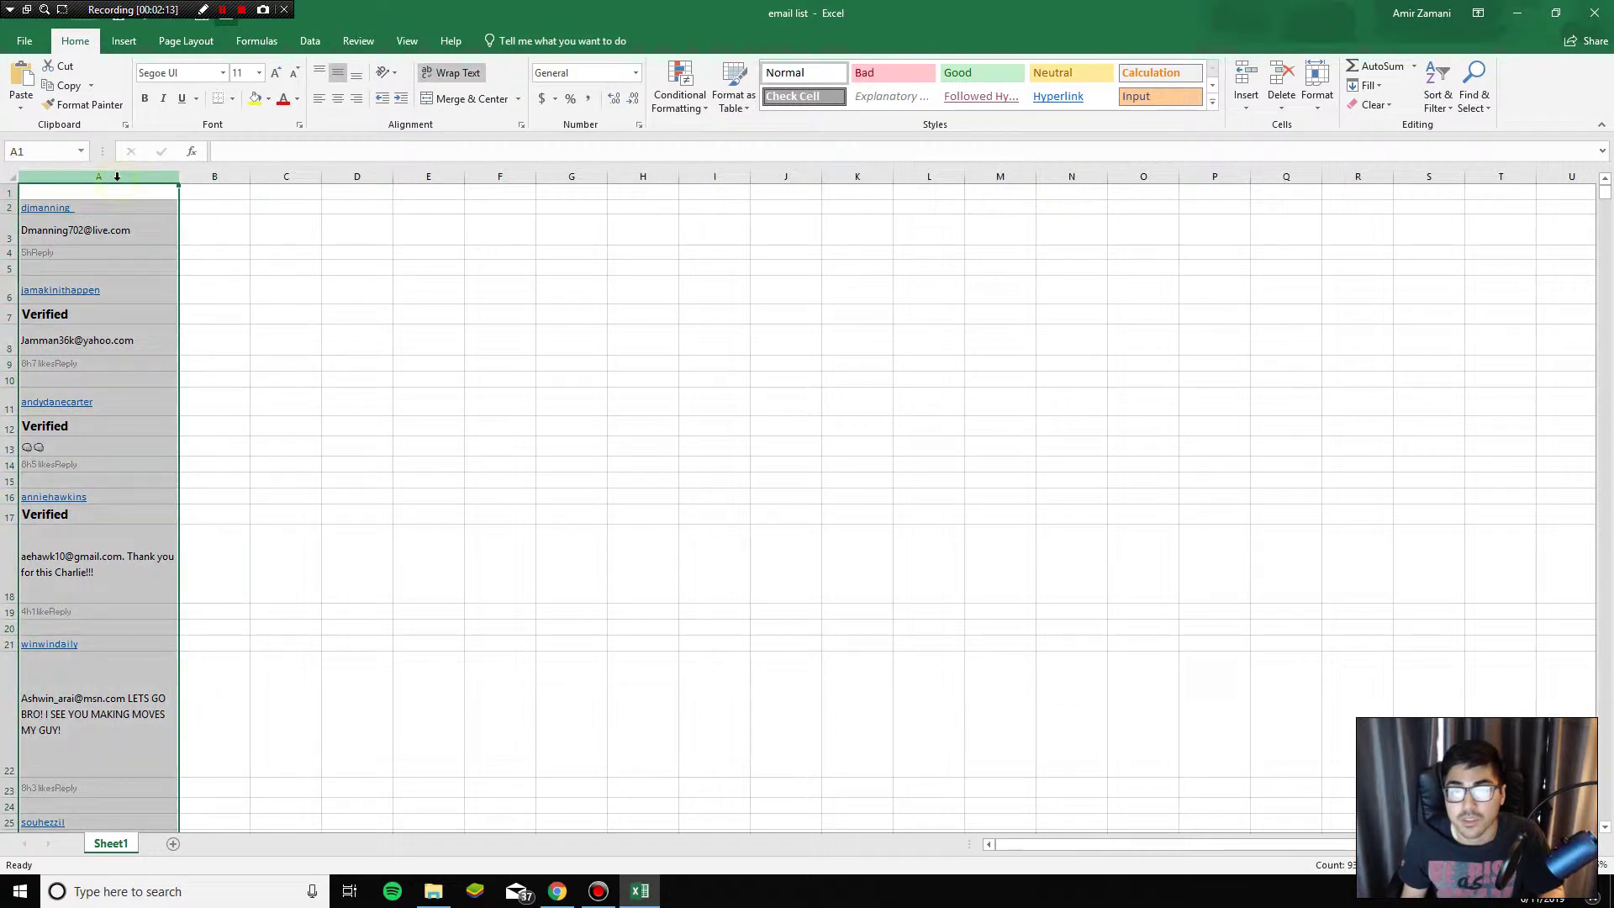
{"action": "right_click", "coordinate": [107, 178]}
{"action": "left_click", "coordinate": [183, 294]}
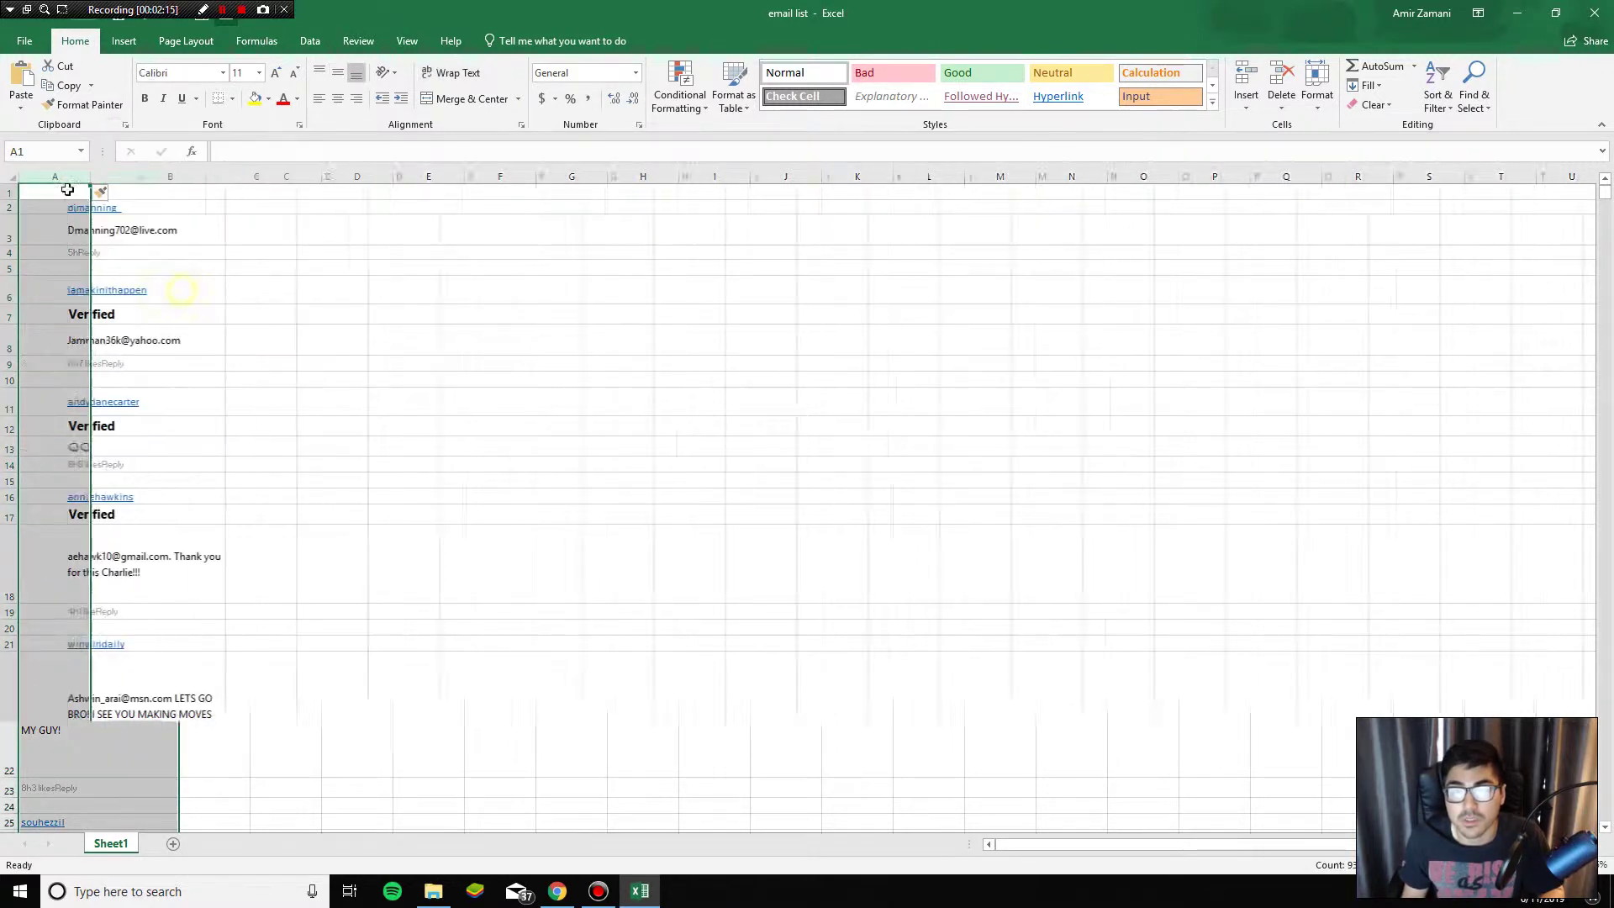
{"action": "left_click_drag", "start_coordinate": [43, 207], "coordinate": [64, 458]}
{"action": "left_click_drag", "start_coordinate": [62, 206], "coordinate": [63, 382]}
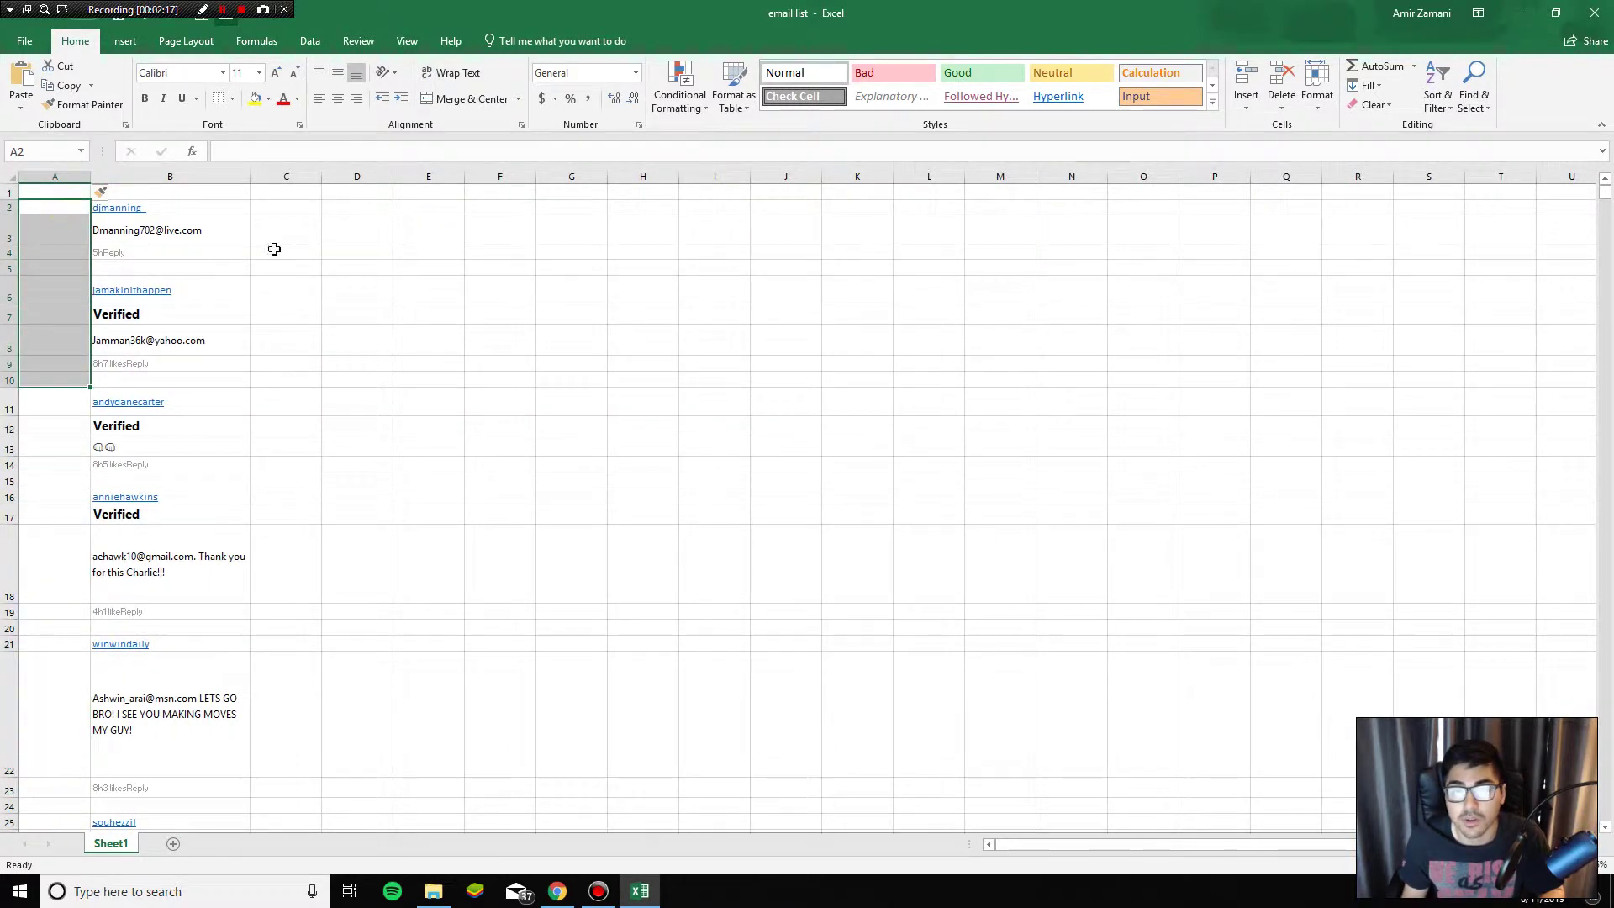
- Enter the formula =IF(ISNUMBER(SEARCH("@",B2))=TRUE,1,0) in cell C2 to flag comment lines containing an @ sign
{"action": "left_click_drag", "start_coordinate": [267, 208], "coordinate": [286, 426]}
{"action": "left_click", "coordinate": [290, 207]}
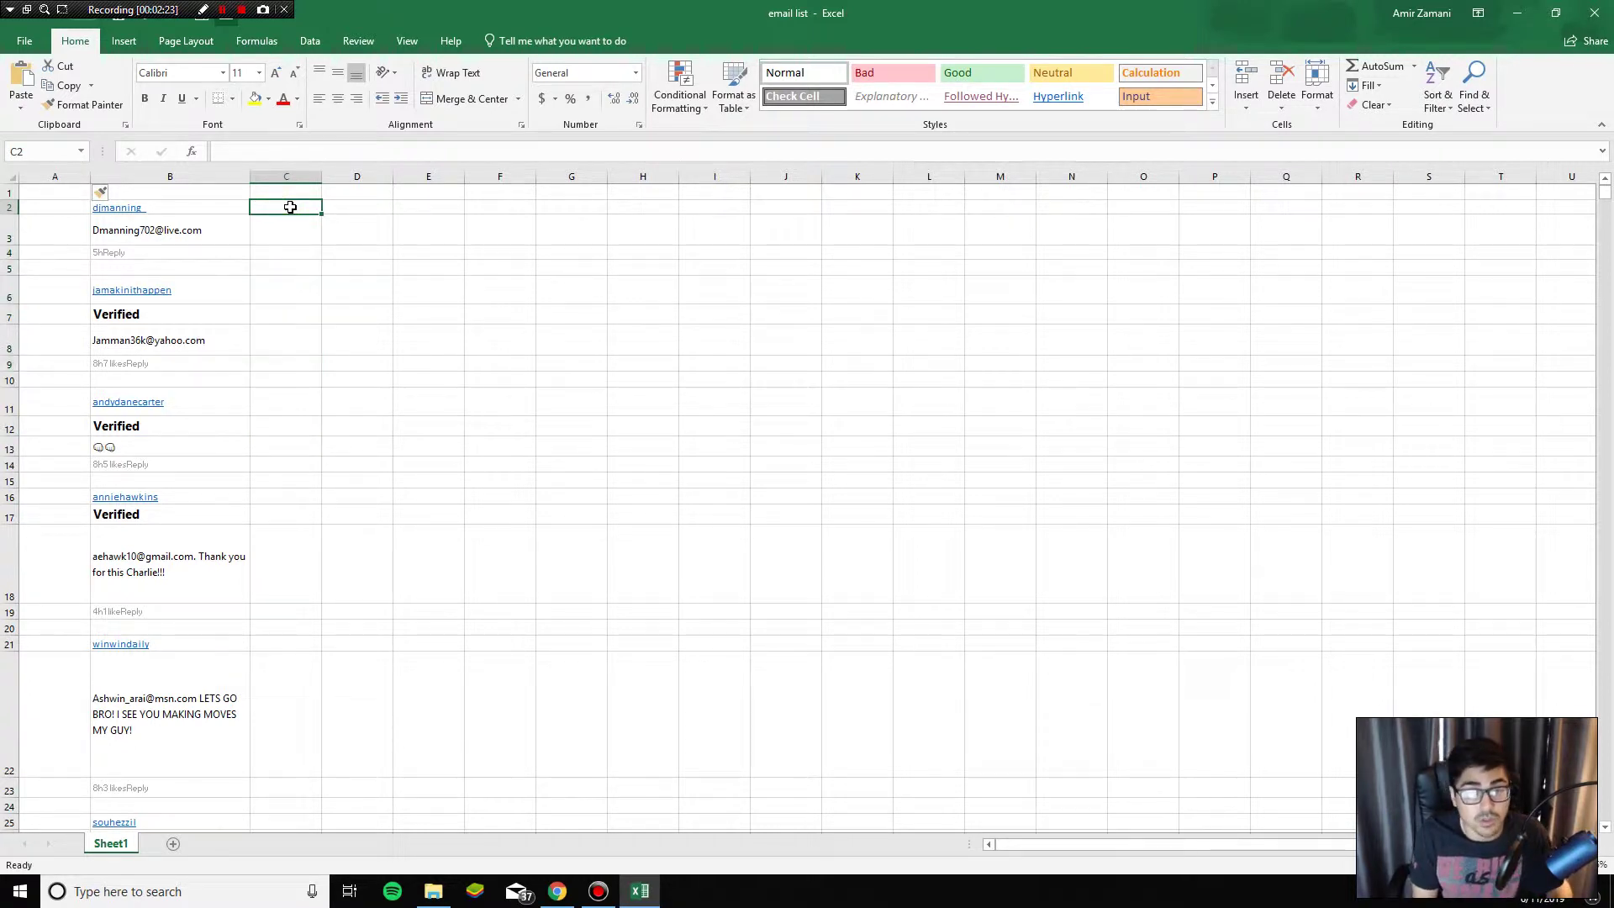
{"action": "type", "text": "=if"}
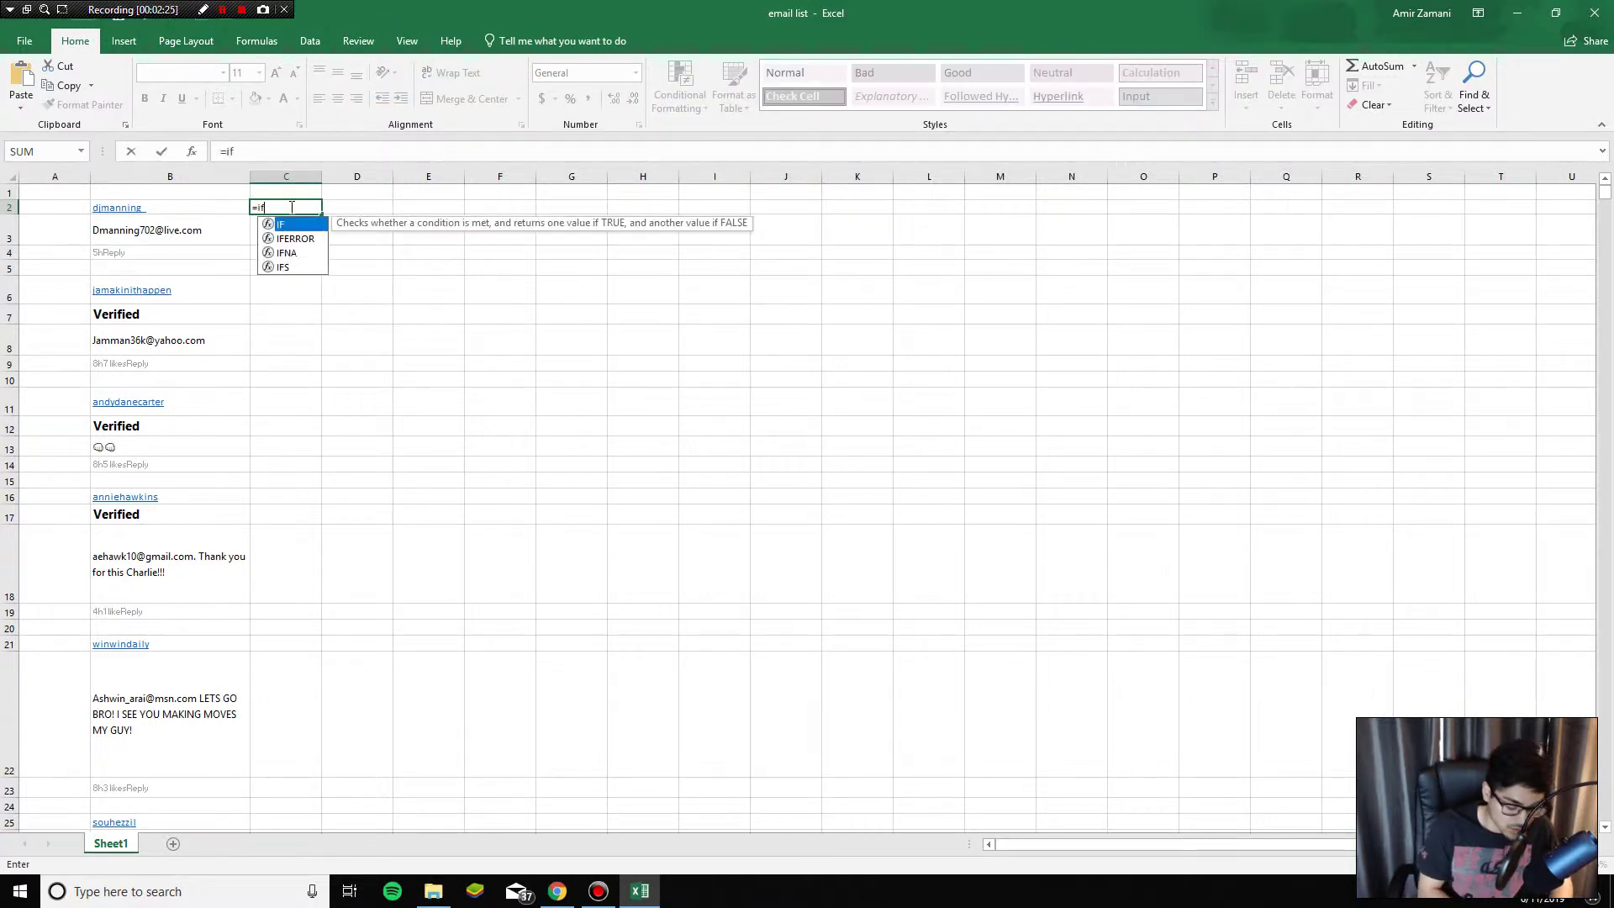
{"action": "type", "text": "(i"}
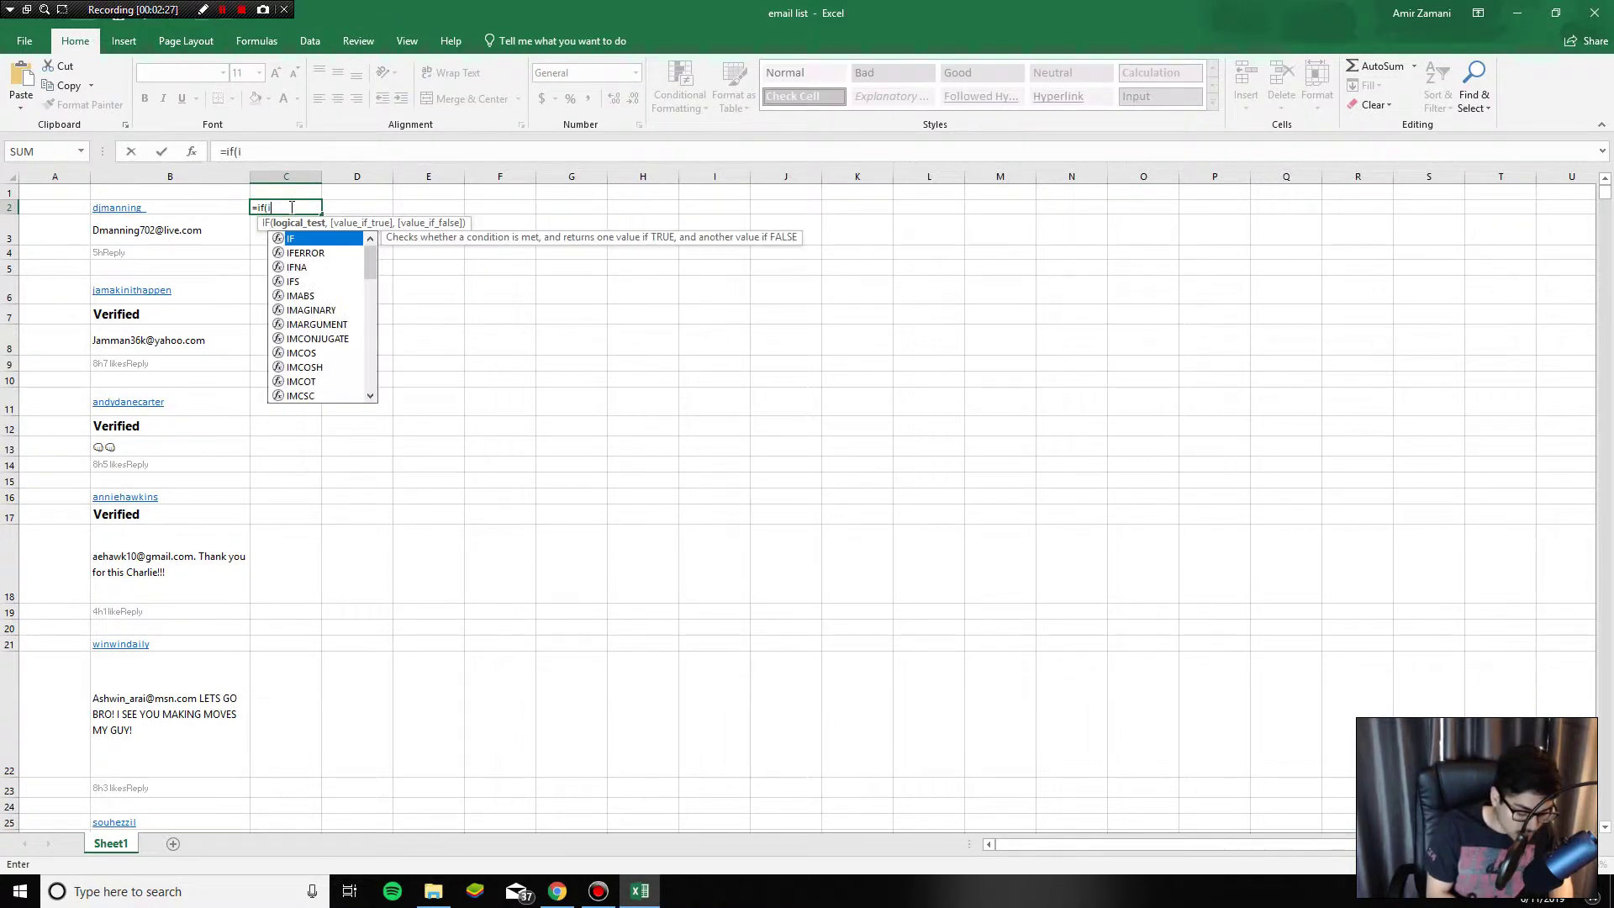
{"action": "type", "text": "s"}
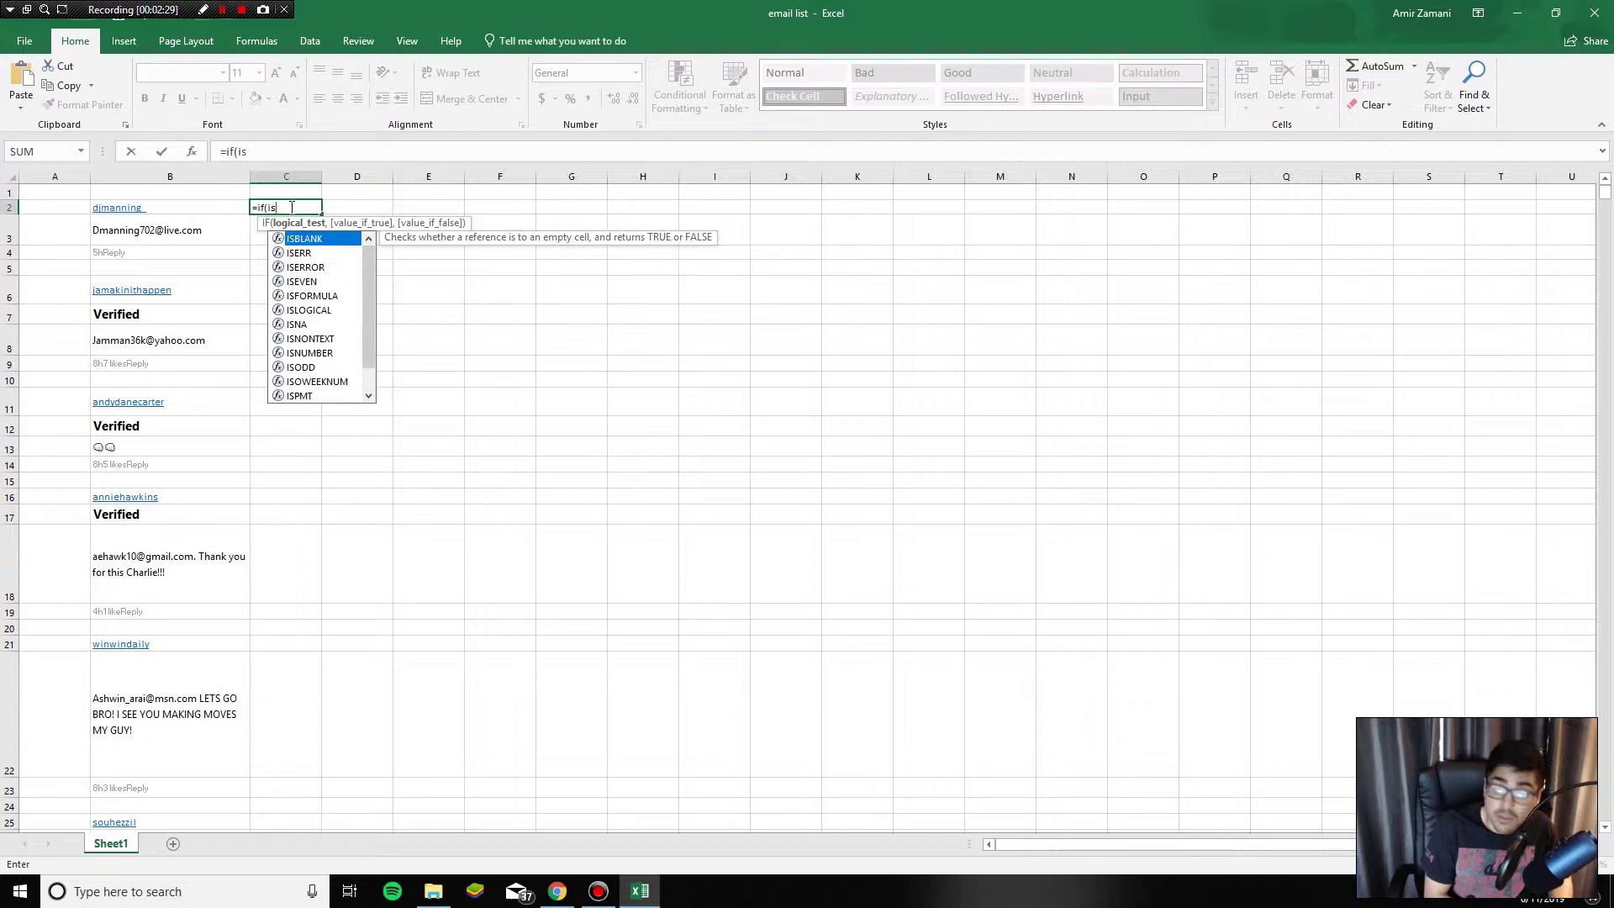
{"action": "type", "text": "number(search("}
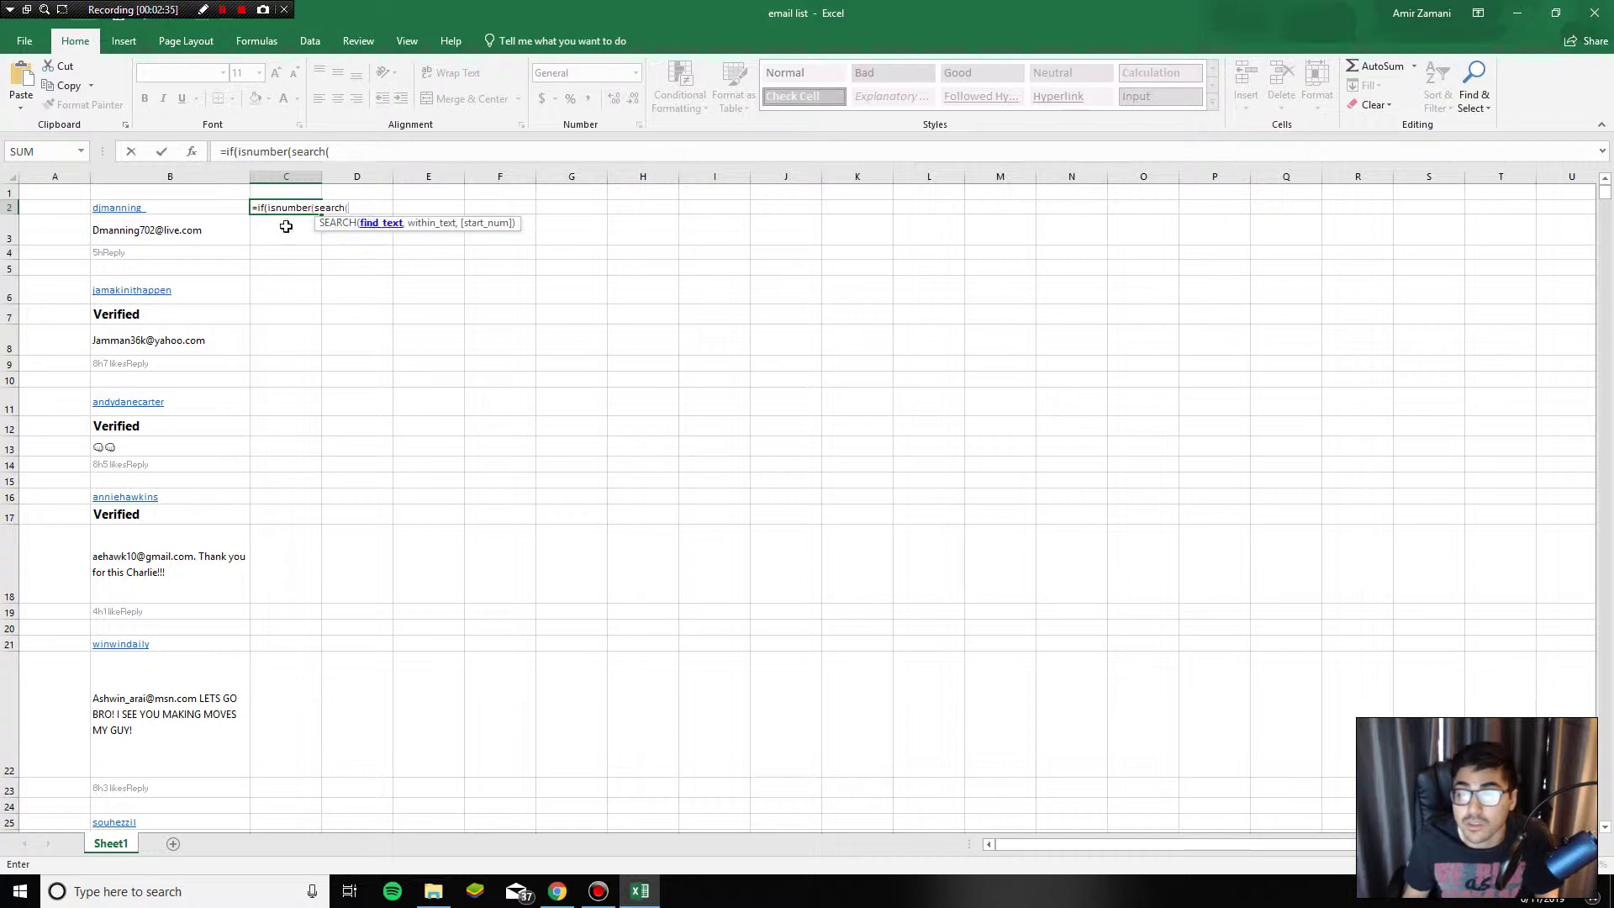
{"action": "left_click", "coordinate": [186, 210]}
{"action": "type", "text": ","}
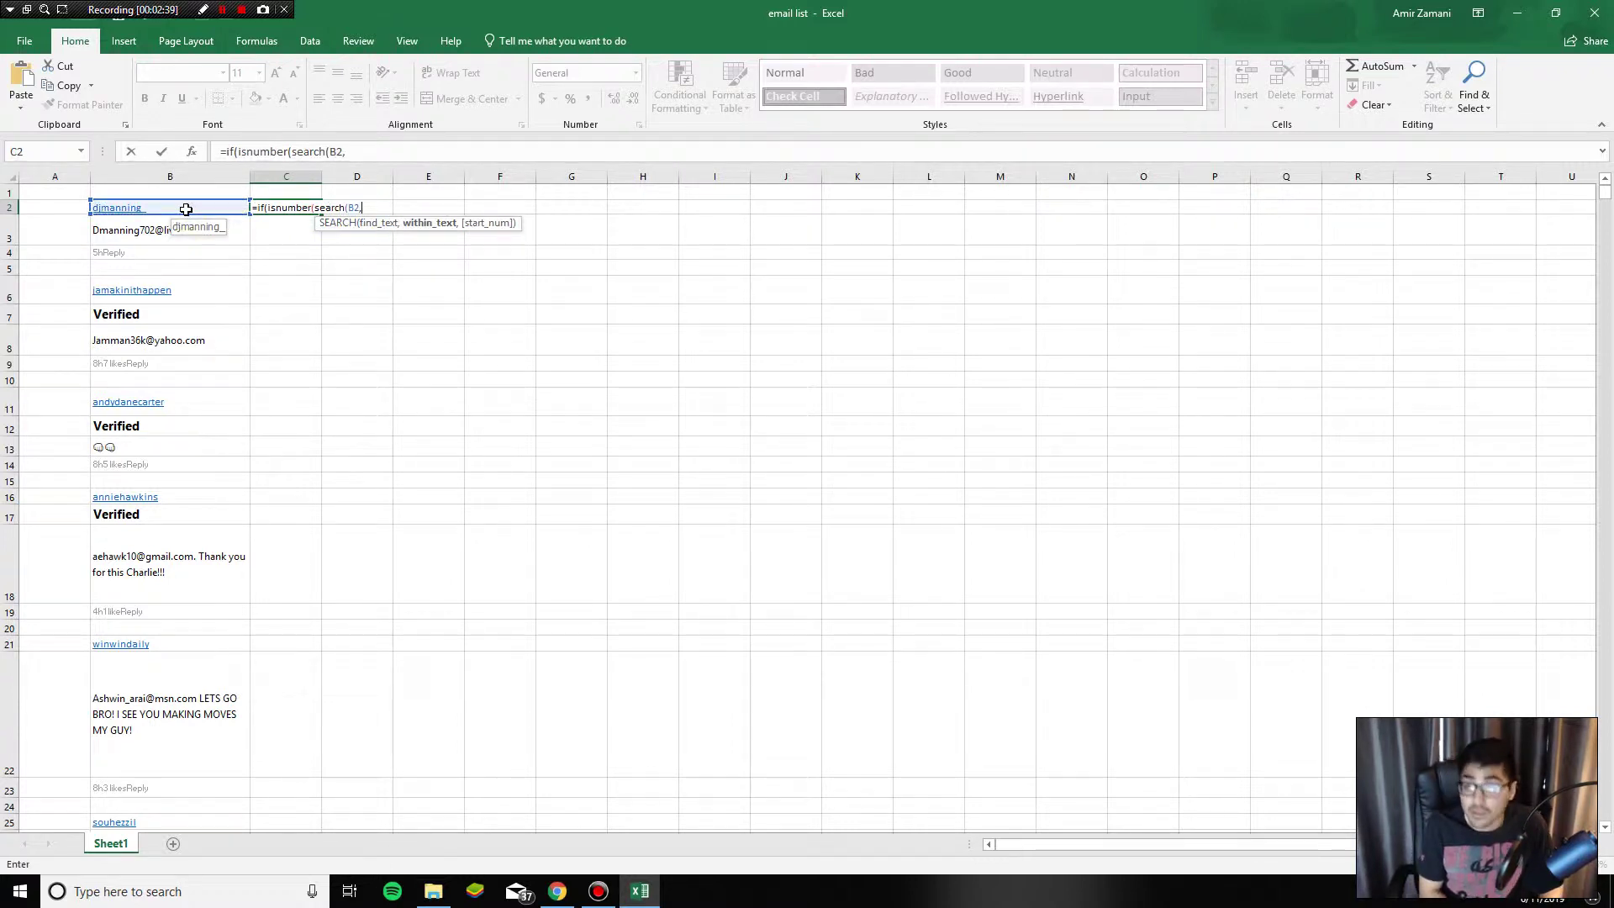
{"action": "key", "text": "BackSpace"}
{"action": "key", "text": "BackSpace"}
{"action": "key", "text": "BackSpace"}
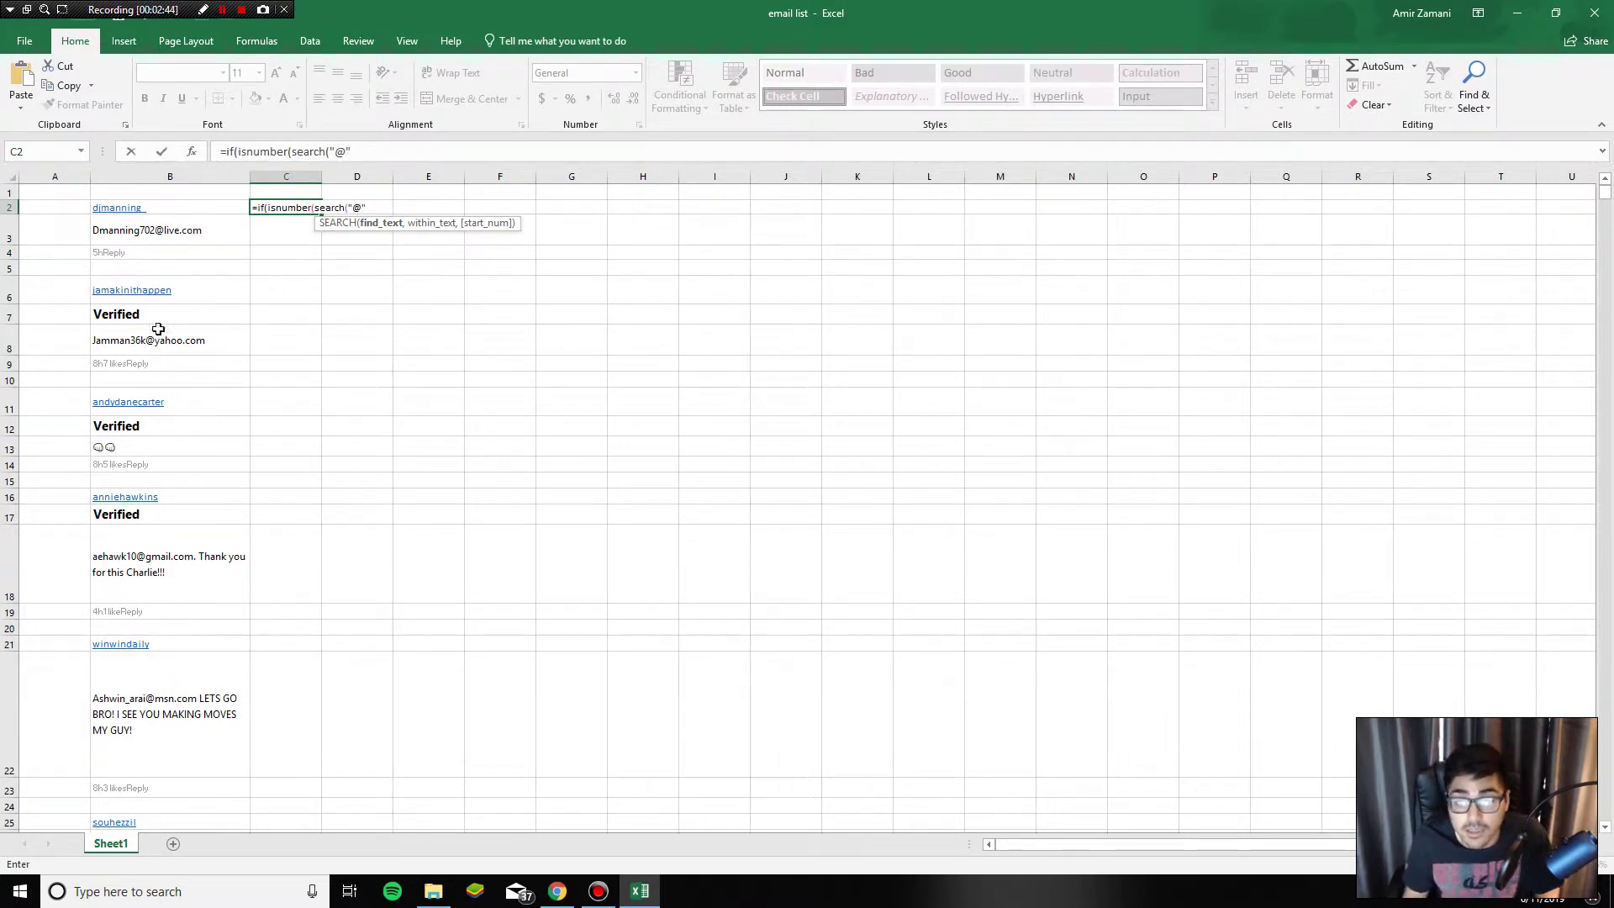
{"action": "type", "text": "\"@\","}
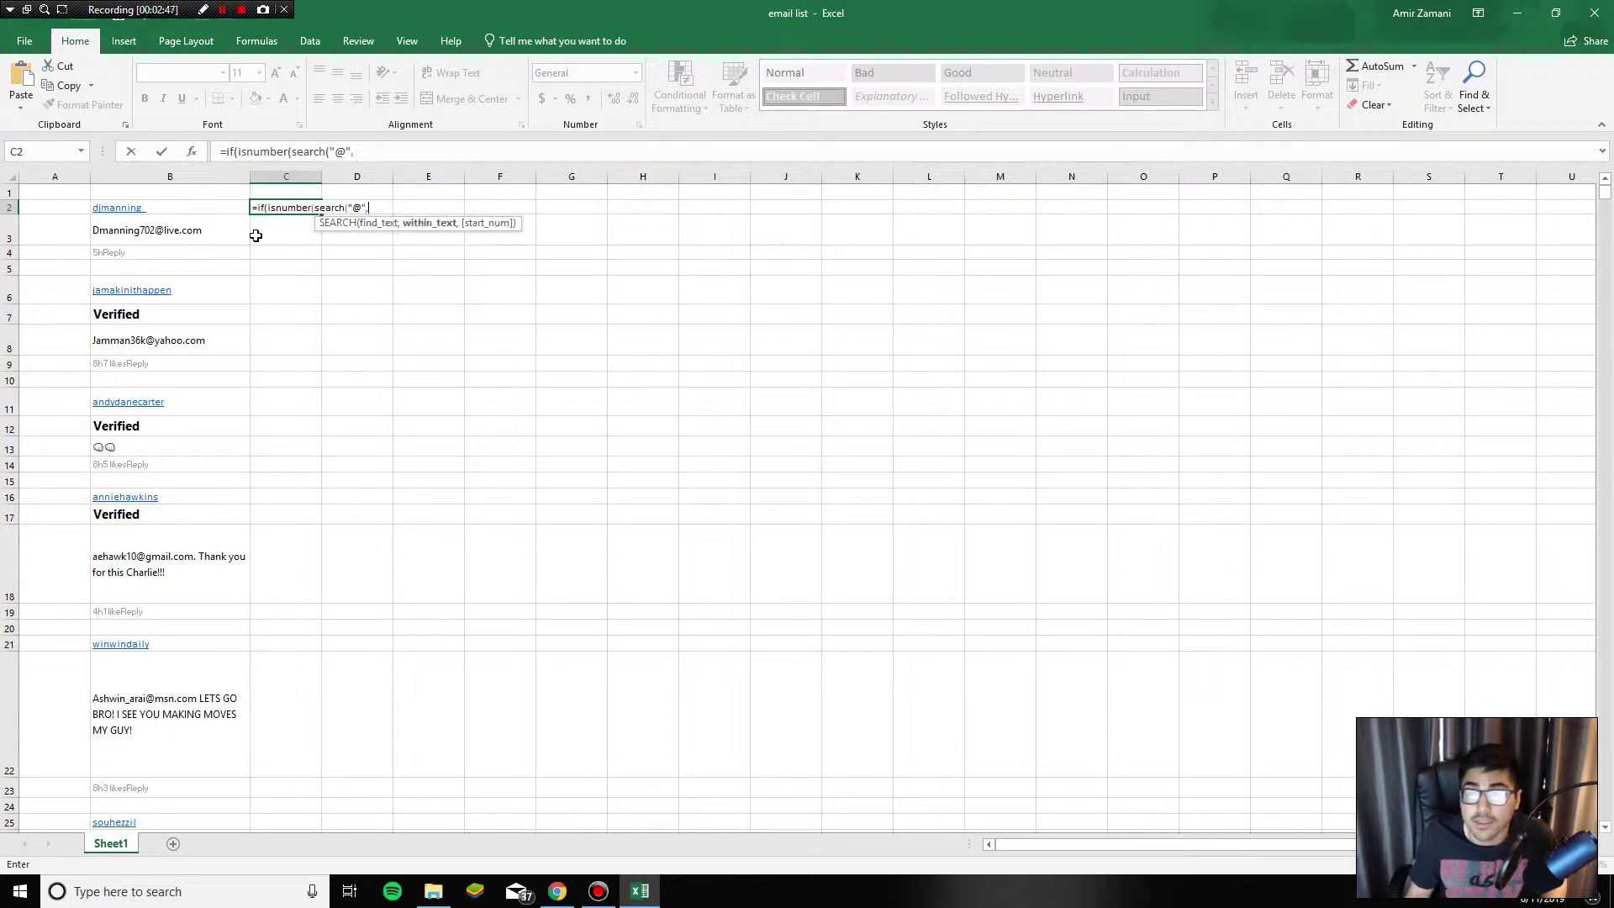
{"action": "left_click", "coordinate": [194, 209]}
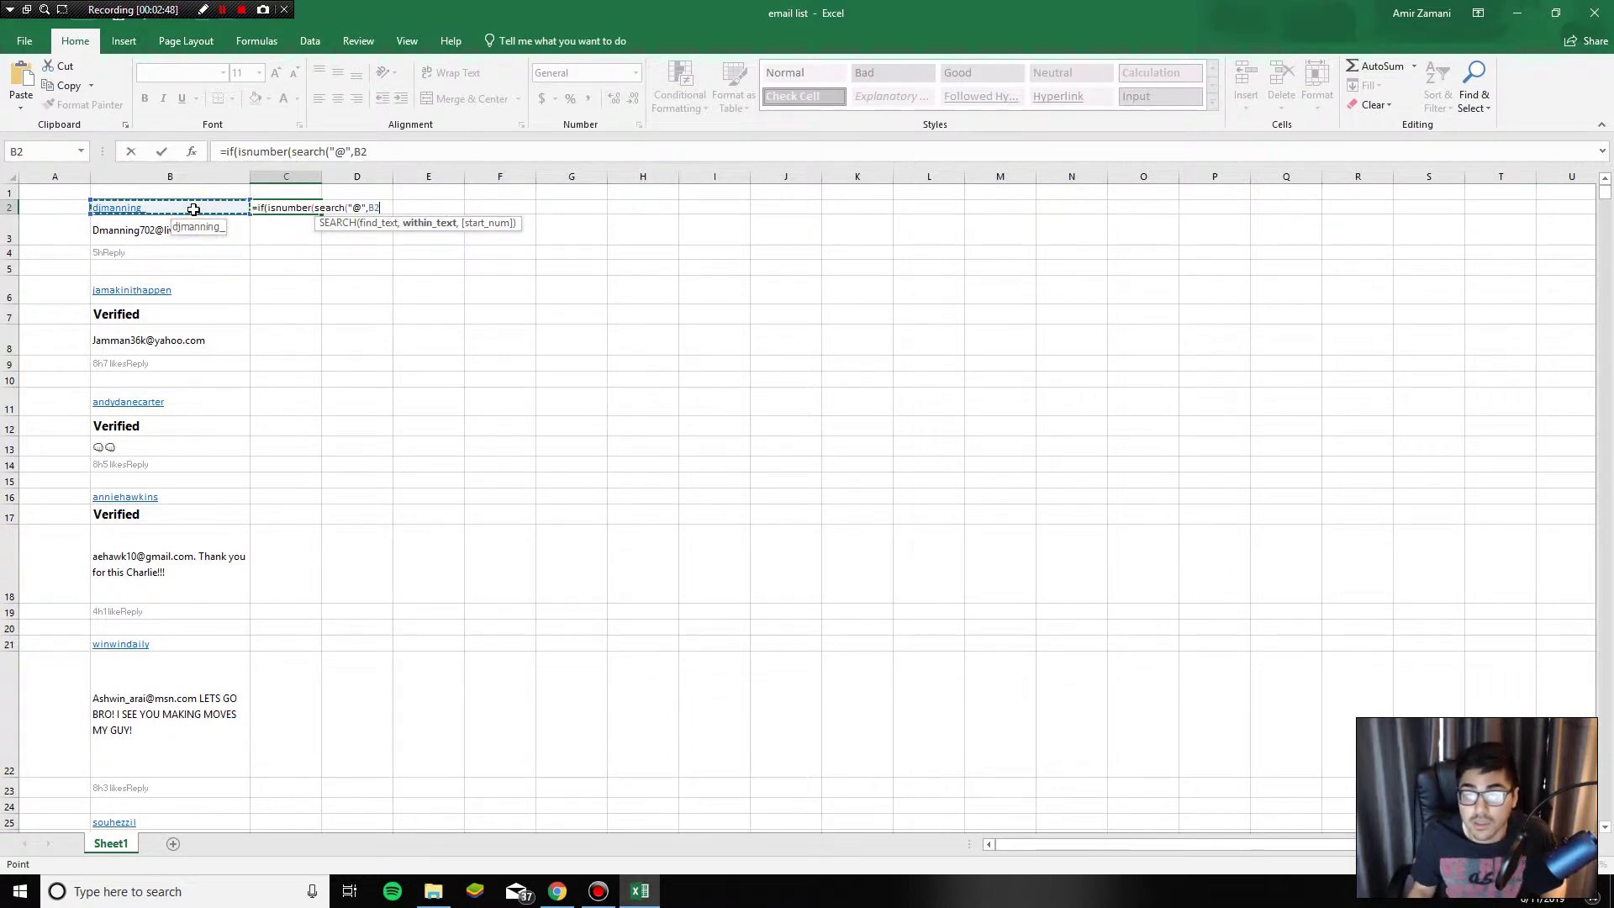
{"action": "type", "text": ")"}
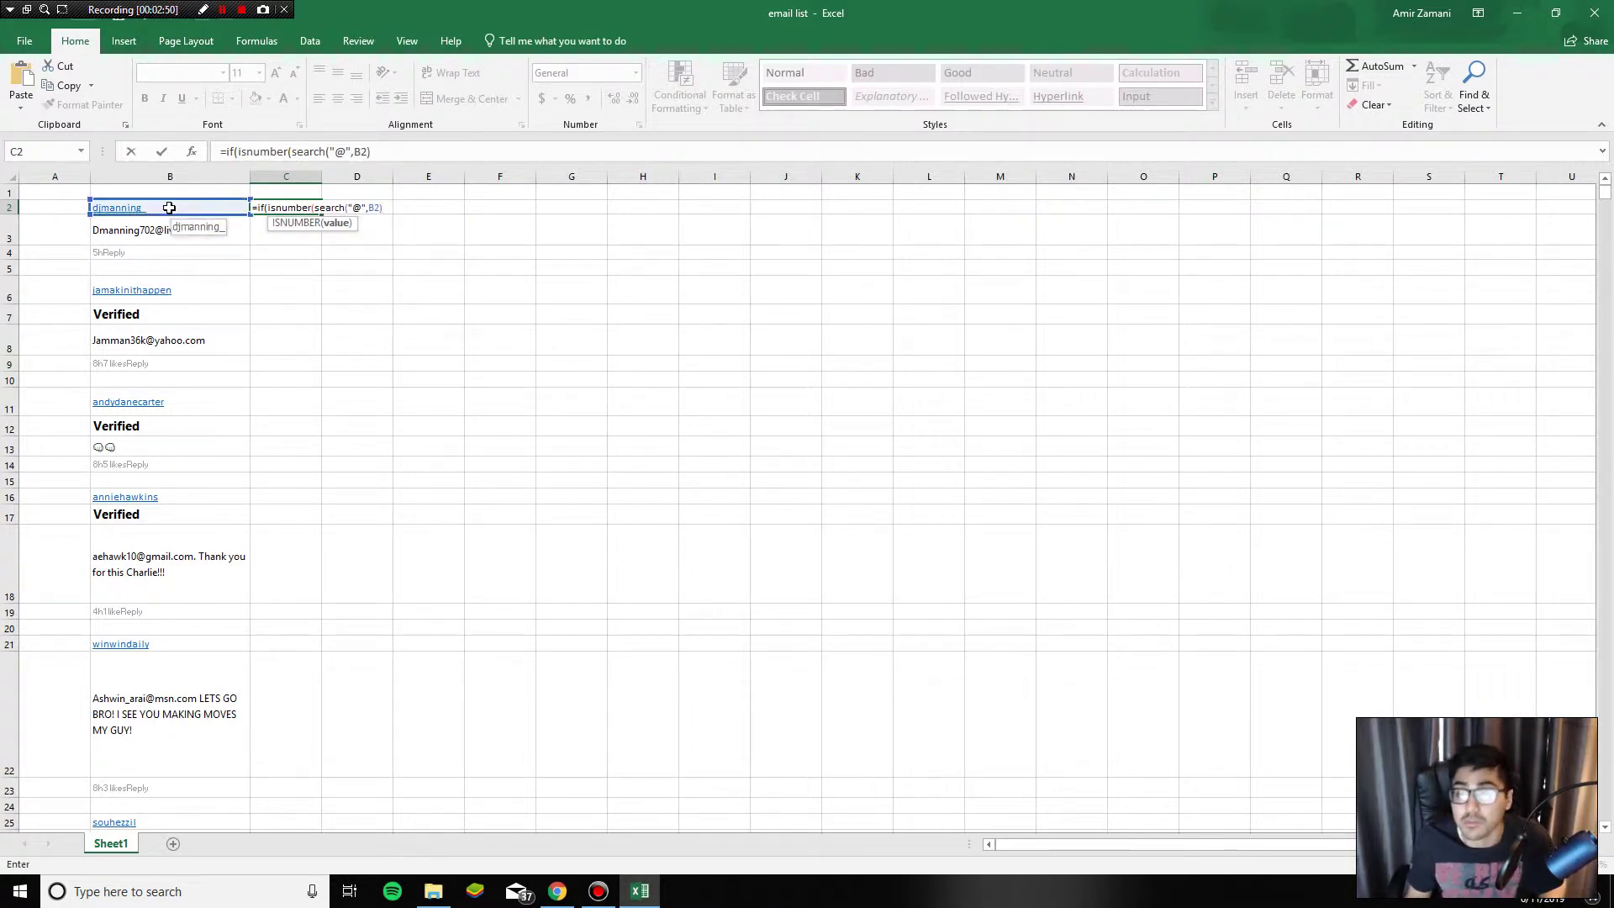
{"action": "type", "text": ")=true"}
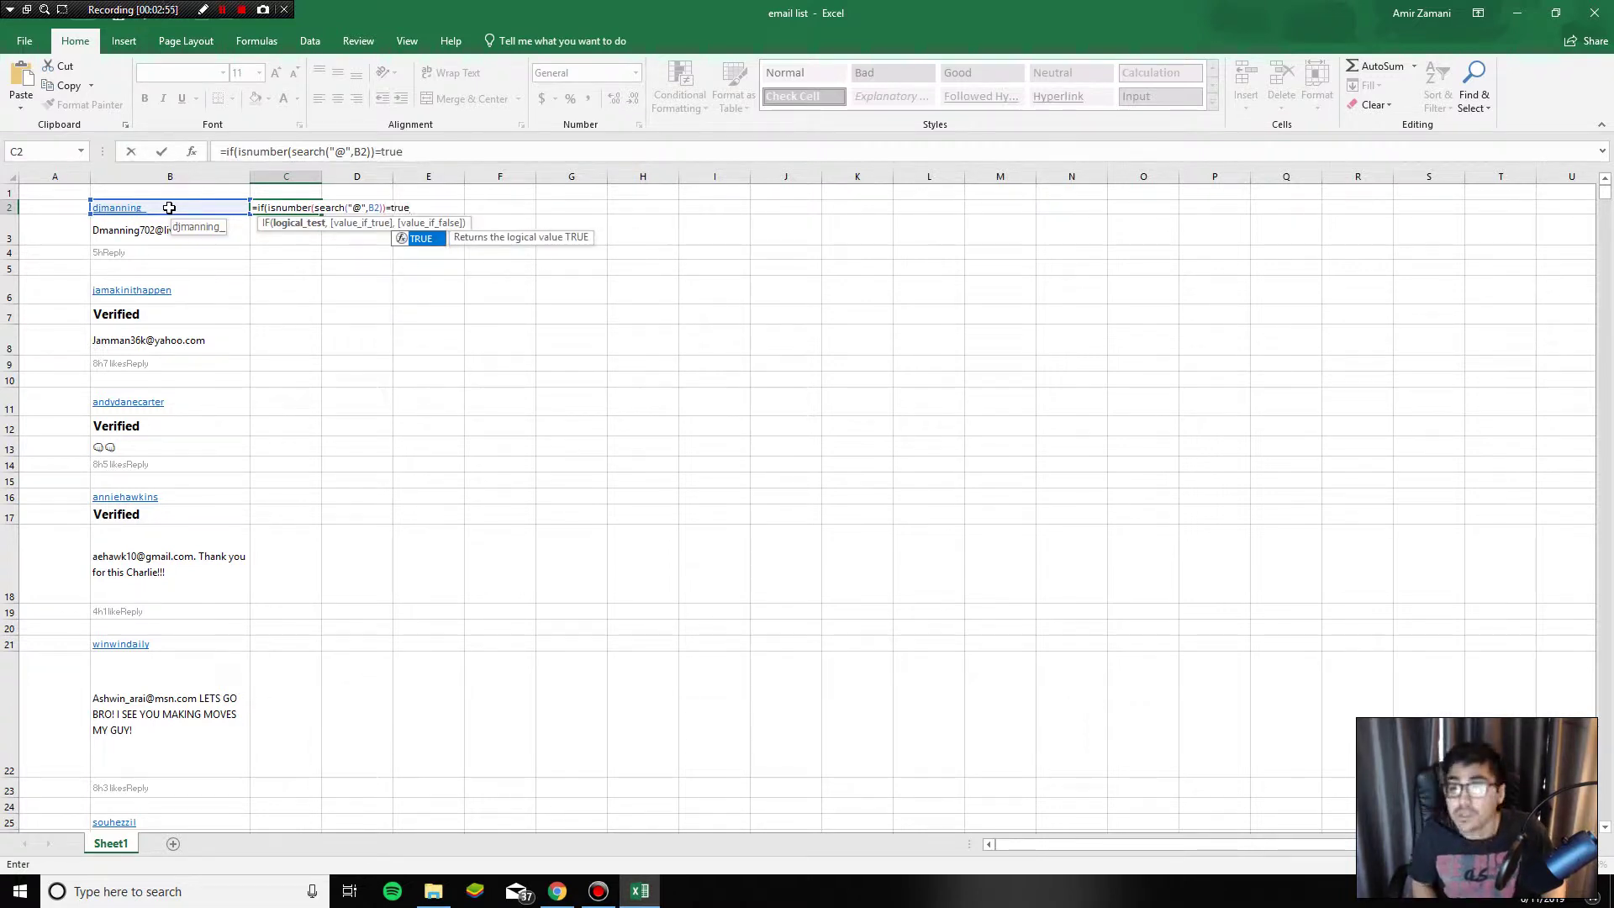
{"action": "type", "text": ",1,0"}
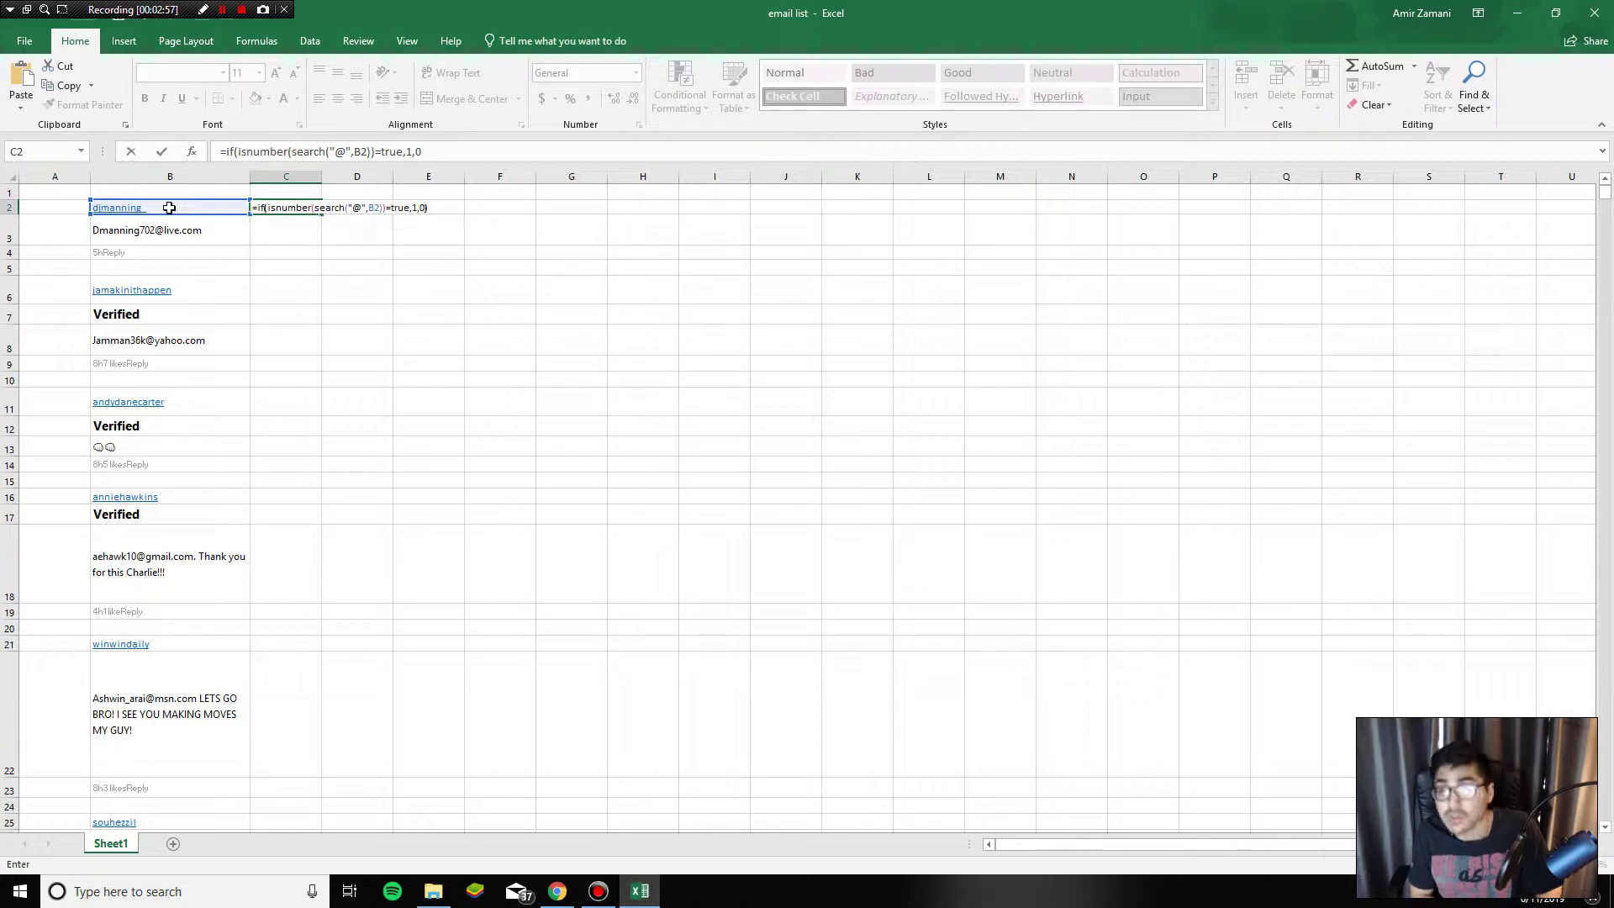
{"action": "key", "text": "ctrl+Return"}
- Fill the C2 flag formula down beside the whole comment list and check it against several e-mail rows
{"action": "left_click_drag", "start_coordinate": [318, 216], "coordinate": [323, 460]}
{"action": "scroll", "coordinate": [398, 547], "scroll_direction": "up", "scroll_amount": 20}
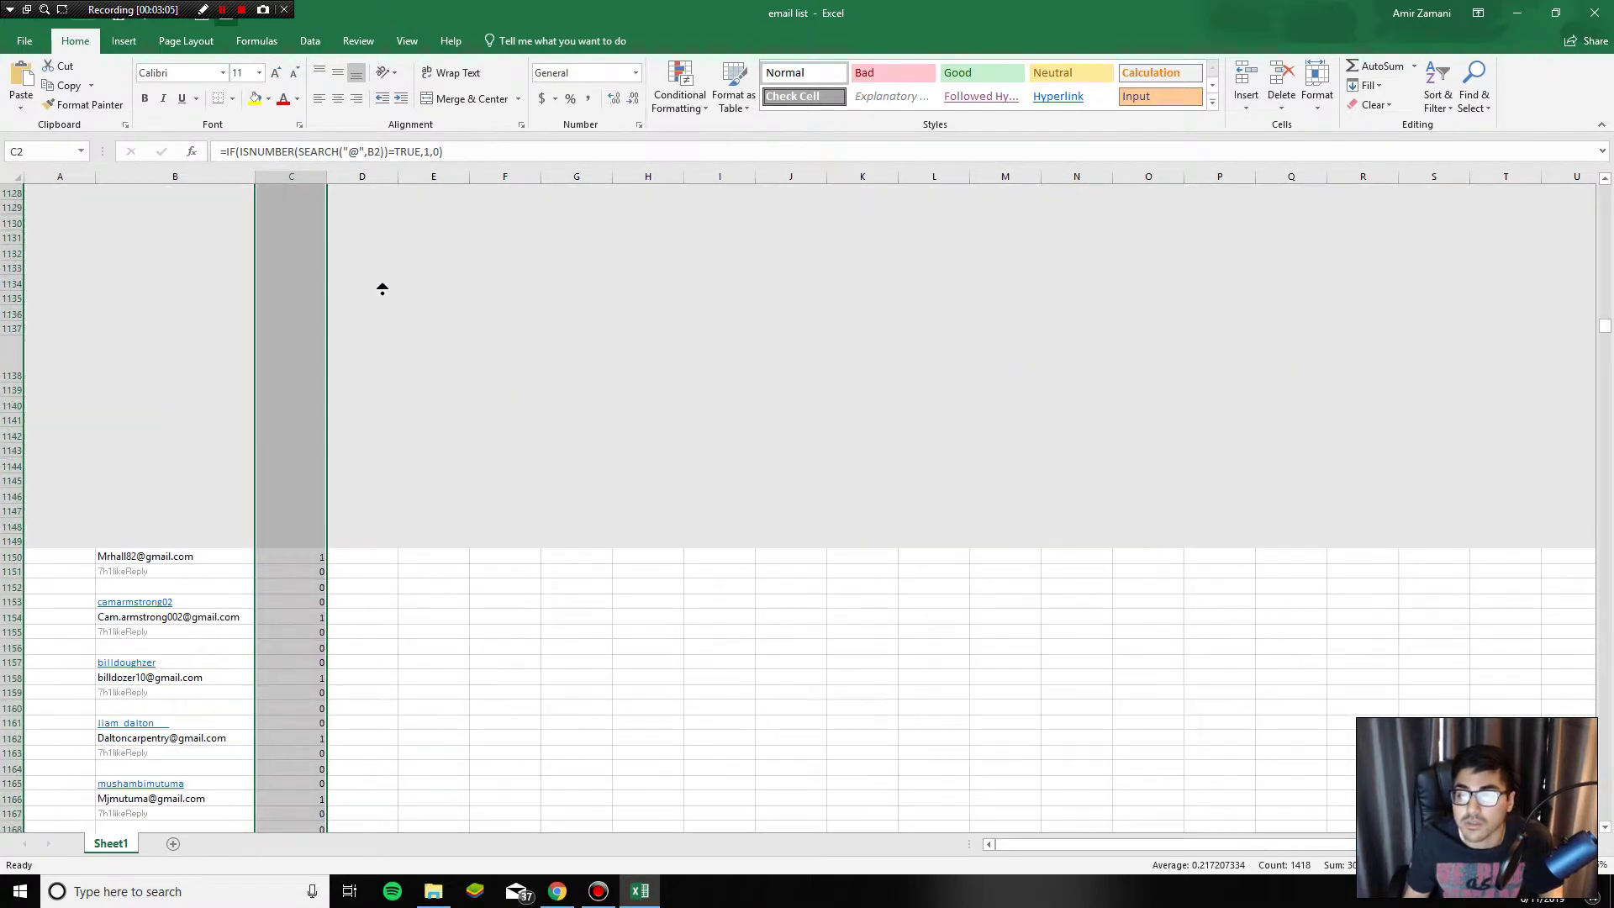
{"action": "left_click", "coordinate": [304, 241]}
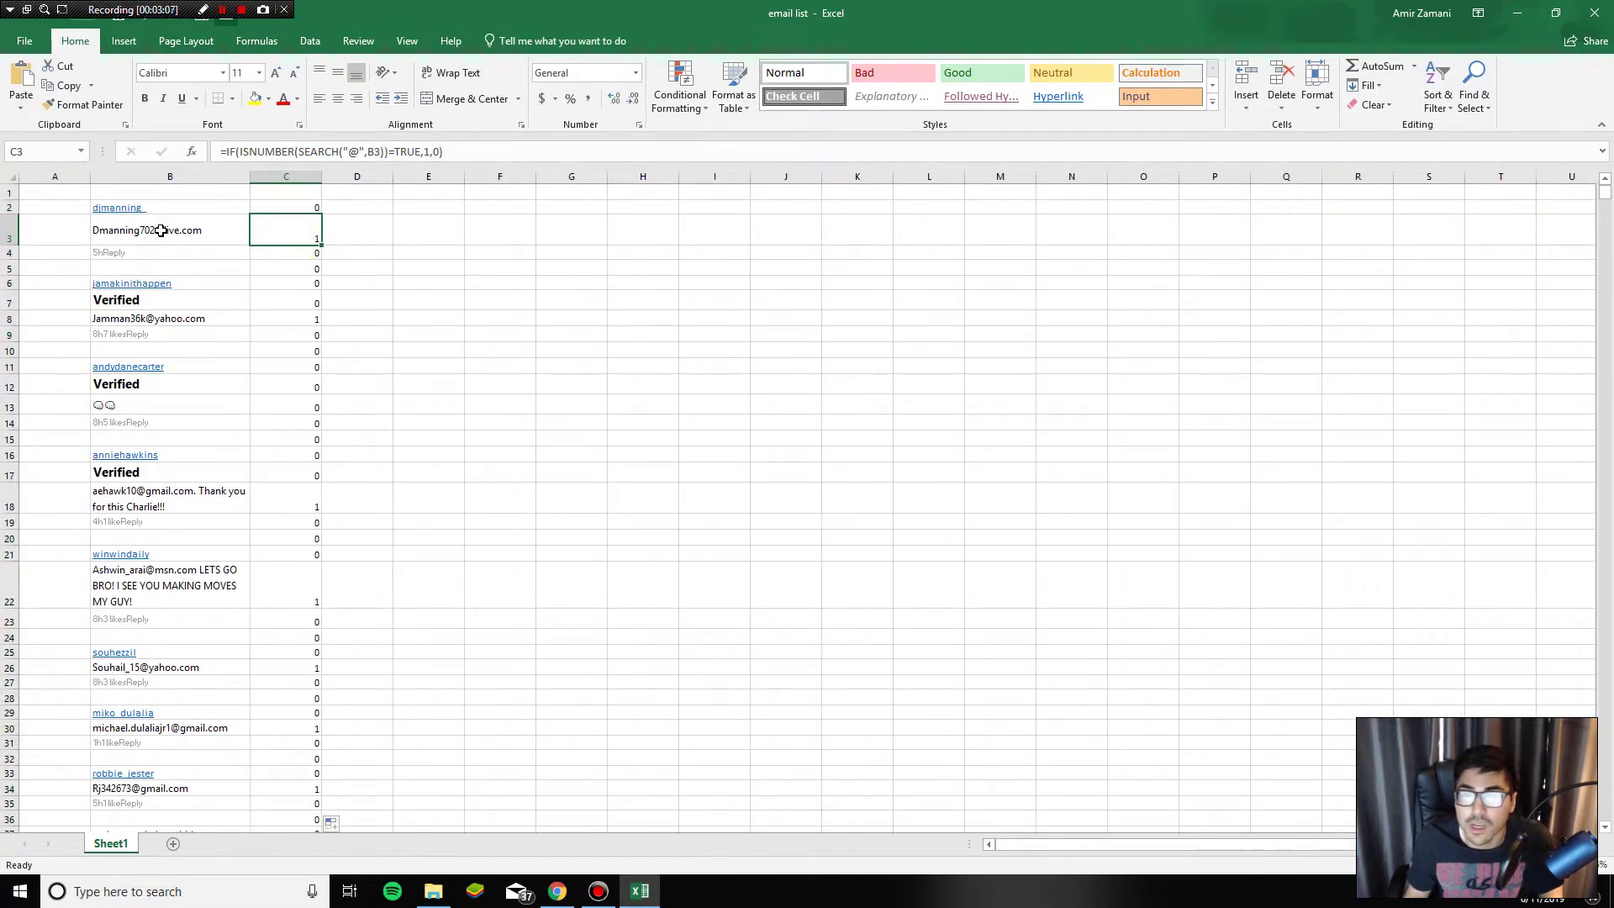
{"action": "left_click", "coordinate": [301, 318]}
{"action": "left_click", "coordinate": [289, 506]}
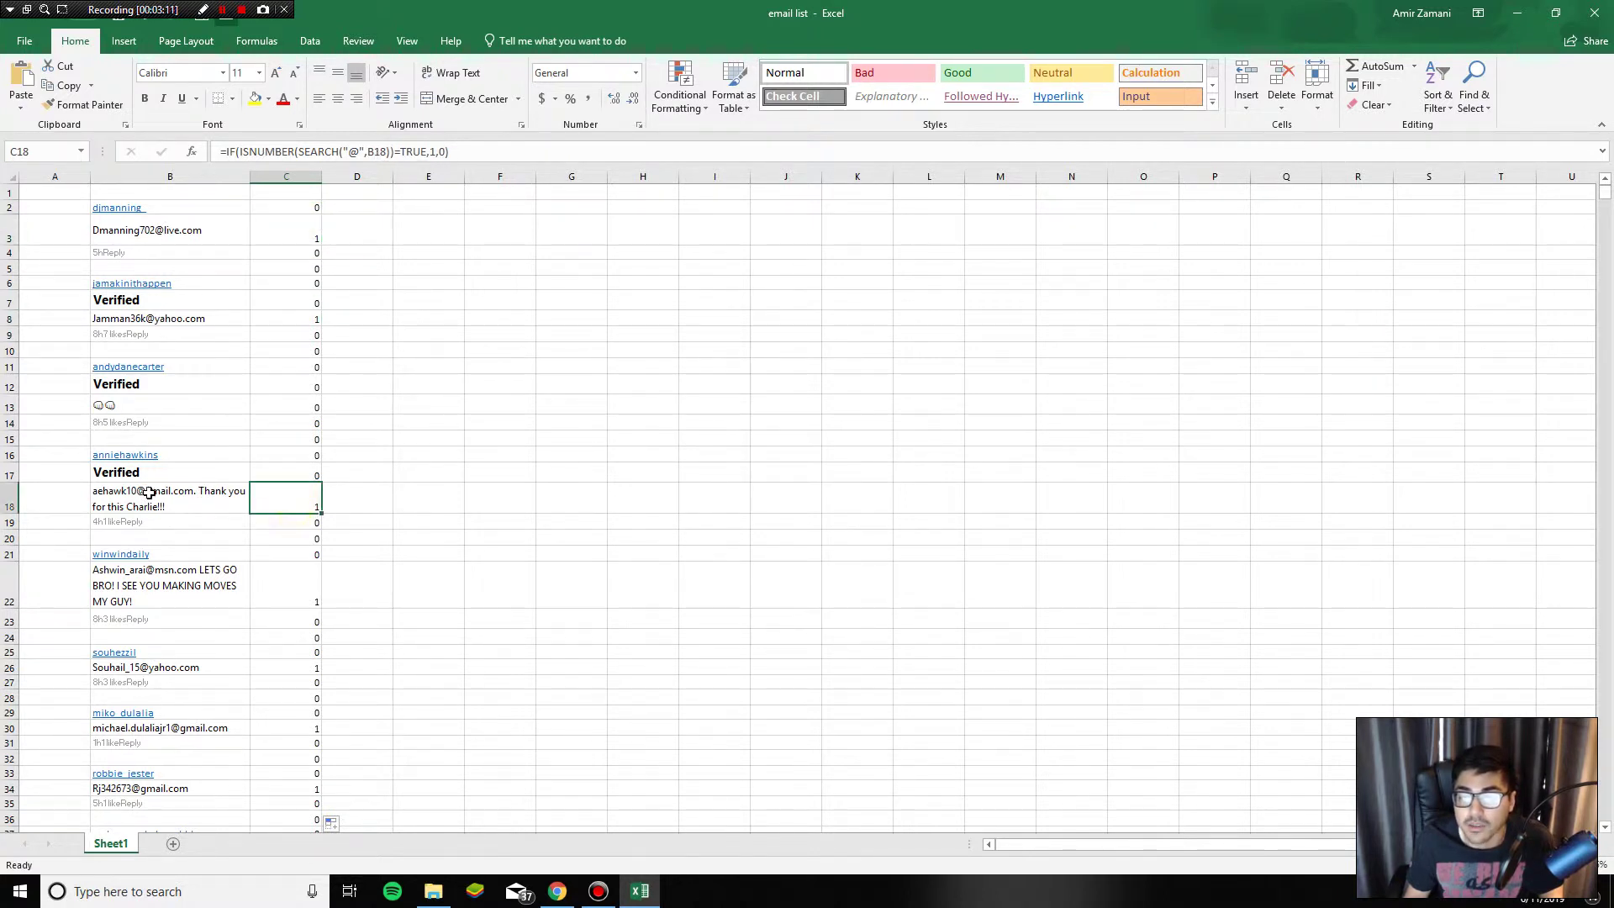
{"action": "left_click", "coordinate": [293, 602]}
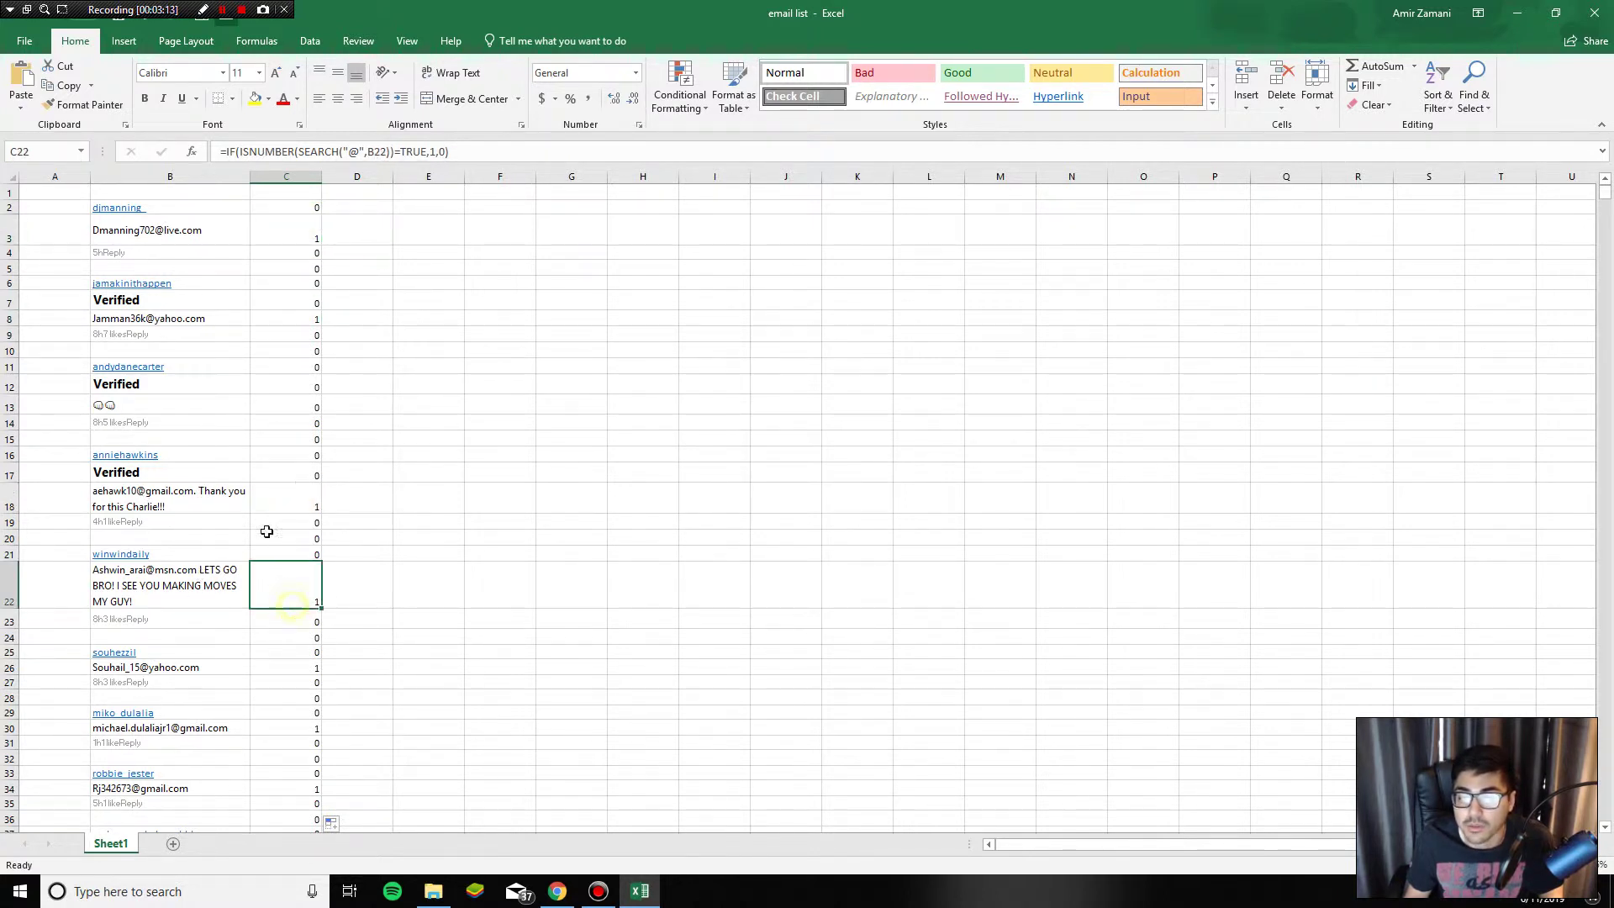
- Enter the running-count formula =IF(C2=0,A1,A1+1) in cell A2
{"action": "left_click", "coordinate": [69, 205]}
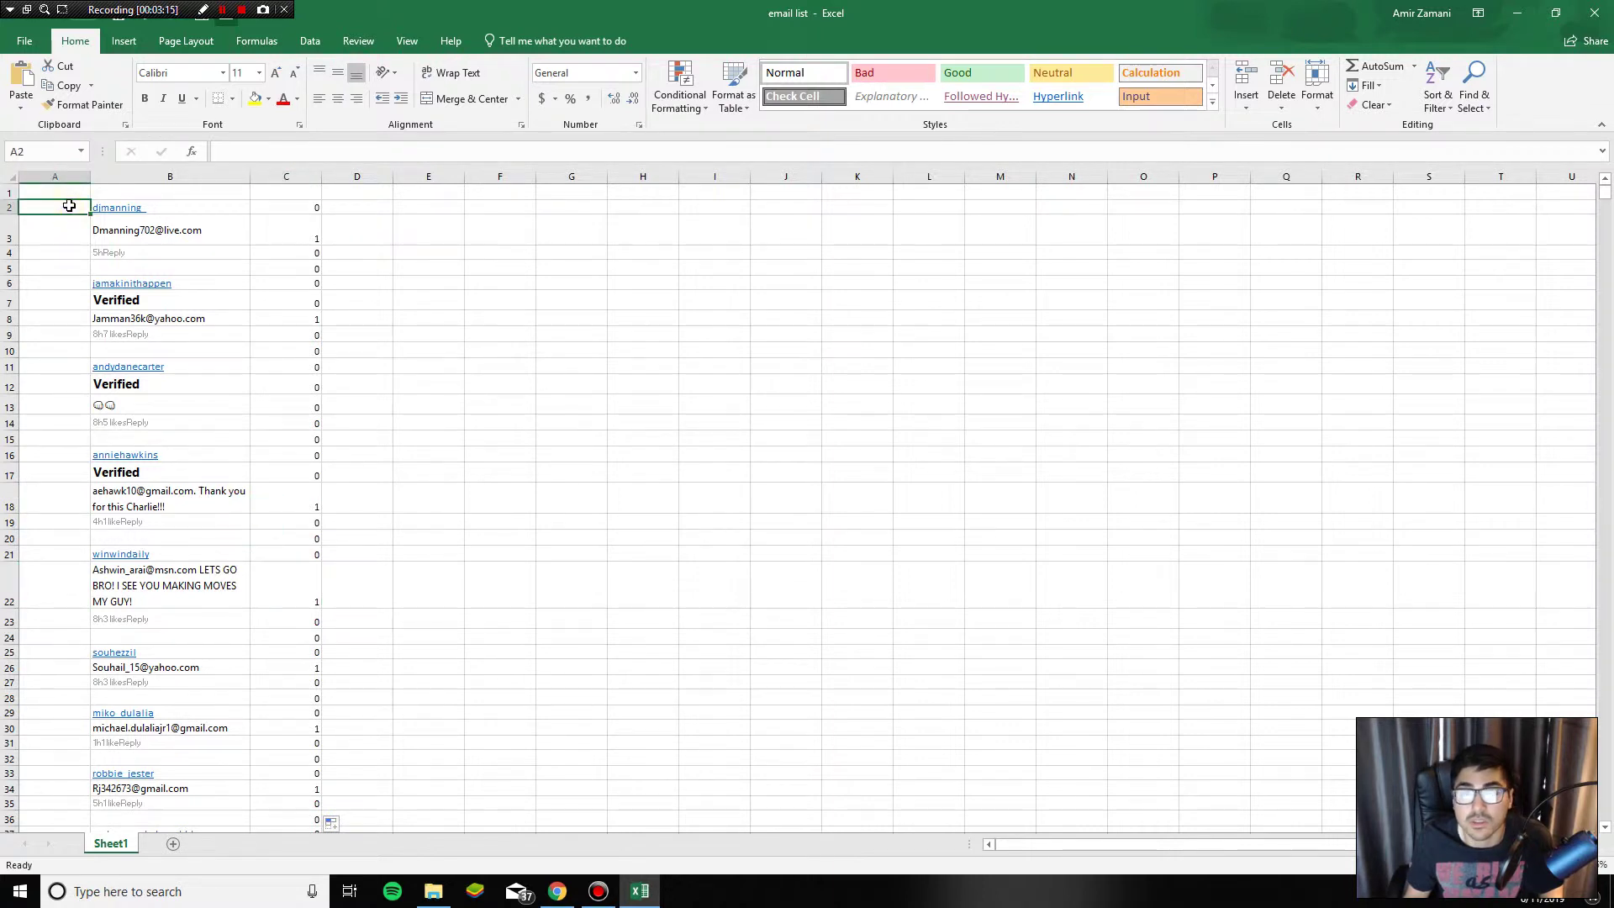
{"action": "left_click_drag", "start_coordinate": [60, 207], "coordinate": [59, 387]}
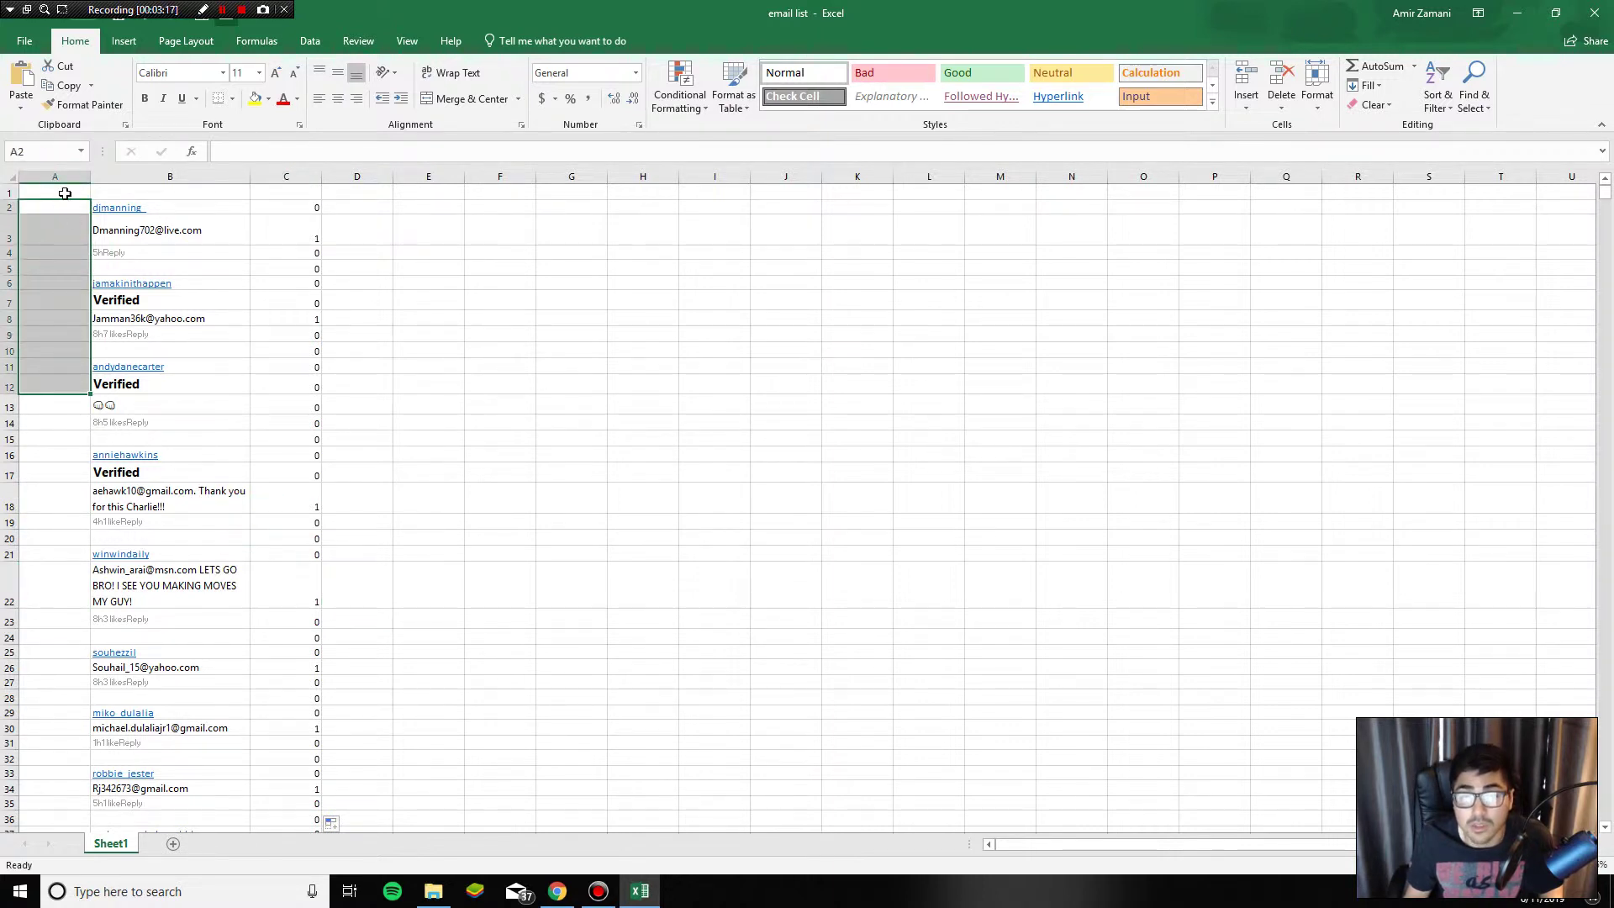
{"action": "left_click_drag", "start_coordinate": [61, 216], "coordinate": [61, 386]}
{"action": "left_click", "coordinate": [470, 239]}
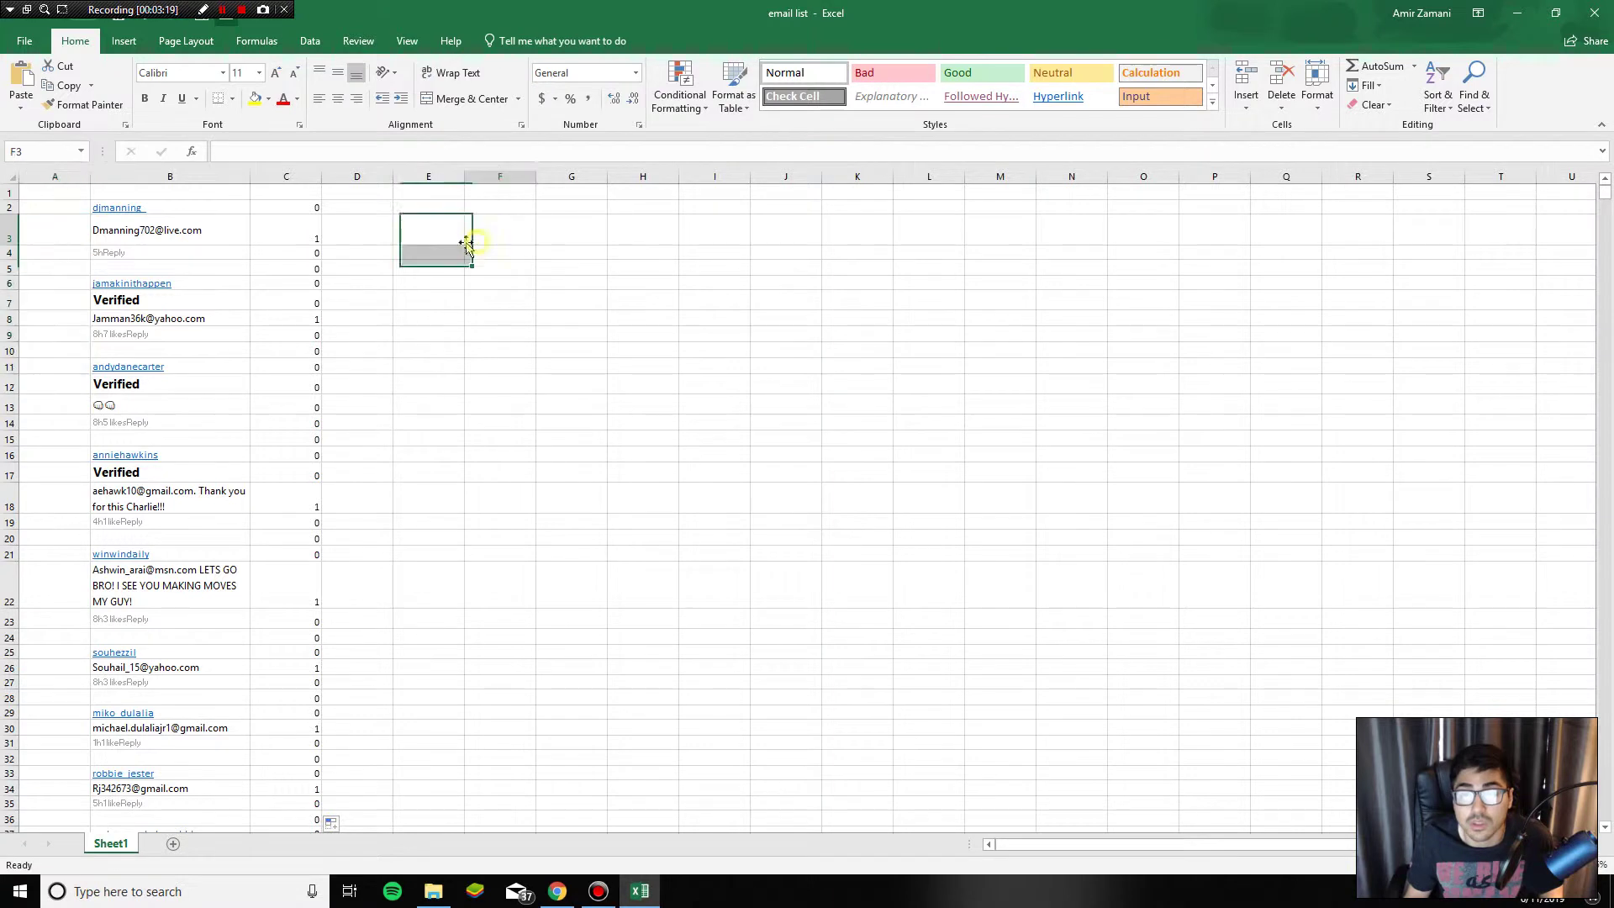
{"action": "left_click", "coordinate": [52, 209]}
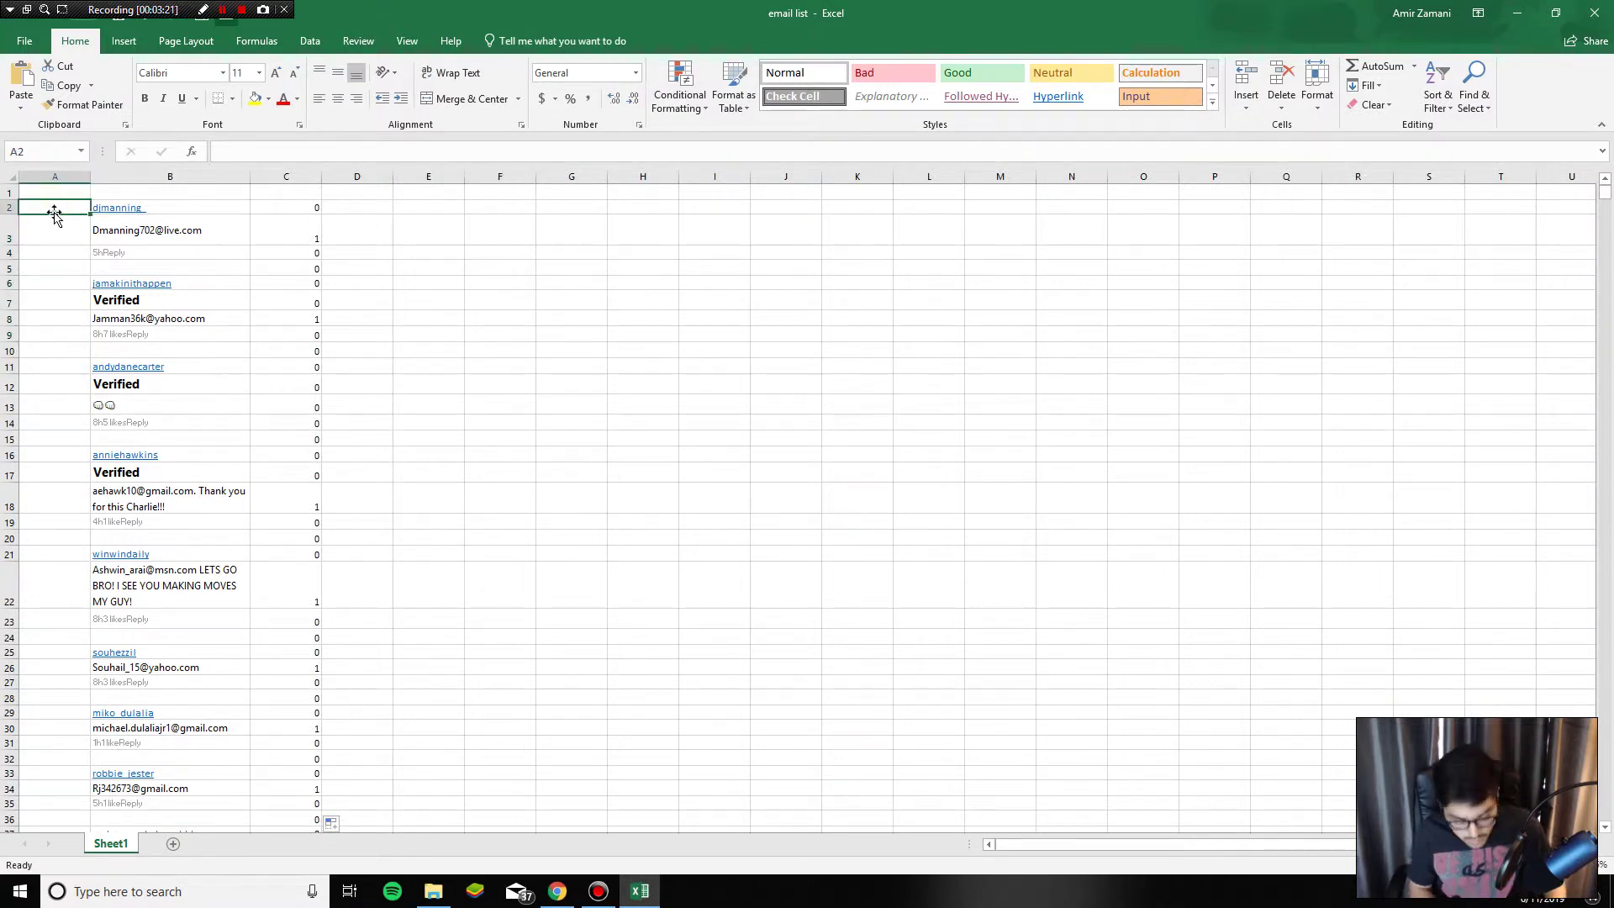
{"action": "type", "text": "=if("}
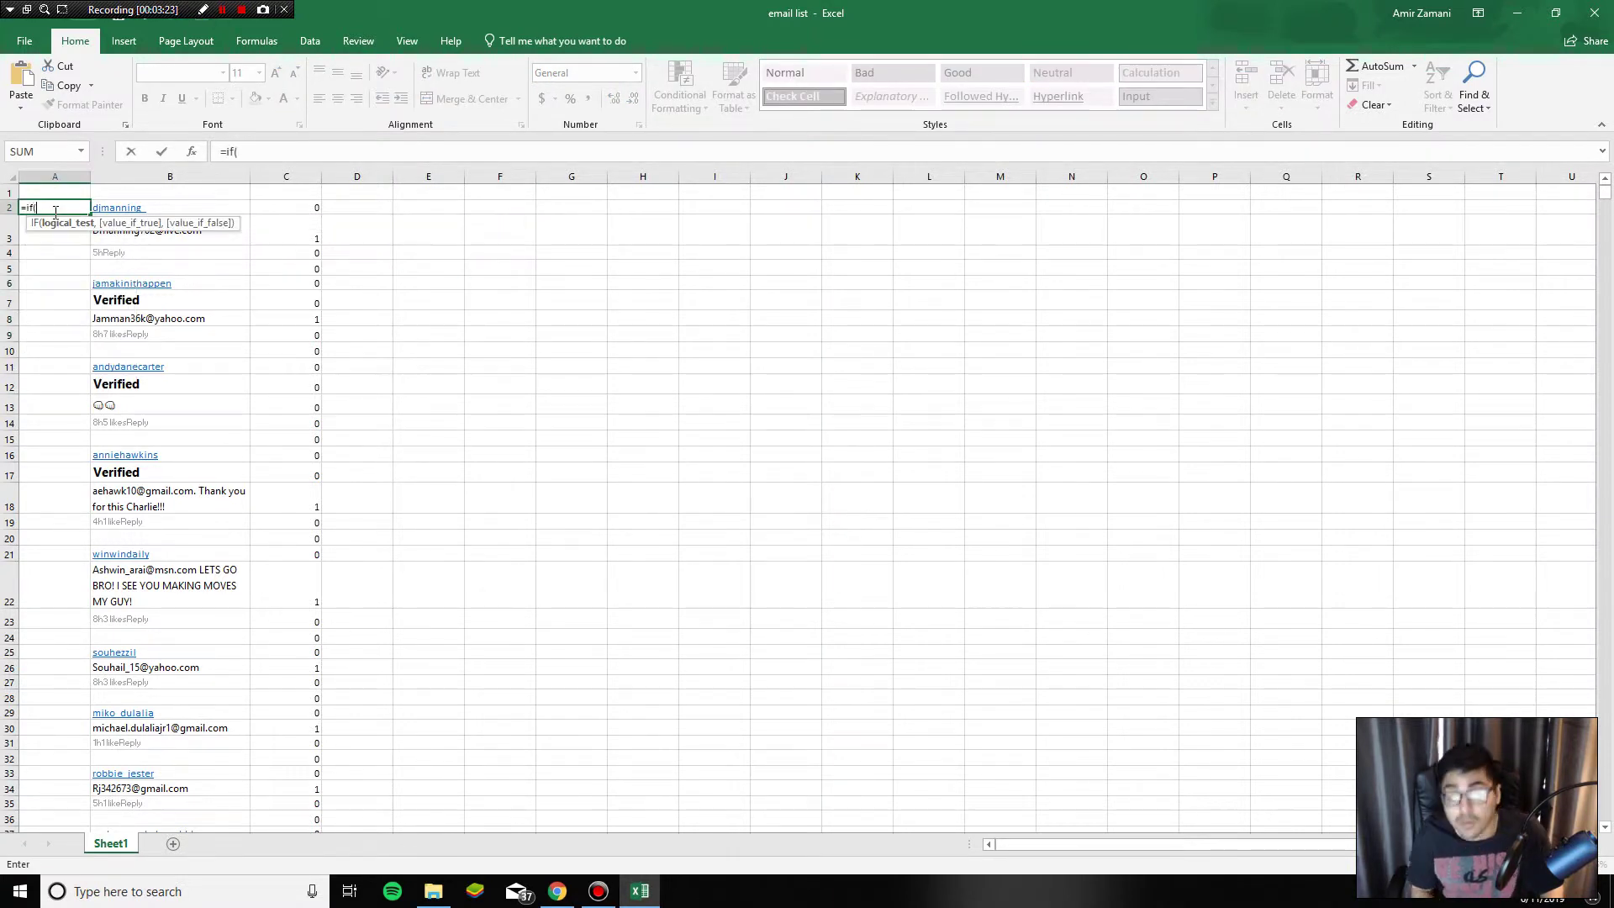
{"action": "left_click", "coordinate": [312, 208]}
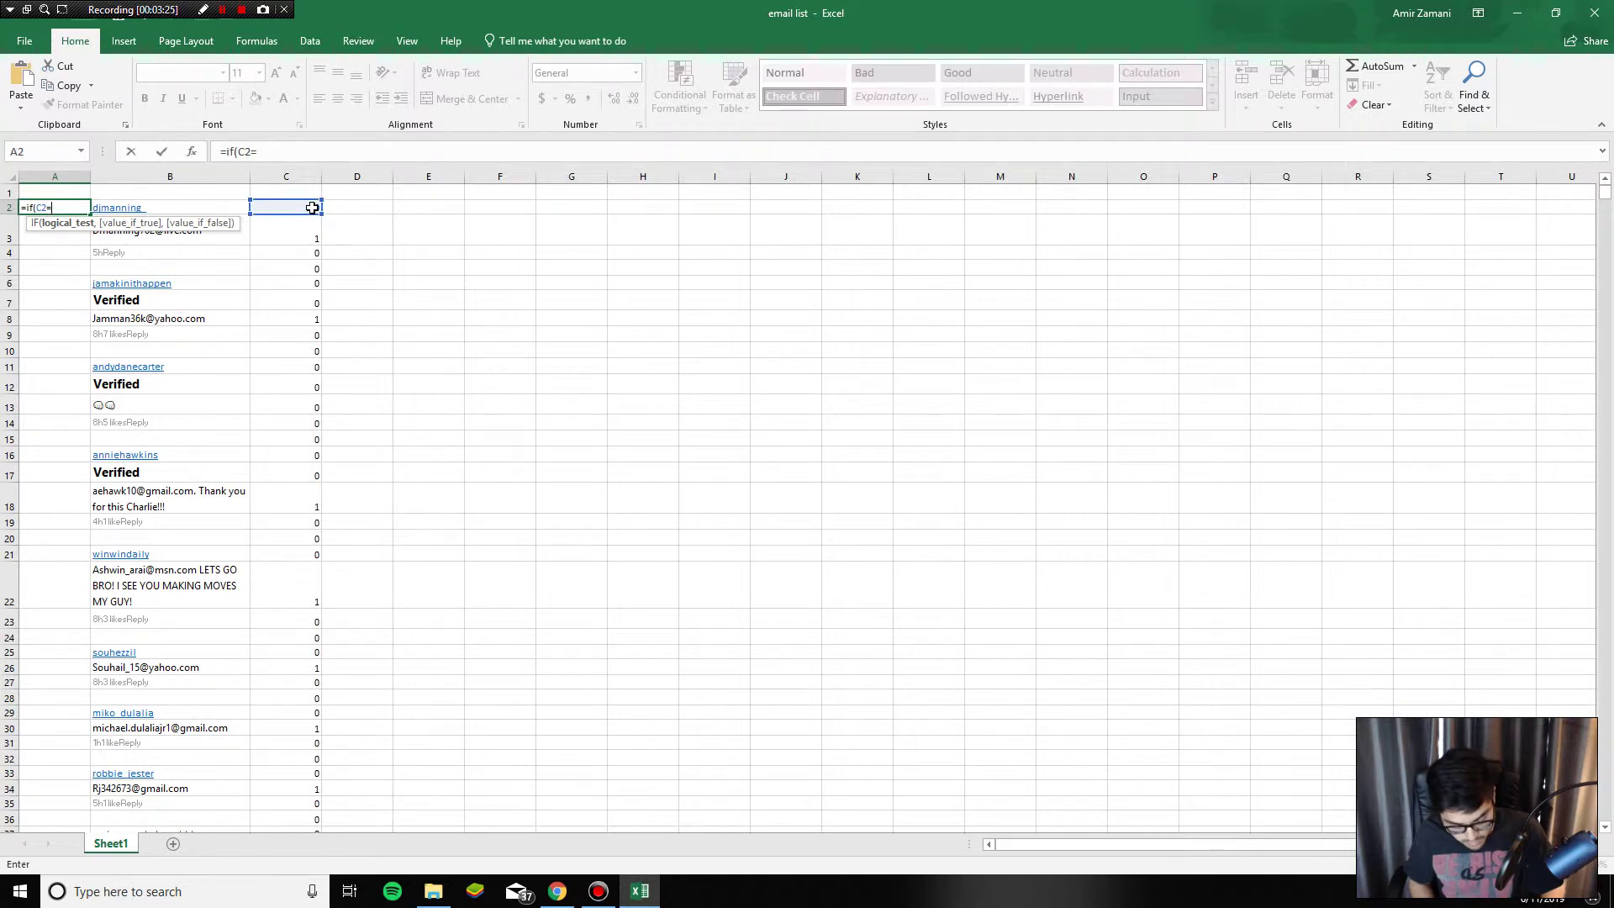
{"action": "type", "text": "=0,"}
{"action": "left_click", "coordinate": [69, 194]}
{"action": "type", "text": ","}
{"action": "left_click", "coordinate": [69, 194]}
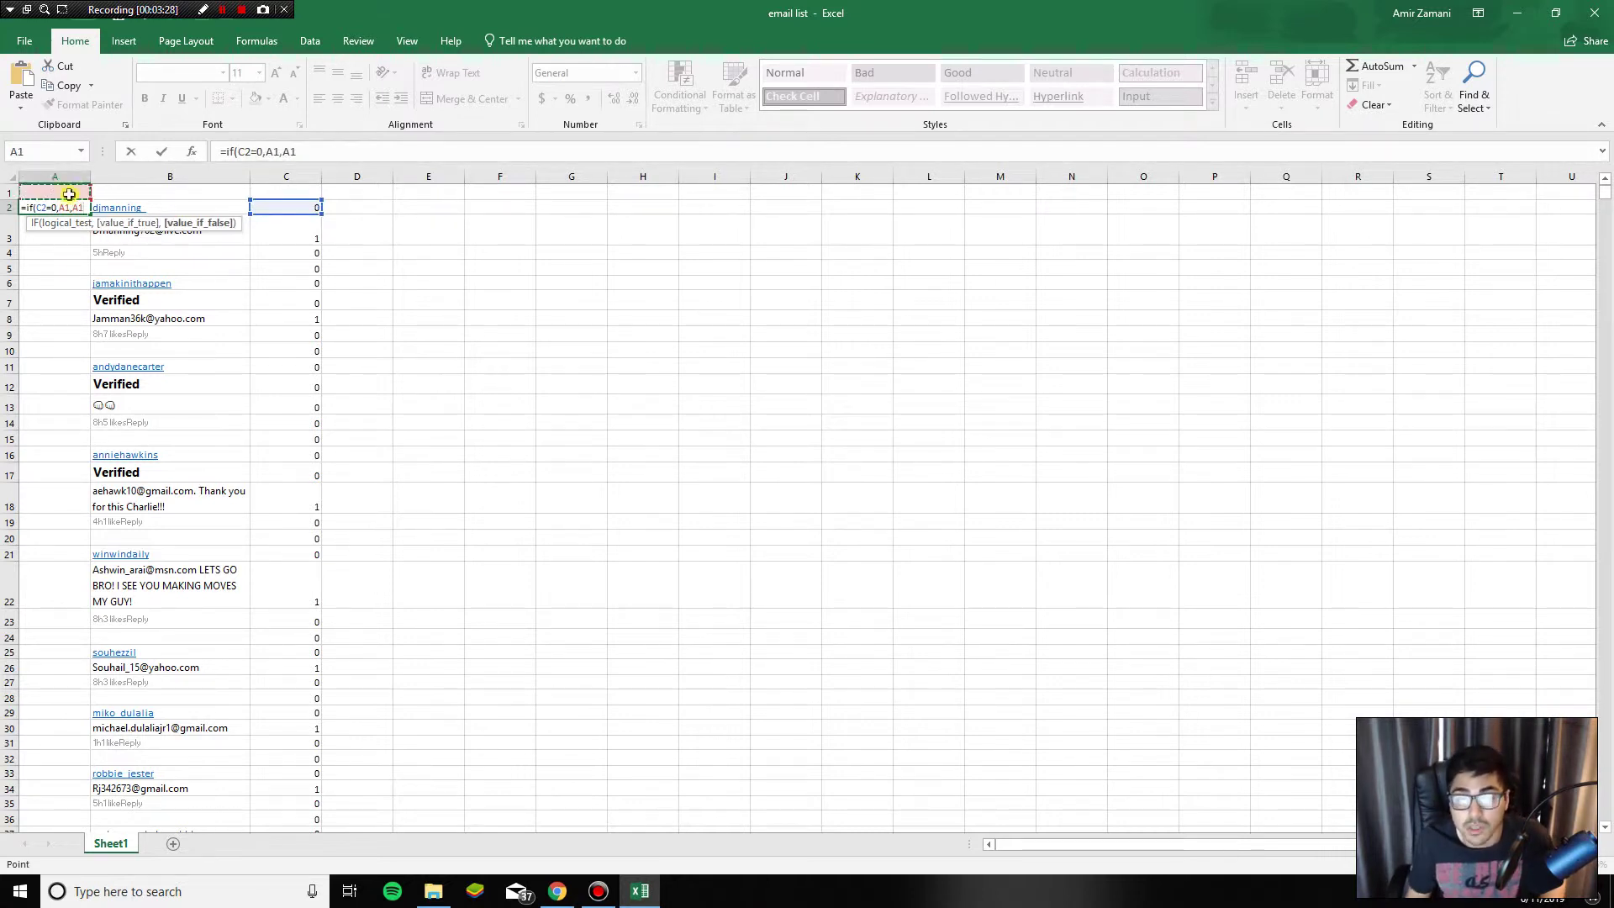
{"action": "type", "text": "+1"}
{"action": "key", "text": "Return"}
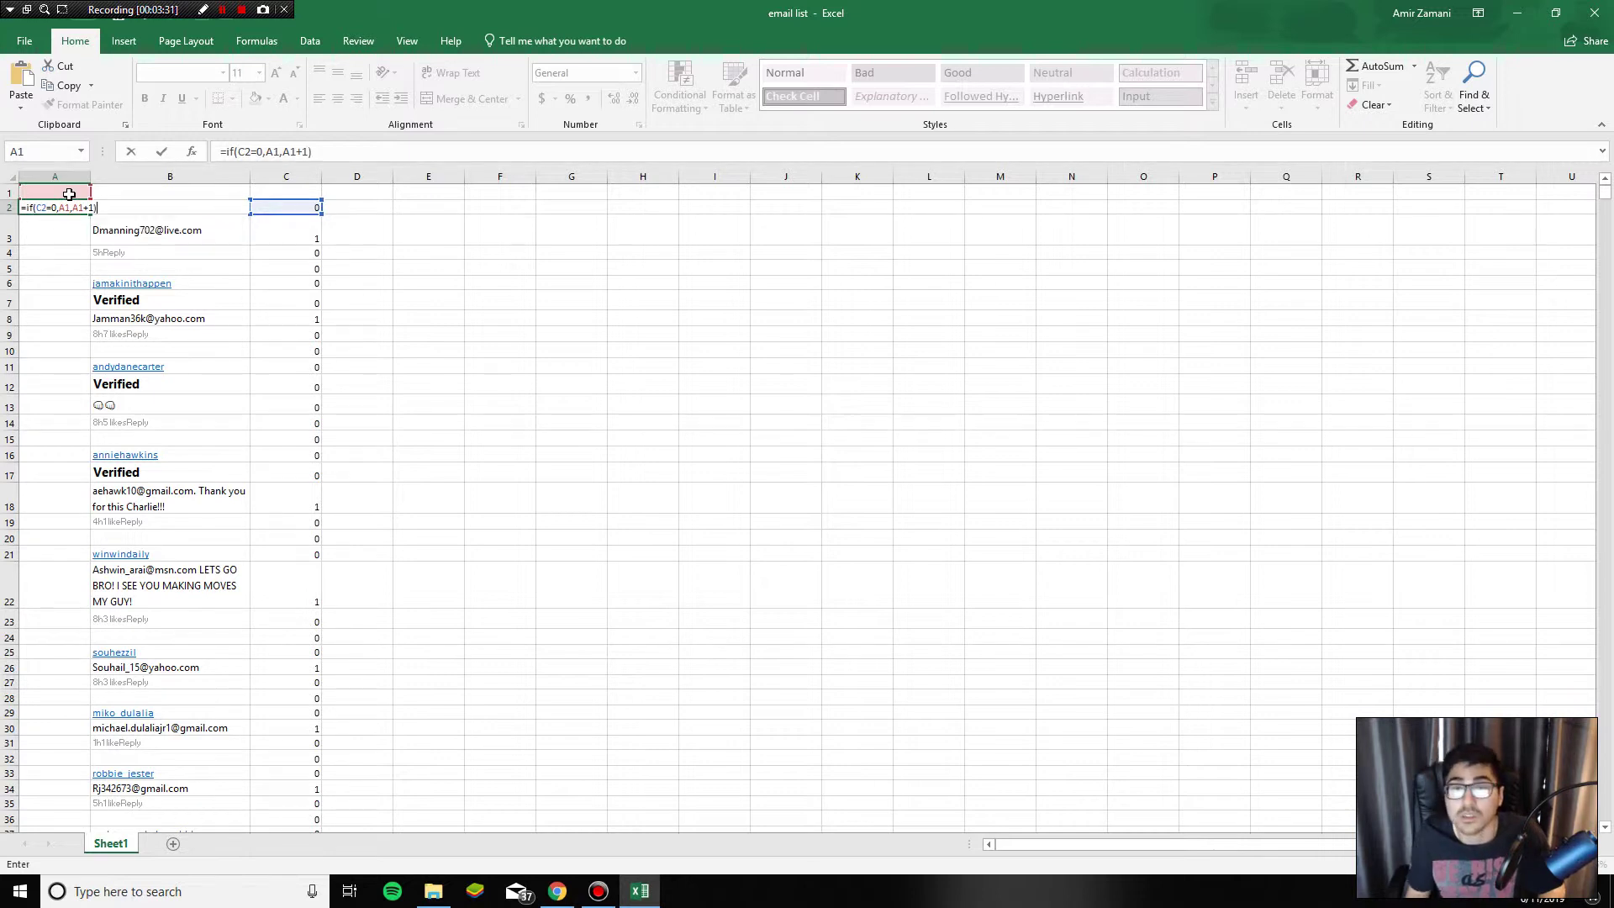
- Set A1 to 0 and fill the A2 counter formula down column A beside the whole comment list
{"action": "left_click", "coordinate": [67, 195]}
{"action": "type", "text": "0"}
{"action": "left_click", "coordinate": [380, 250]}
{"action": "left_click", "coordinate": [79, 209]}
{"action": "left_click_drag", "start_coordinate": [89, 215], "coordinate": [104, 434]}
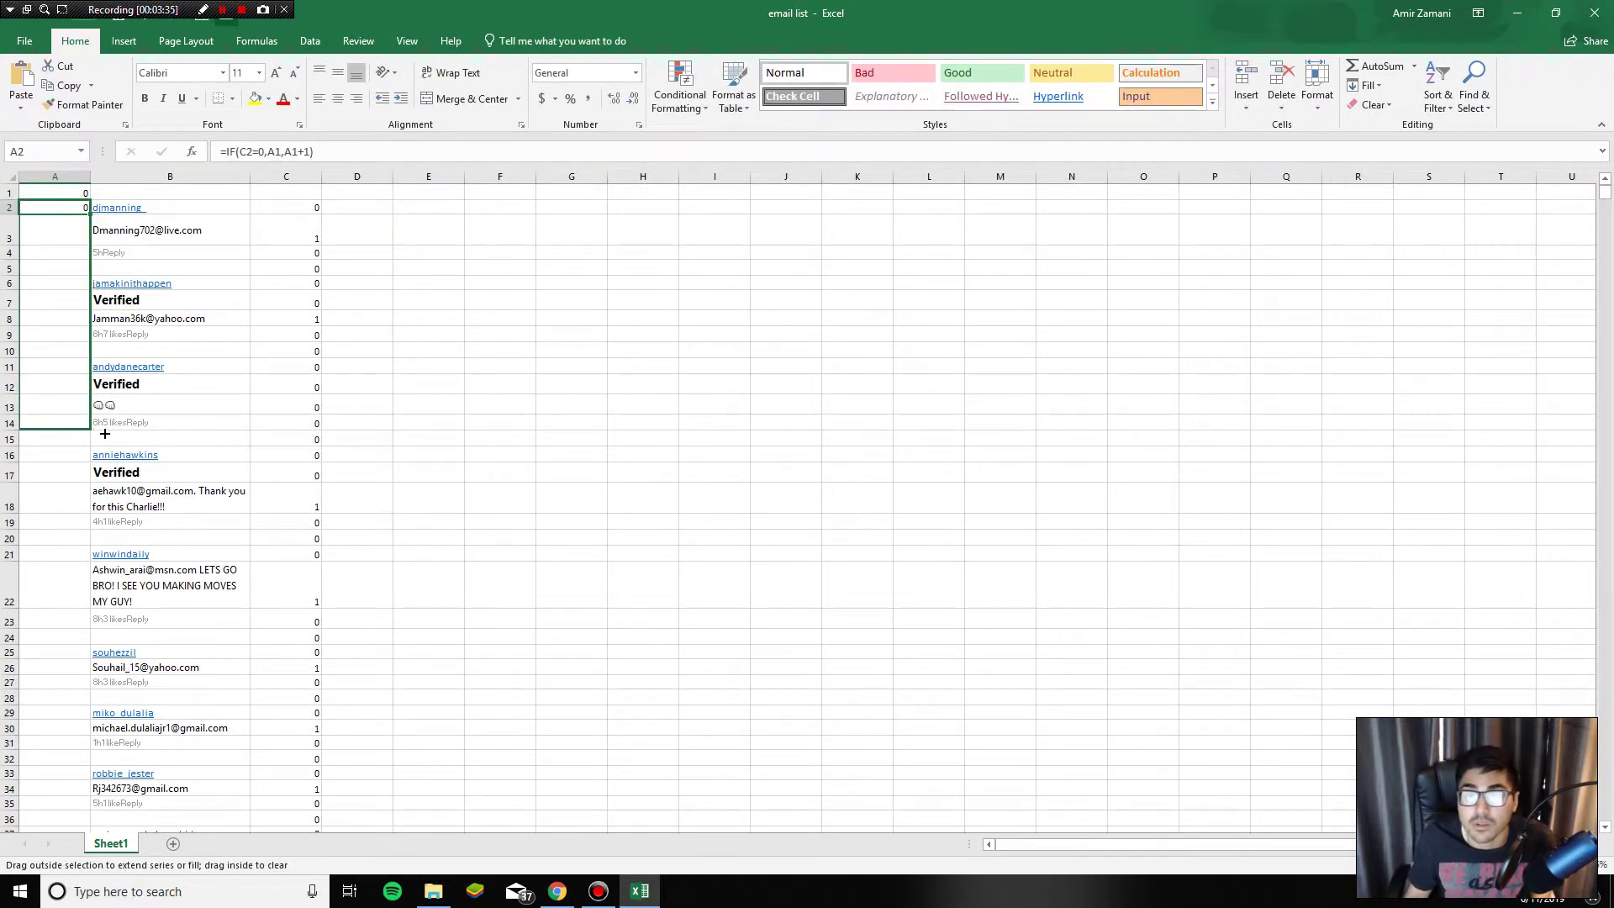
{"action": "left_click_drag", "start_coordinate": [72, 904], "coordinate": [95, 622]}
{"action": "key", "text": "ctrl+BackSpace"}
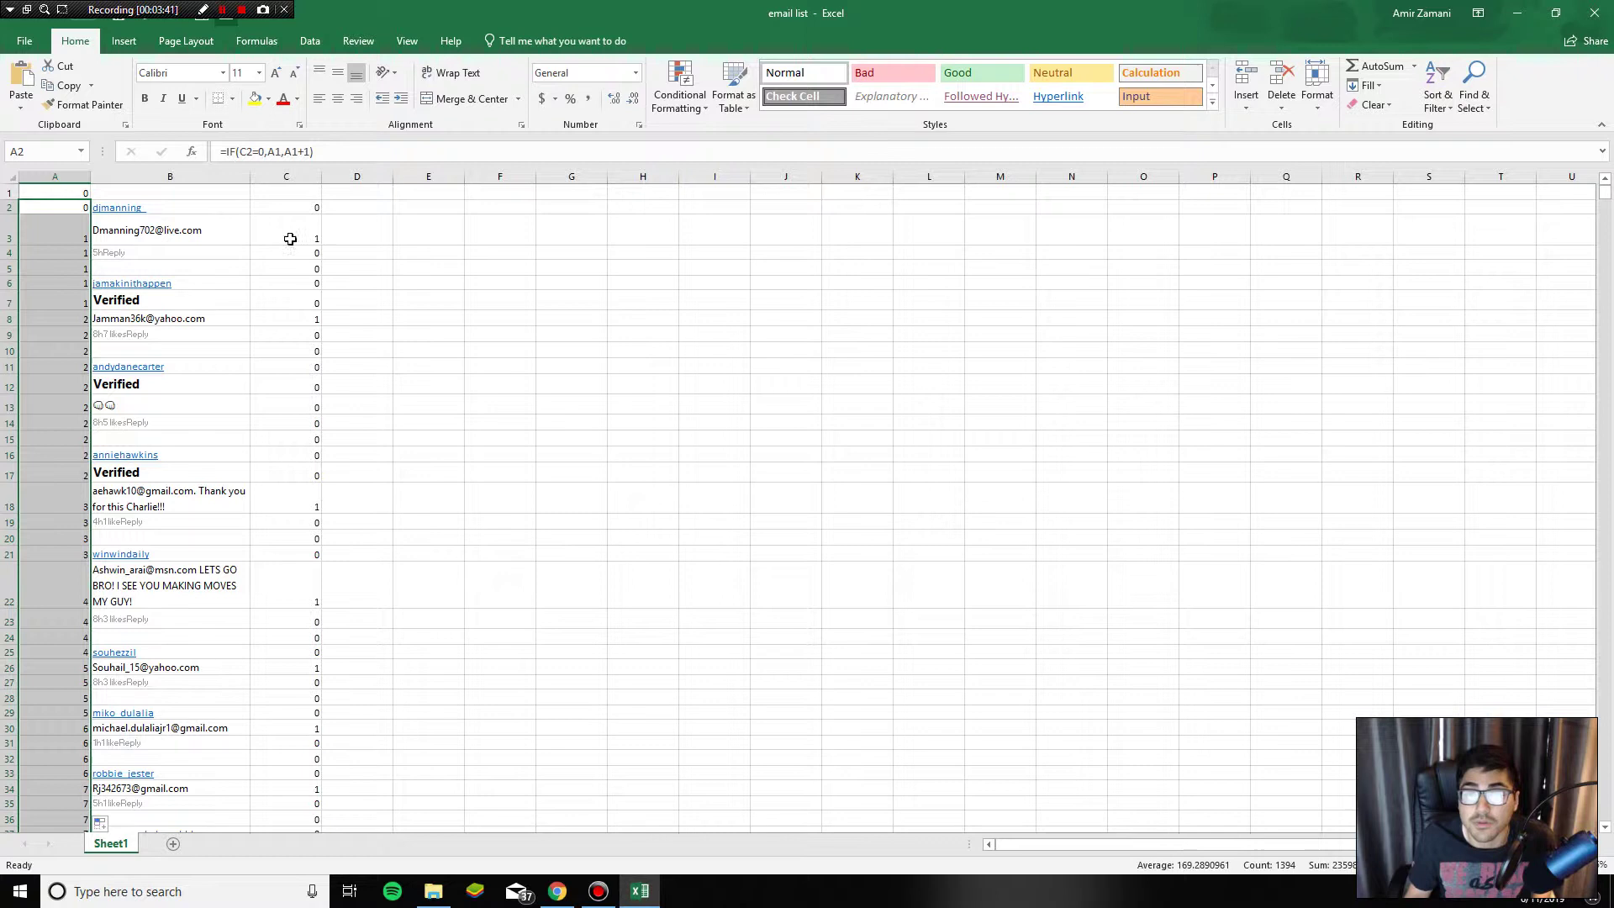
{"action": "left_click", "coordinate": [288, 236]}
{"action": "left_click_drag", "start_coordinate": [63, 284], "coordinate": [298, 279]}
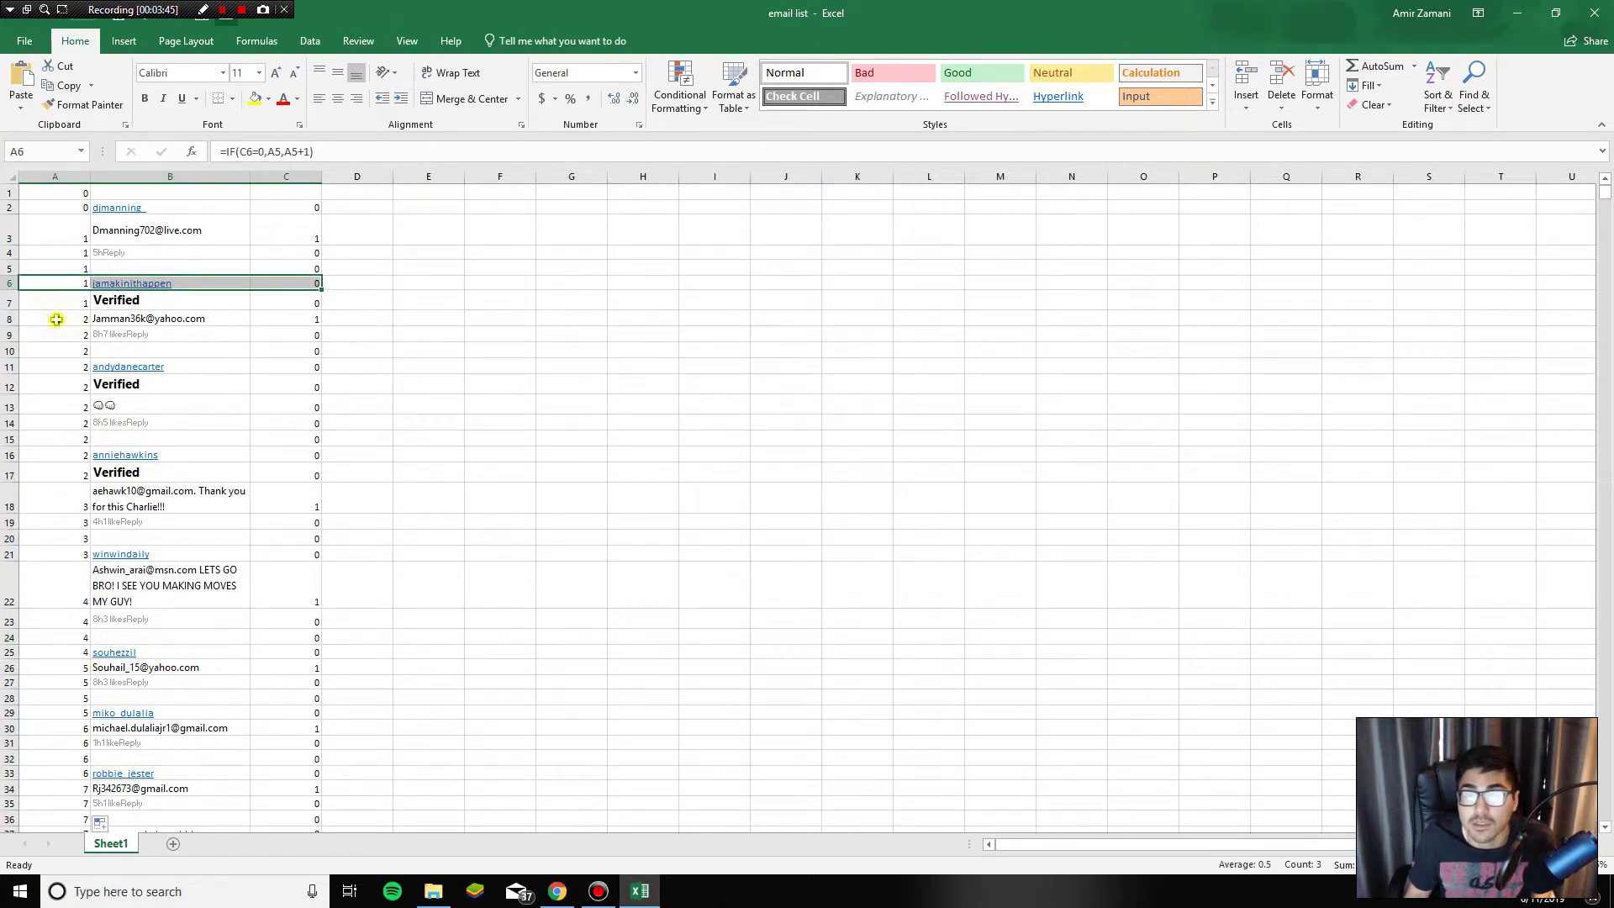
{"action": "left_click", "coordinate": [56, 319]}
{"action": "left_click", "coordinate": [122, 496]}
{"action": "left_click", "coordinate": [63, 500]}
- Enter 1, 2, 3 downward from cell F3 and extend the number series far down column F
{"action": "left_click", "coordinate": [515, 219]}
{"action": "type", "text": "1"}
{"action": "key", "text": "Down"}
{"action": "type", "text": "2"}
{"action": "key", "text": "Down"}
{"action": "type", "text": "3"}
{"action": "key", "text": "Up"}
{"action": "left_click_drag", "start_coordinate": [515, 219], "coordinate": [539, 775]}
{"action": "middle_click", "coordinate": [606, 461]}
- Enter the formula =VLOOKUP(F3,A:B,2,FALSE) in cell G3 to pull the first numbered e-mail comment
{"action": "left_click", "coordinate": [579, 234]}
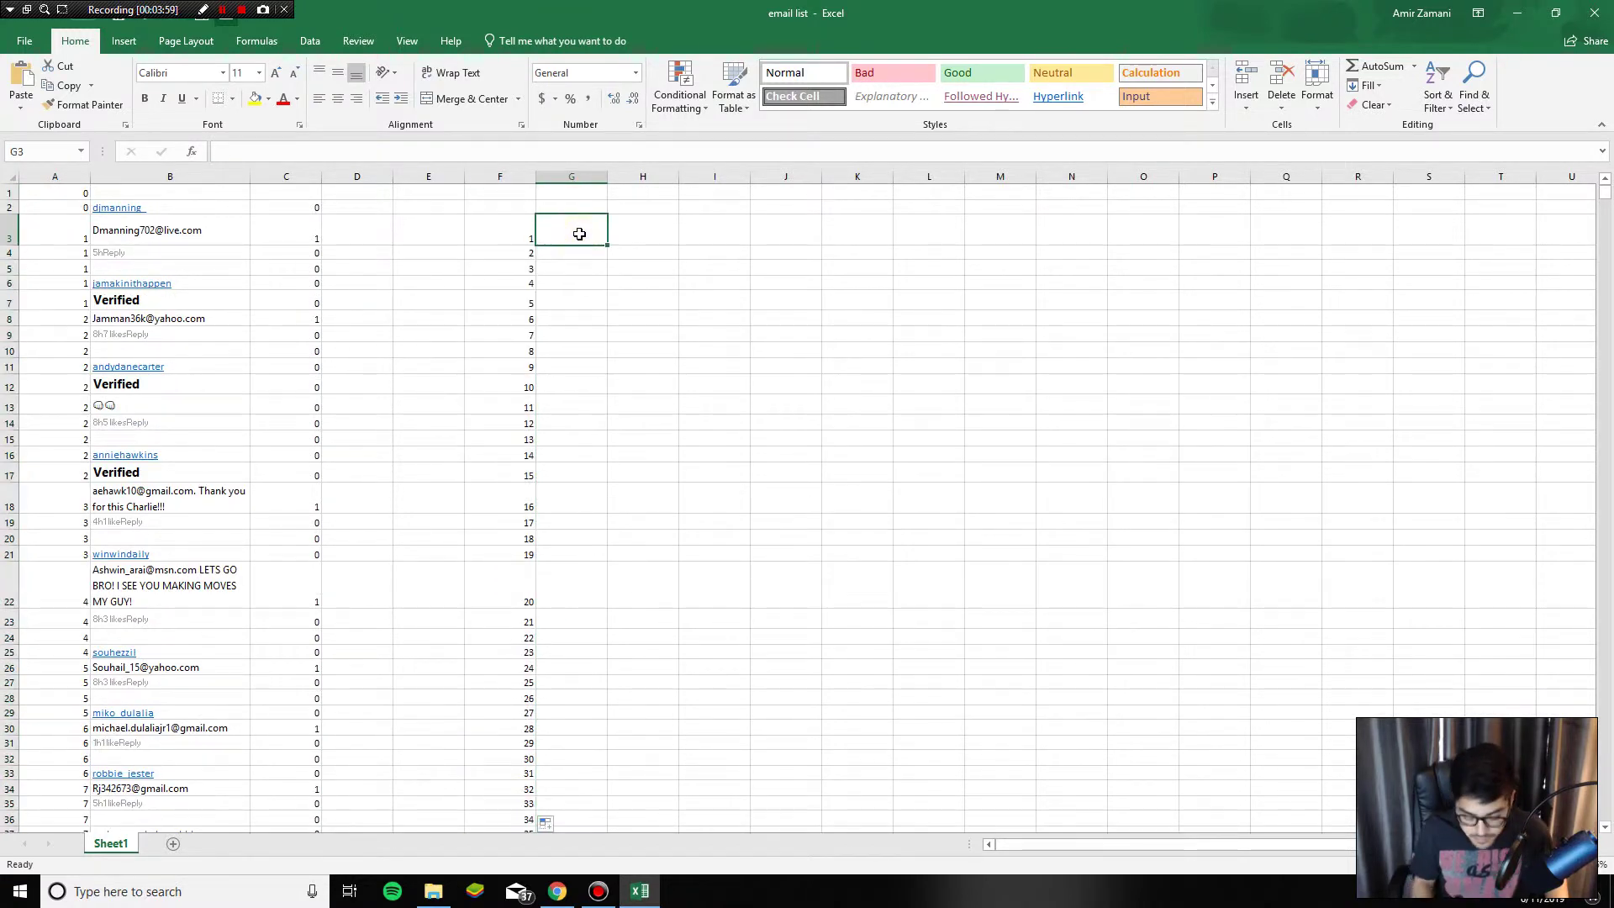
{"action": "type", "text": "=vlookup("}
{"action": "left_click", "coordinate": [513, 230]}
{"action": "type", "text": ","}
{"action": "left_click_drag", "start_coordinate": [76, 174], "coordinate": [278, 174]}
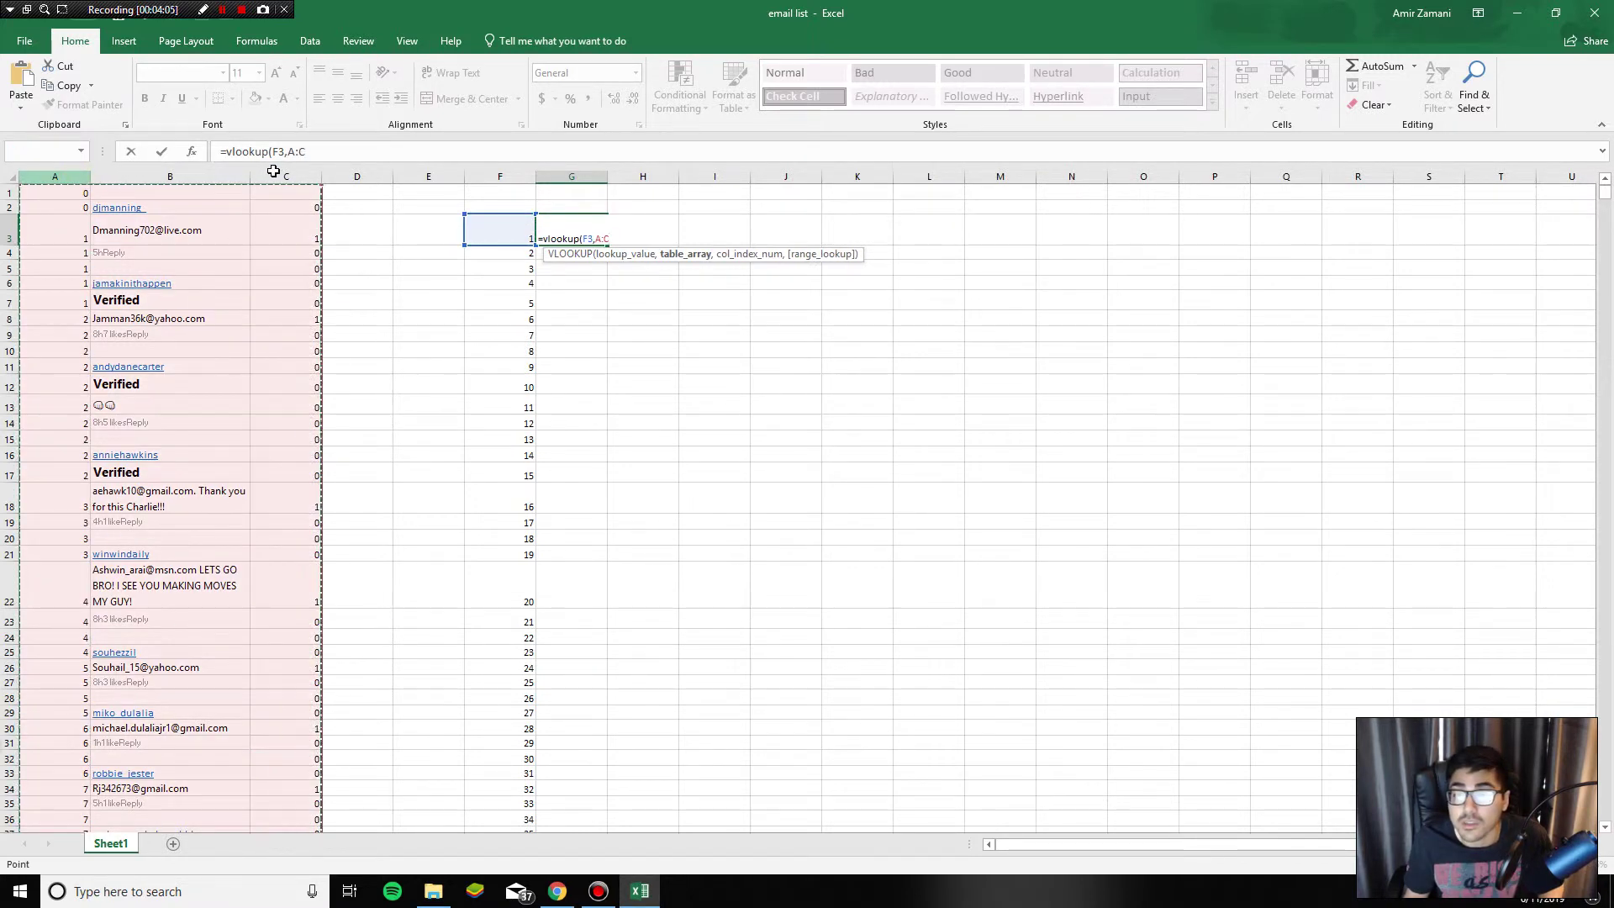
{"action": "left_click_drag", "start_coordinate": [57, 176], "coordinate": [169, 174]}
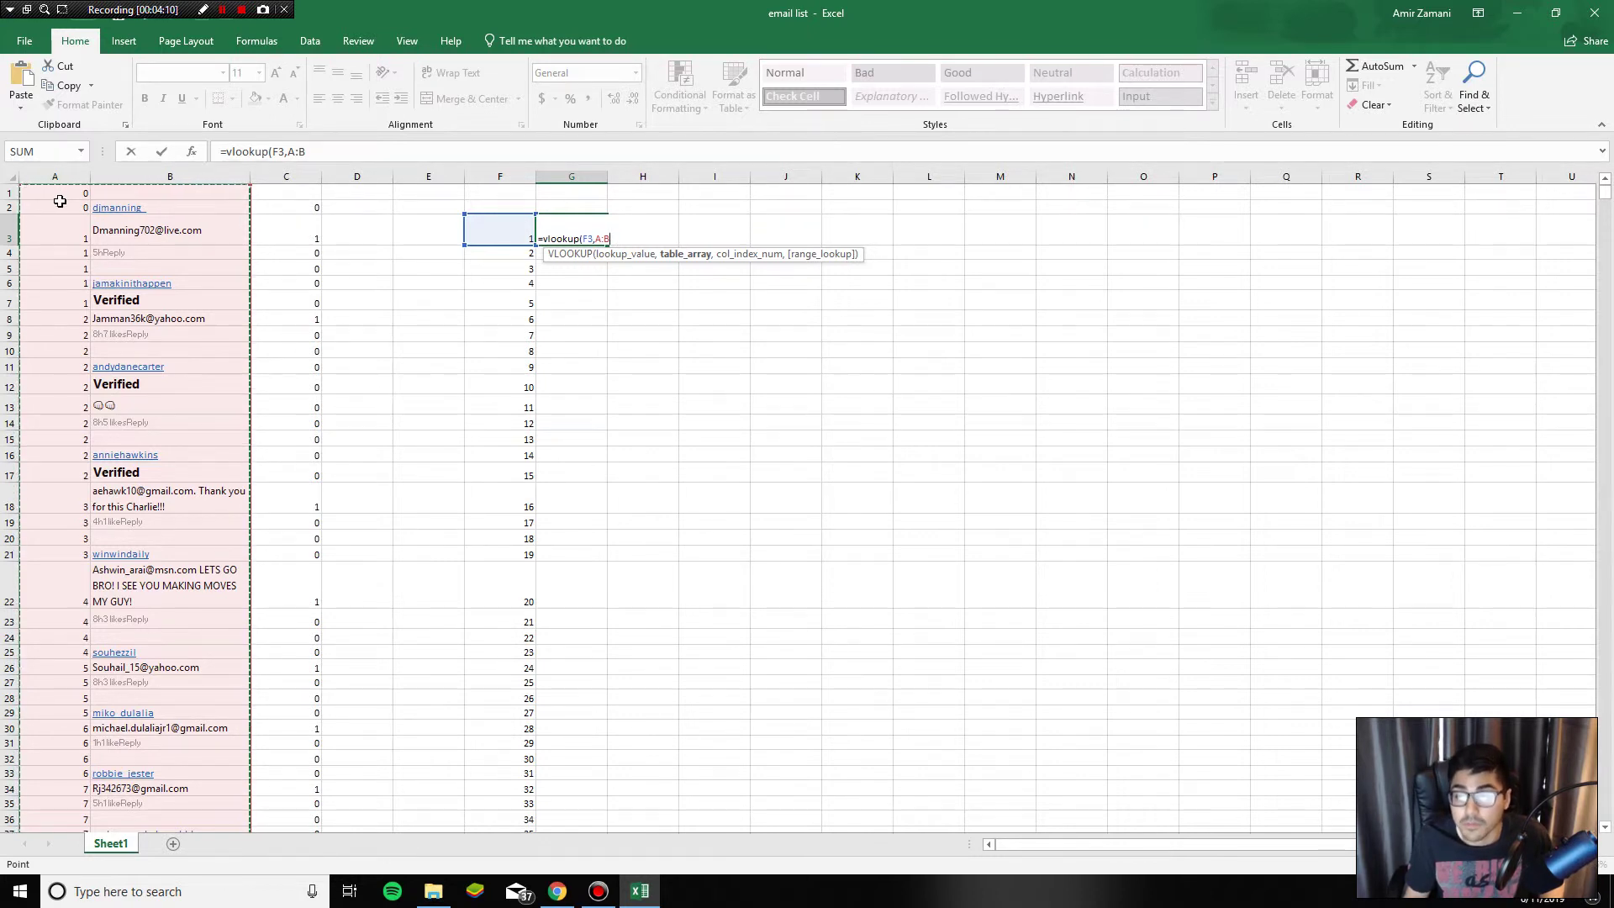
{"action": "type", "text": ",2"}
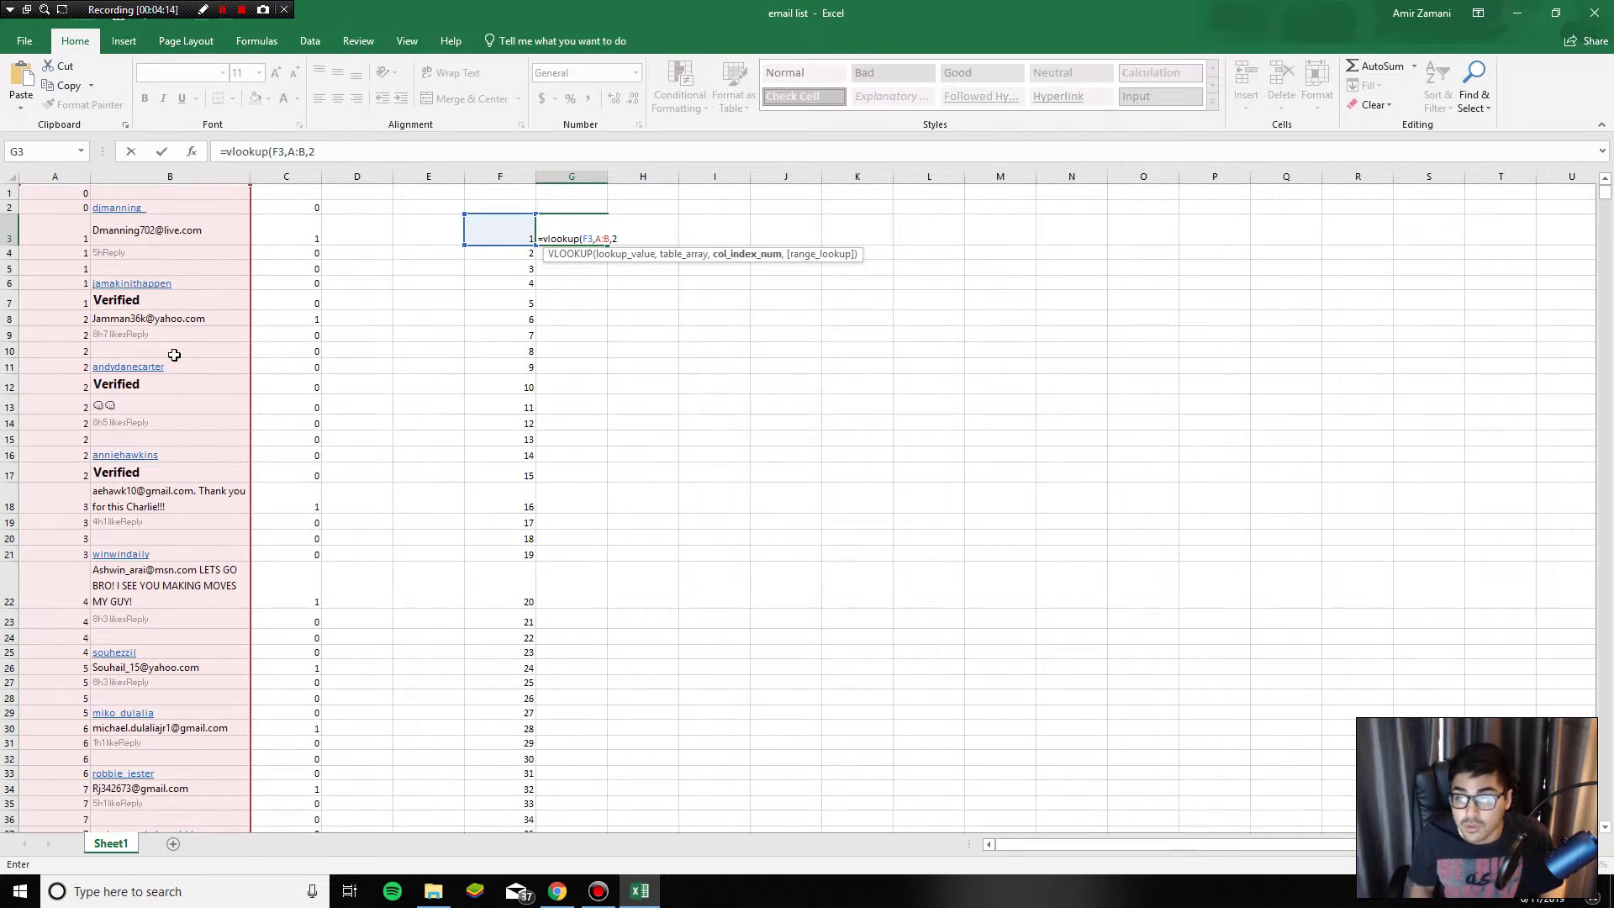
{"action": "type", "text": ",false)"}
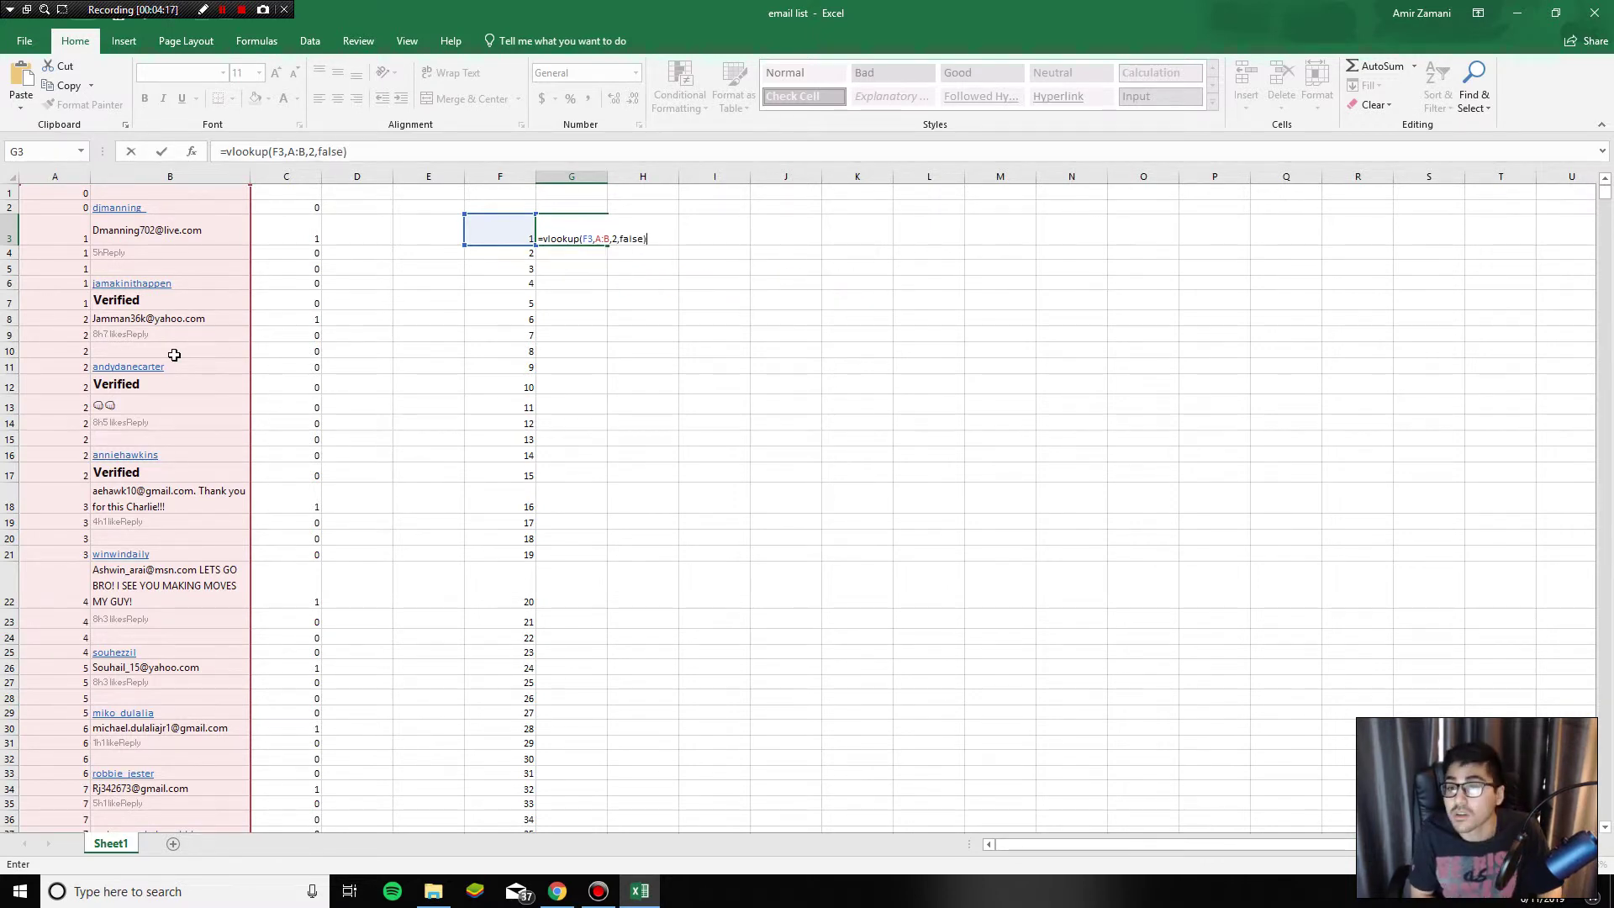
{"action": "key", "text": "ctrl+Return"}
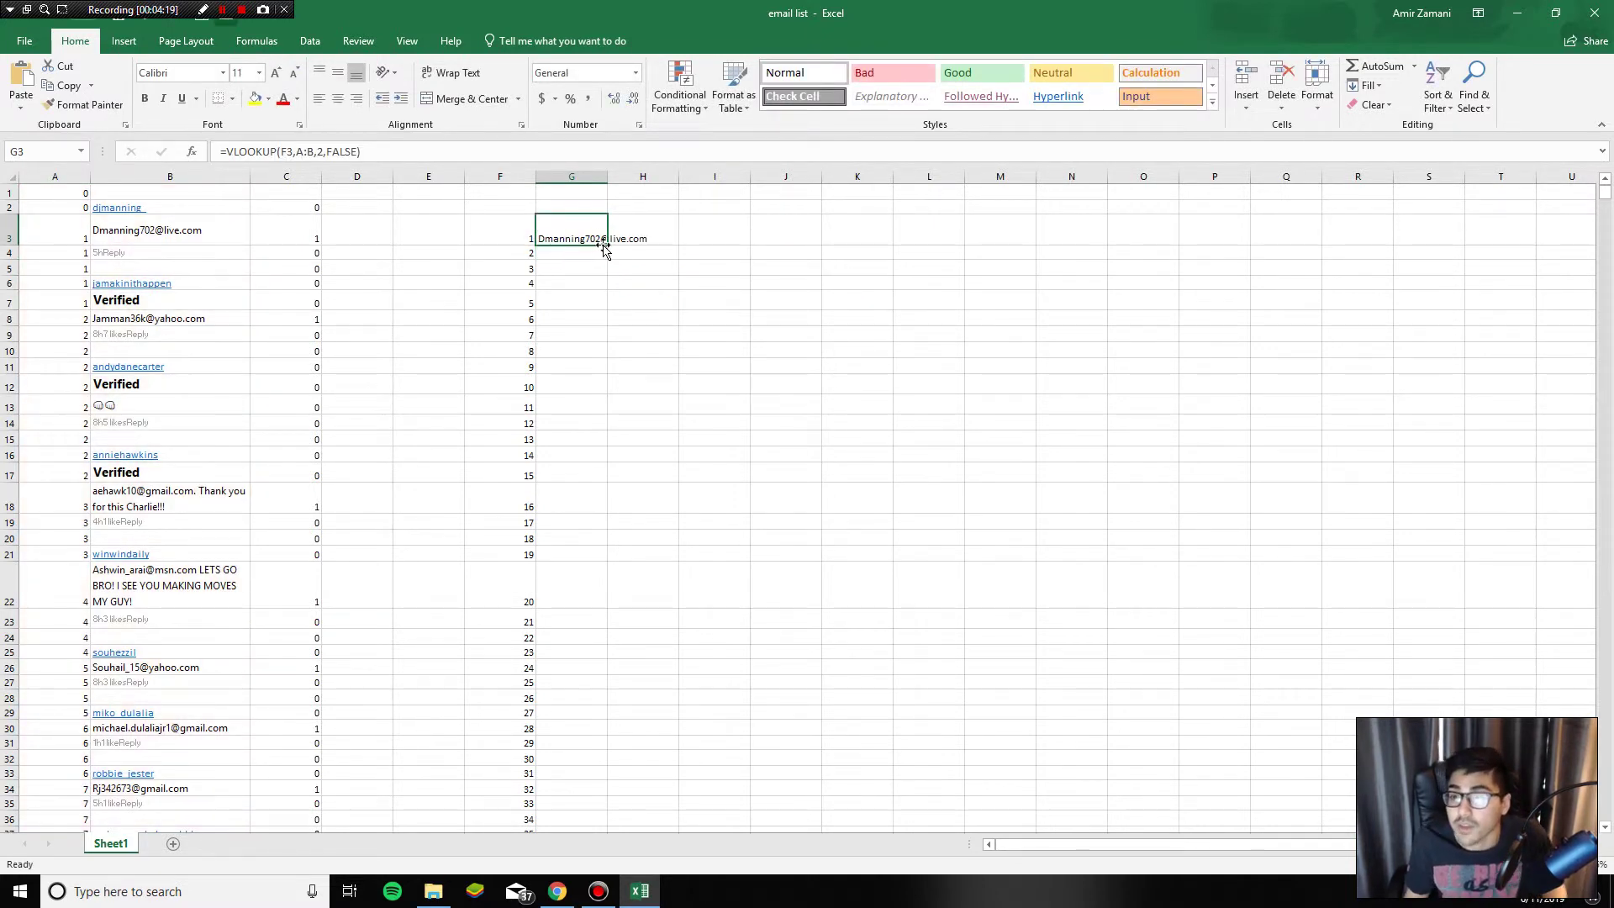
- Fill the G3 lookup formula down beside the column F numbers and autofit column G to its contents
{"action": "double_click", "coordinate": [607, 244]}
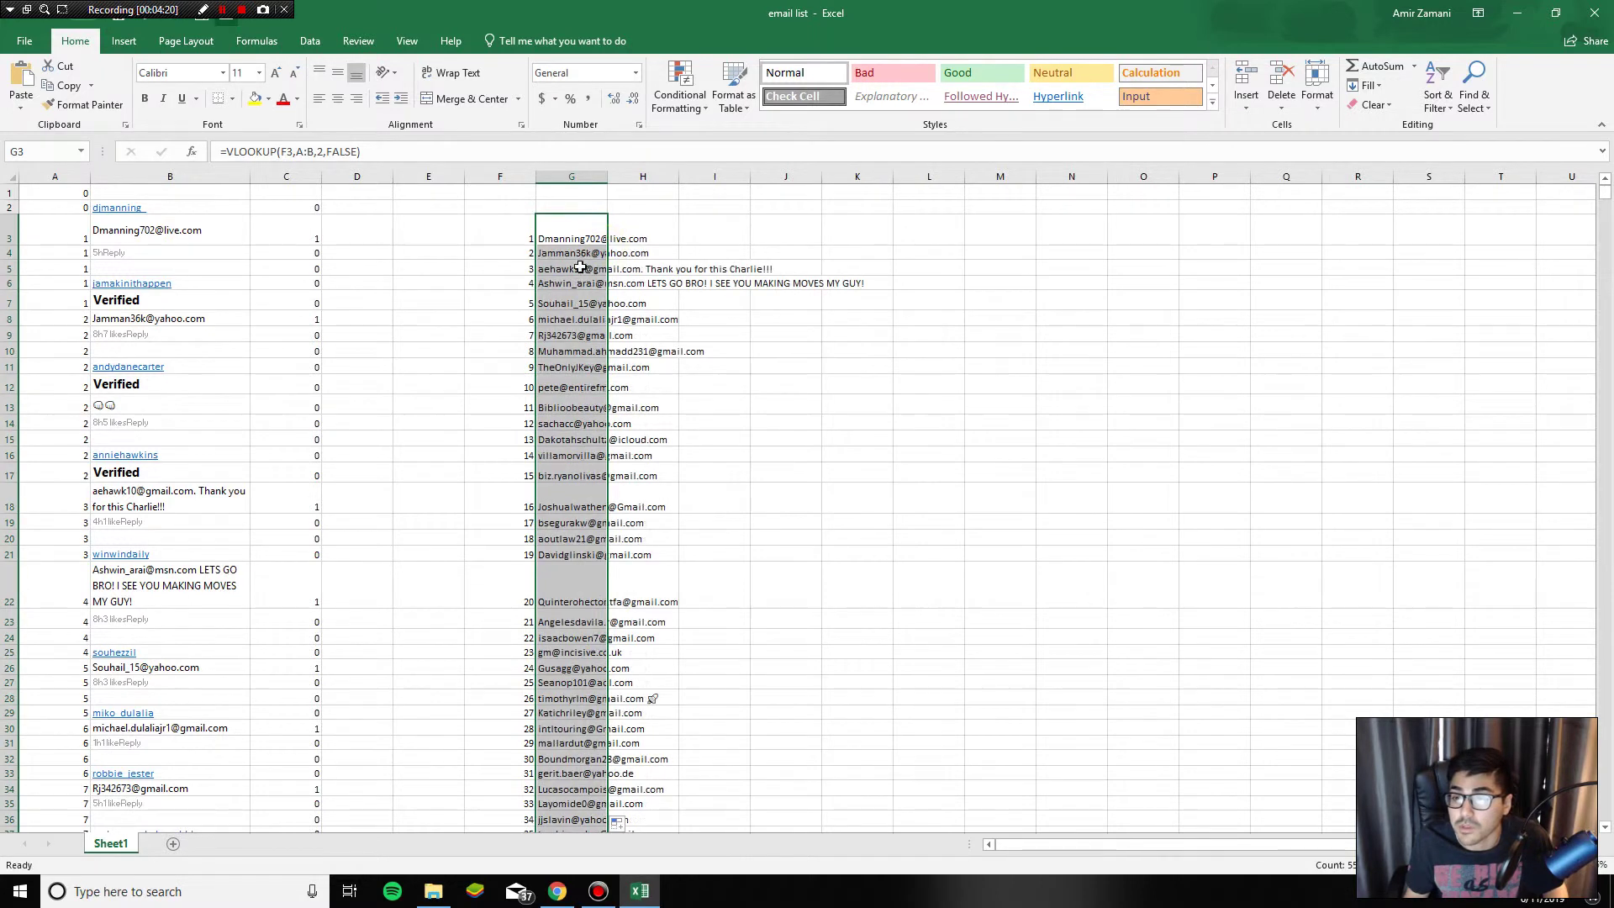
{"action": "double_click", "coordinate": [606, 177]}
{"action": "left_click", "coordinate": [617, 367]}
{"action": "left_click_drag", "start_coordinate": [615, 238], "coordinate": [622, 702]}
{"action": "left_click", "coordinate": [622, 550]}
{"action": "left_click", "coordinate": [624, 240]}
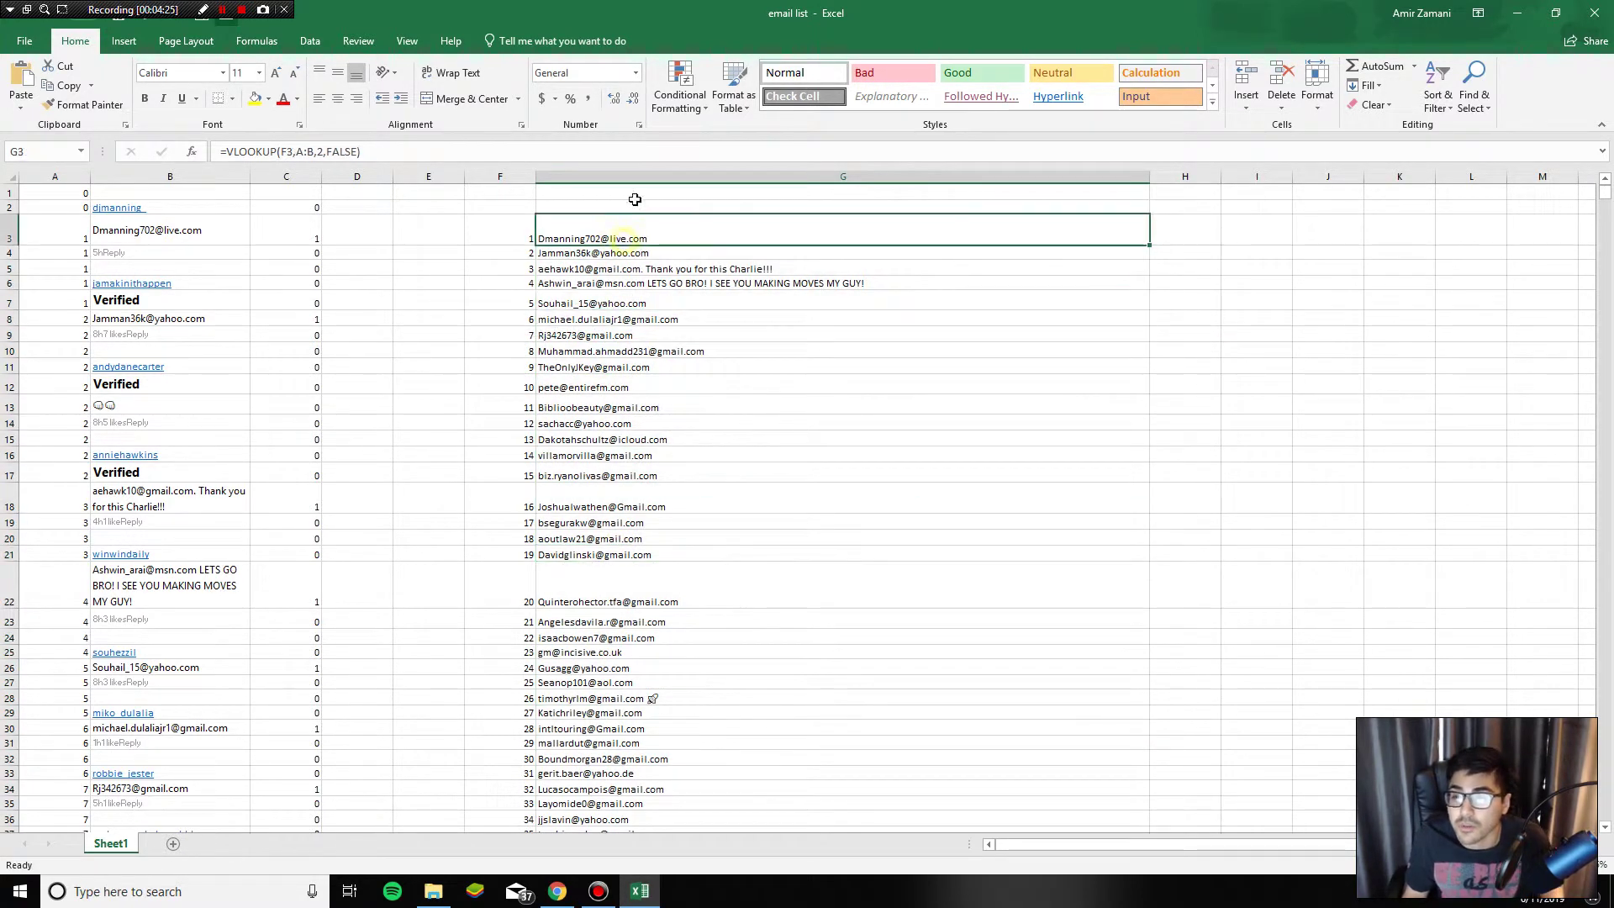
- Copy column G and paste it over itself as values, replacing the VLOOKUP formulas with static text
{"action": "left_click", "coordinate": [635, 177]}
{"action": "key", "text": "ctrl+c"}
{"action": "right_click", "coordinate": [641, 180]}
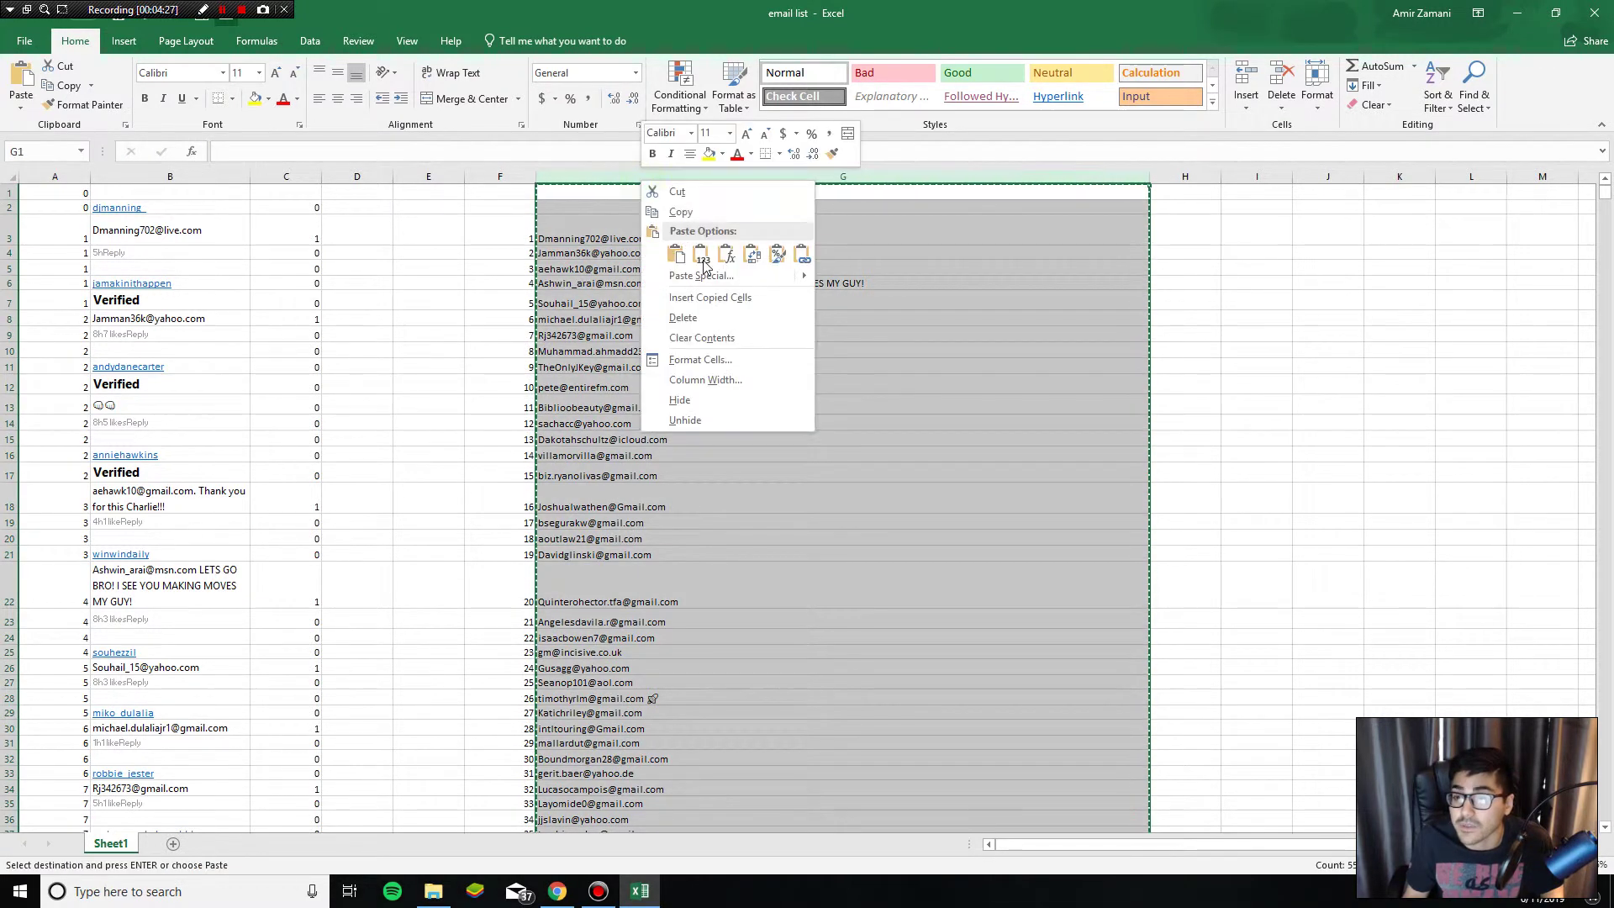
{"action": "left_click", "coordinate": [703, 257]}
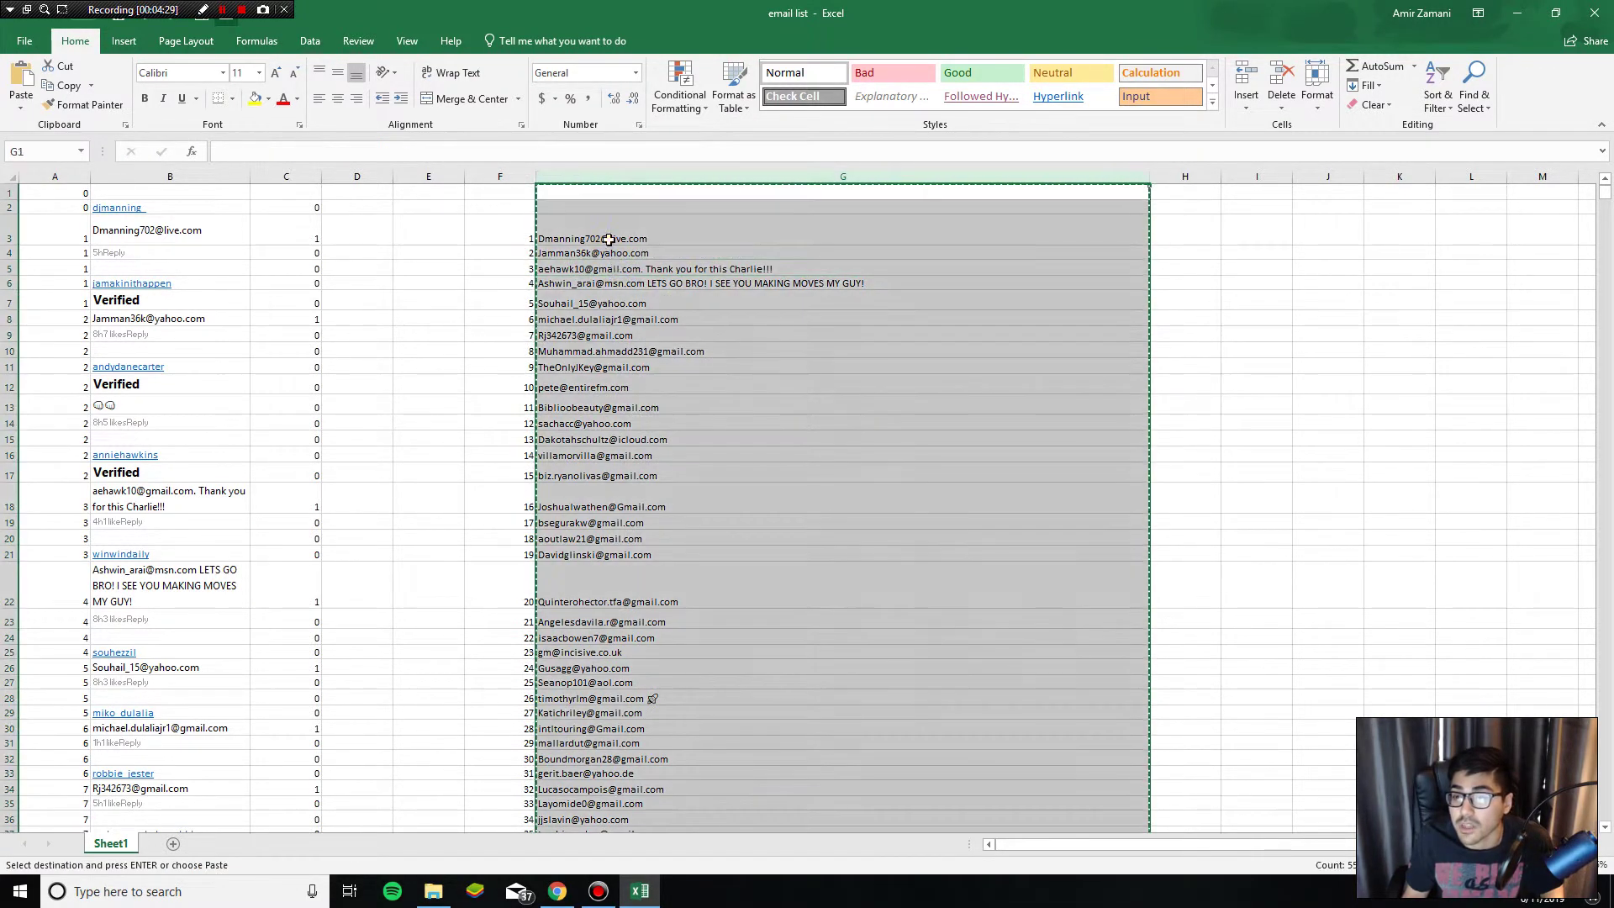
{"action": "left_click", "coordinate": [609, 240]}
{"action": "left_click", "coordinate": [697, 284]}
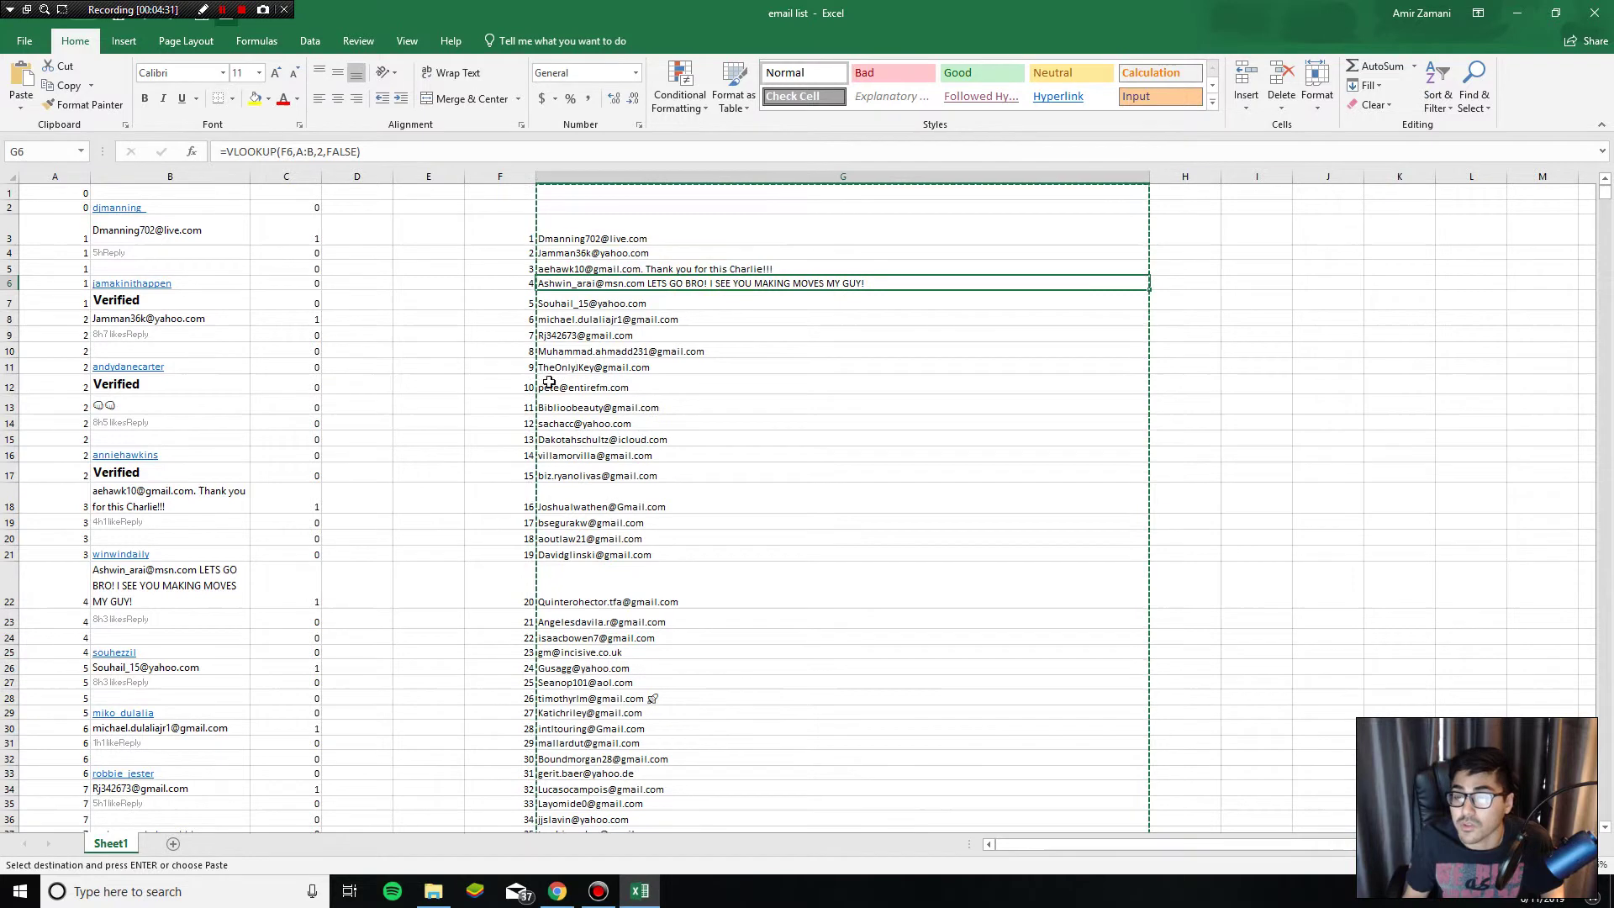
{"action": "left_click", "coordinate": [589, 232]}
{"action": "left_click", "coordinate": [596, 172]}
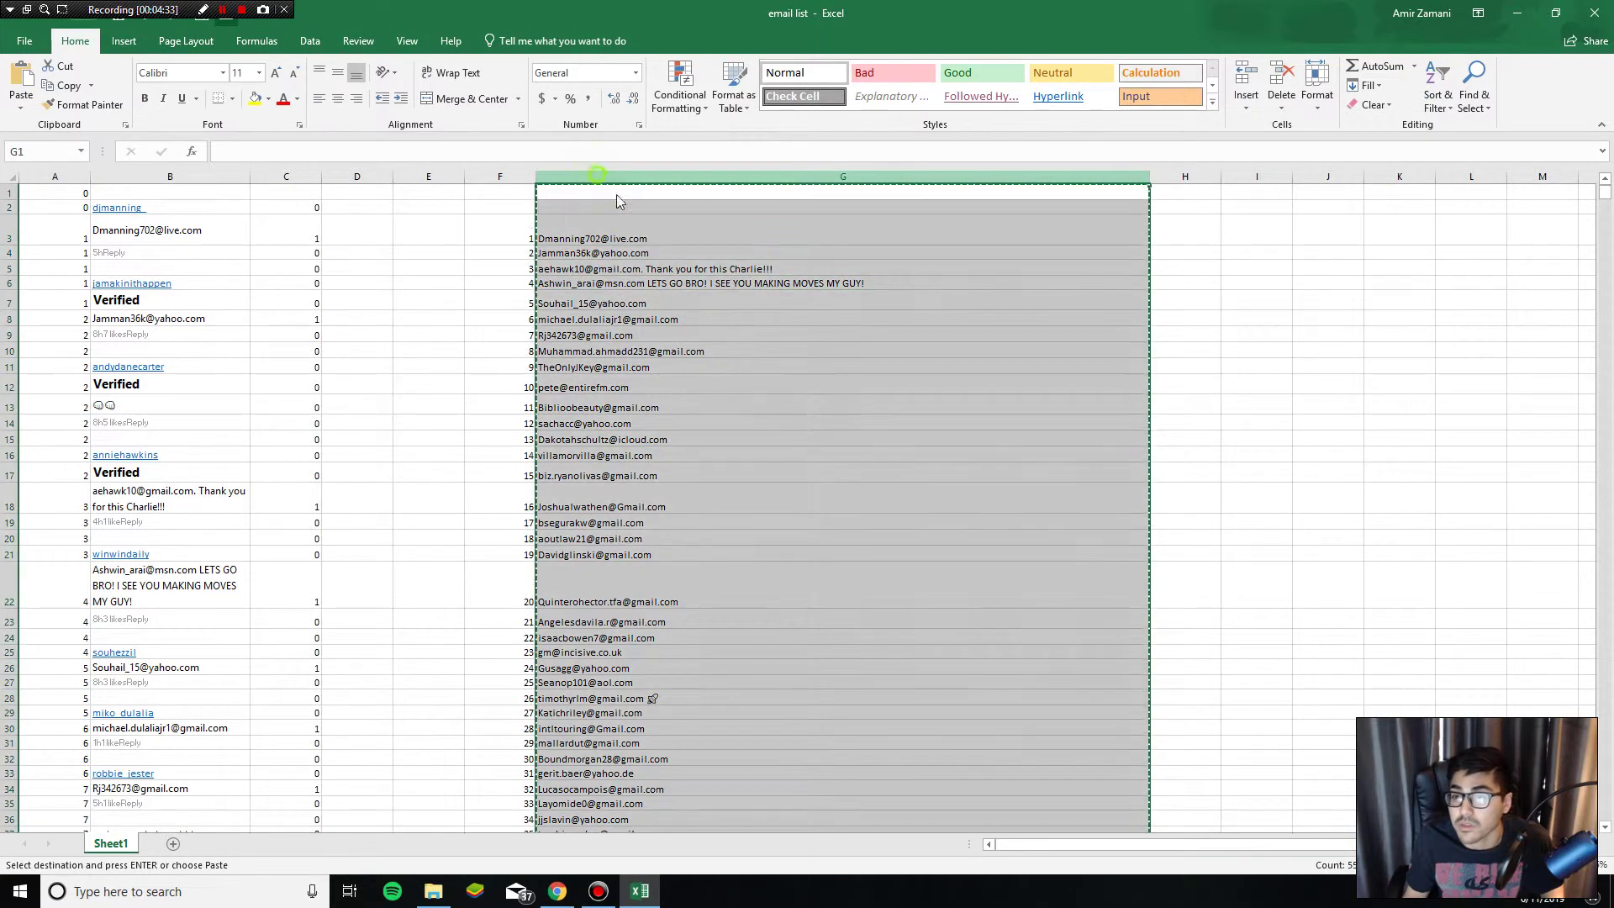
{"action": "right_click", "coordinate": [596, 172]}
{"action": "left_click", "coordinate": [689, 250]}
- Delete the extra comment text that follows the e-mail addresses in cells G6 and G5
{"action": "left_click_drag", "start_coordinate": [613, 151], "coordinate": [343, 168]}
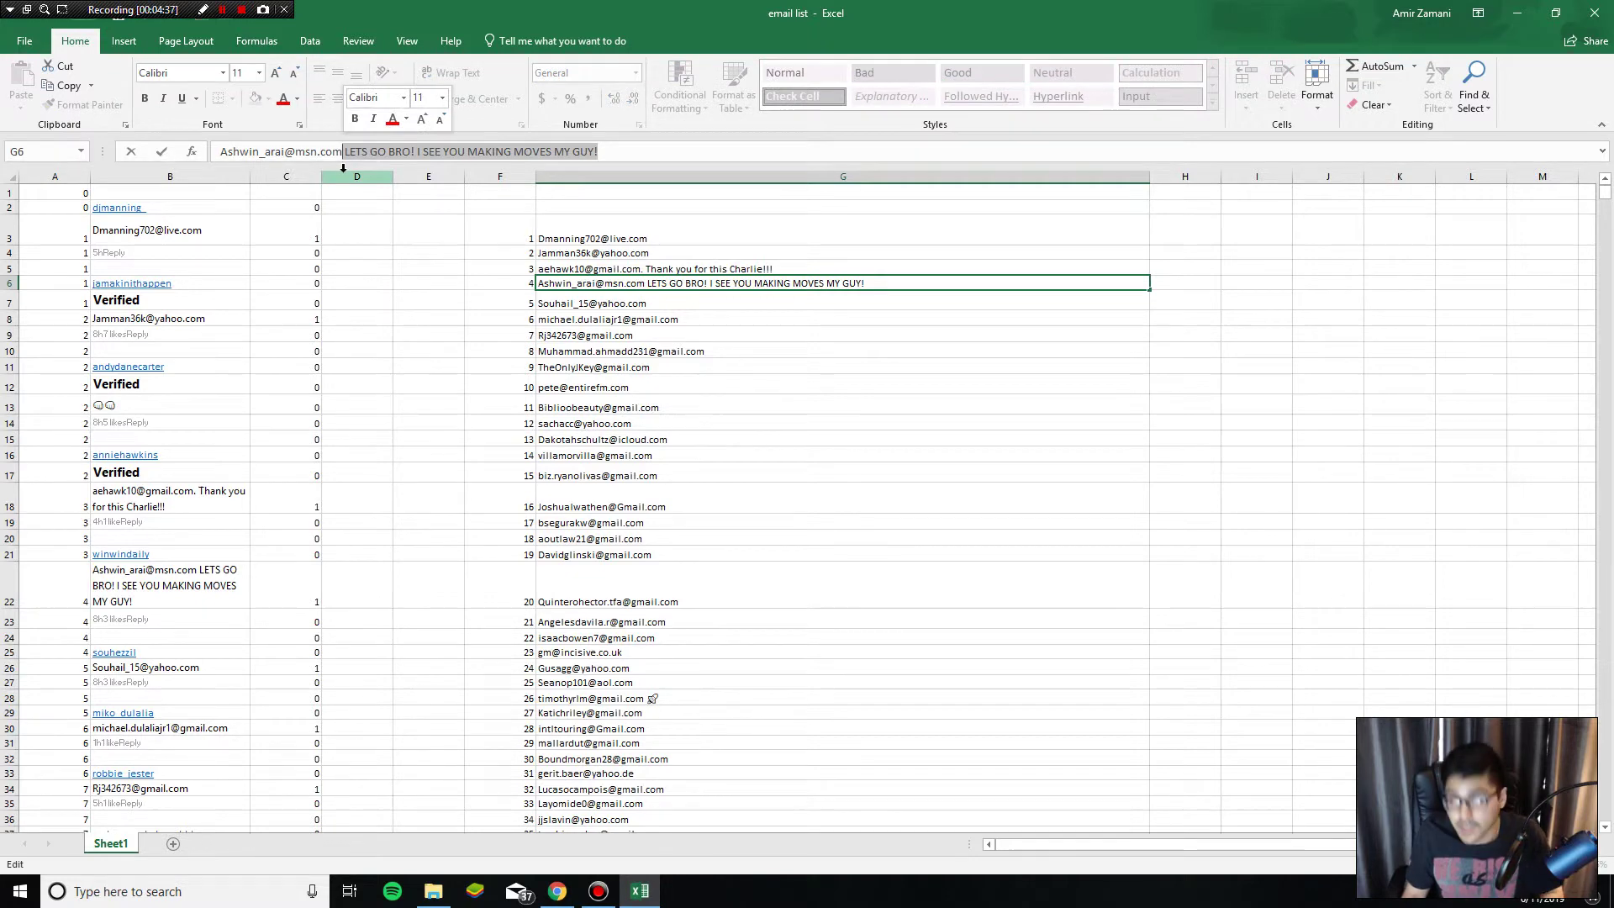
{"action": "key", "text": "BackSpace"}
{"action": "key", "text": "Return"}
{"action": "left_click", "coordinate": [670, 267]}
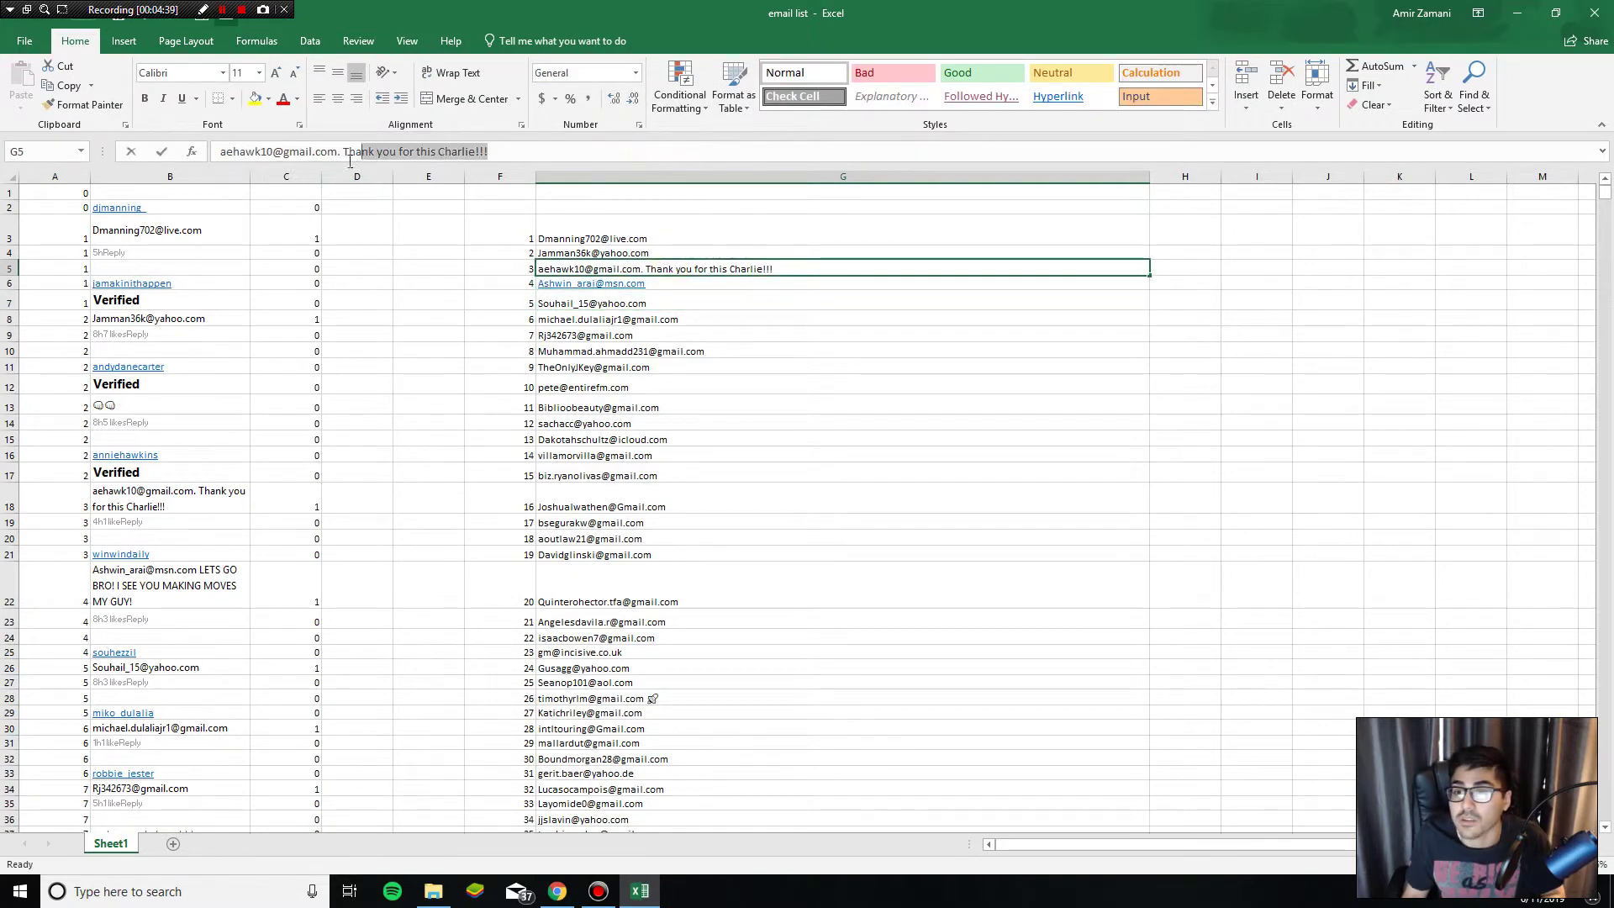
{"action": "key", "text": "BackSpace"}
{"action": "key", "text": "Return"}
- Delete the emoji after the e-mail address in cell G28 by hand and undo that deletion
{"action": "left_click", "coordinate": [726, 351]}
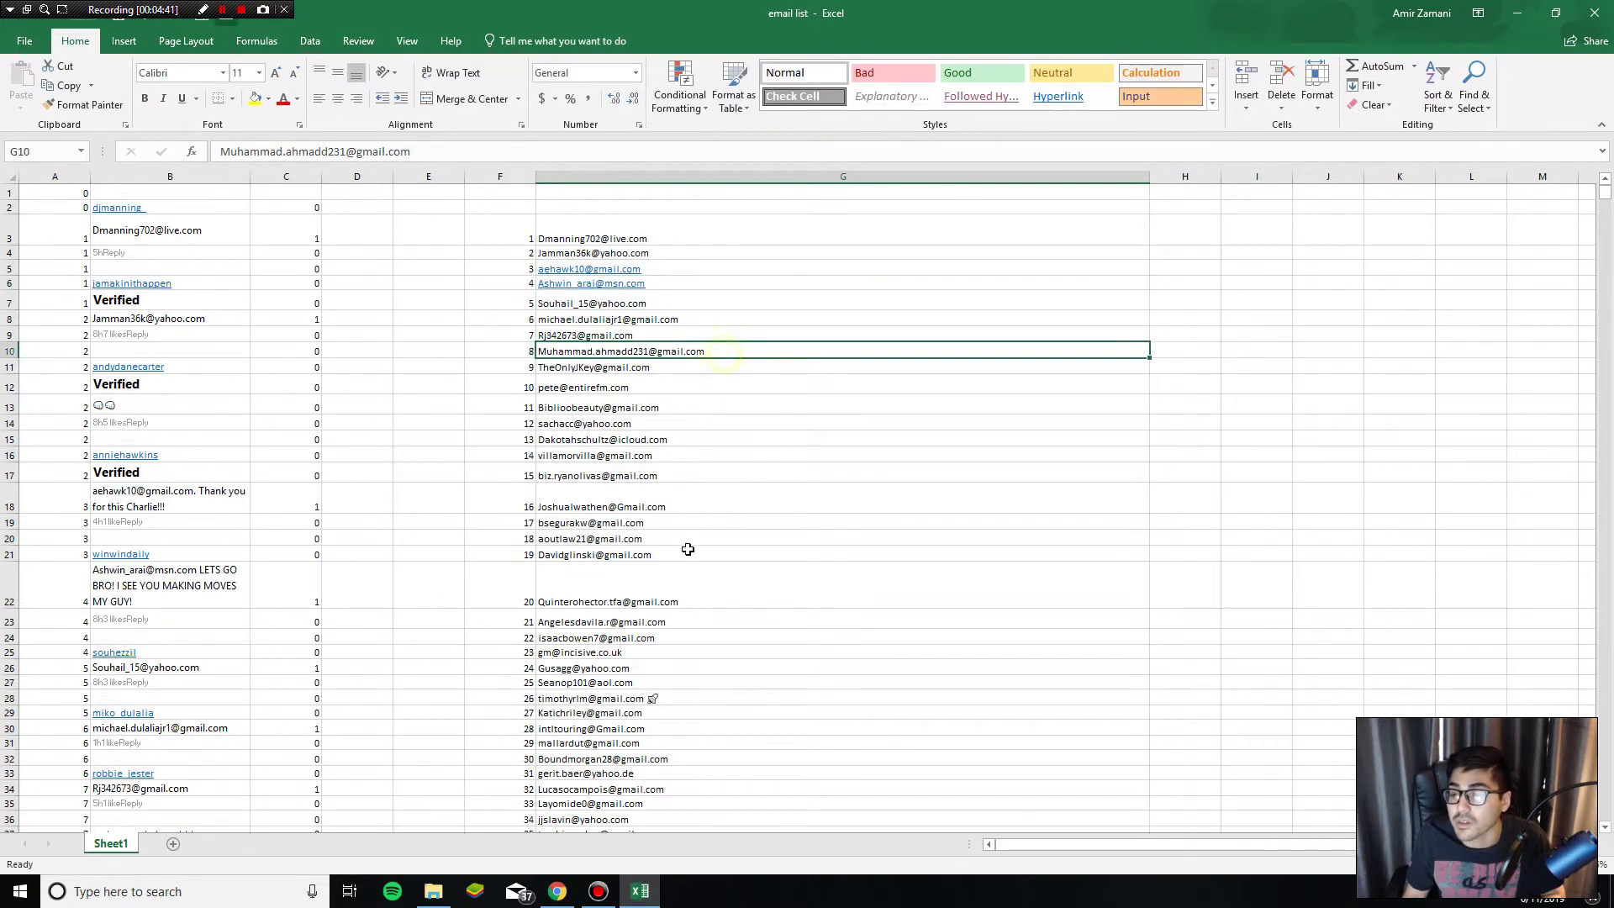
{"action": "scroll", "coordinate": [692, 556], "scroll_direction": "down", "scroll_amount": 3}
{"action": "left_click", "coordinate": [678, 540]}
{"action": "left_click", "coordinate": [412, 157]}
{"action": "key", "text": "BackSpace"}
{"action": "left_click", "coordinate": [735, 545]}
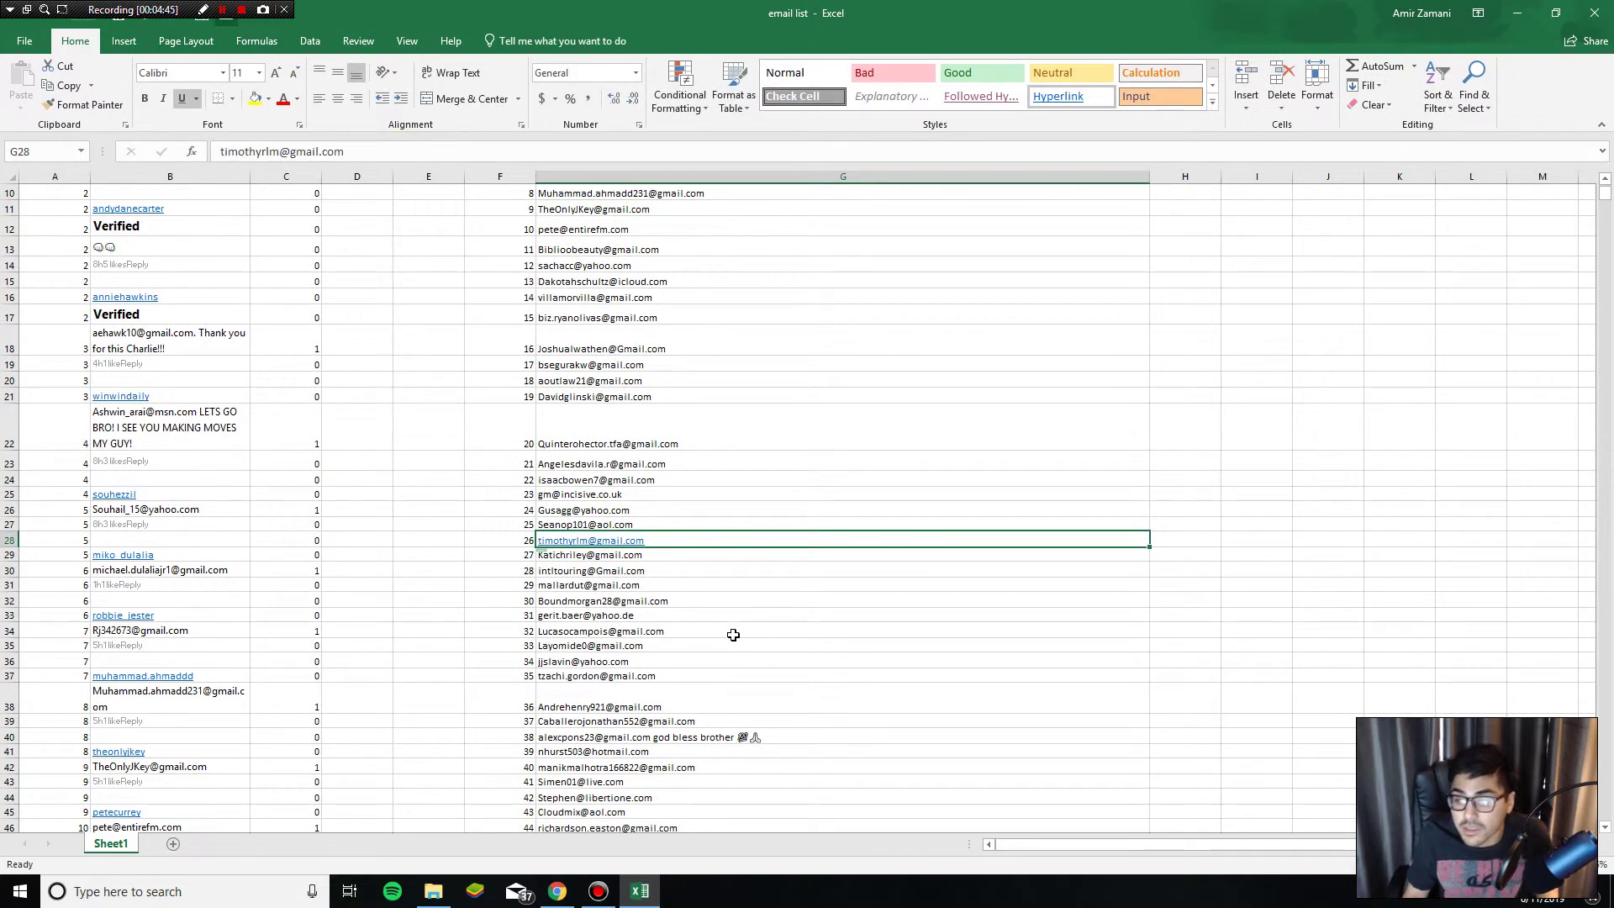
{"action": "key", "text": "ctrl+z"}
{"action": "key", "text": "ctrl+z"}
{"action": "key", "text": "ctrl+z"}
- Replace all occurrences of the emoji after the G28 address with nothing
{"action": "scroll", "coordinate": [658, 563], "scroll_direction": "down", "scroll_amount": 11}
{"action": "scroll", "coordinate": [658, 544], "scroll_direction": "up", "scroll_amount": 14}
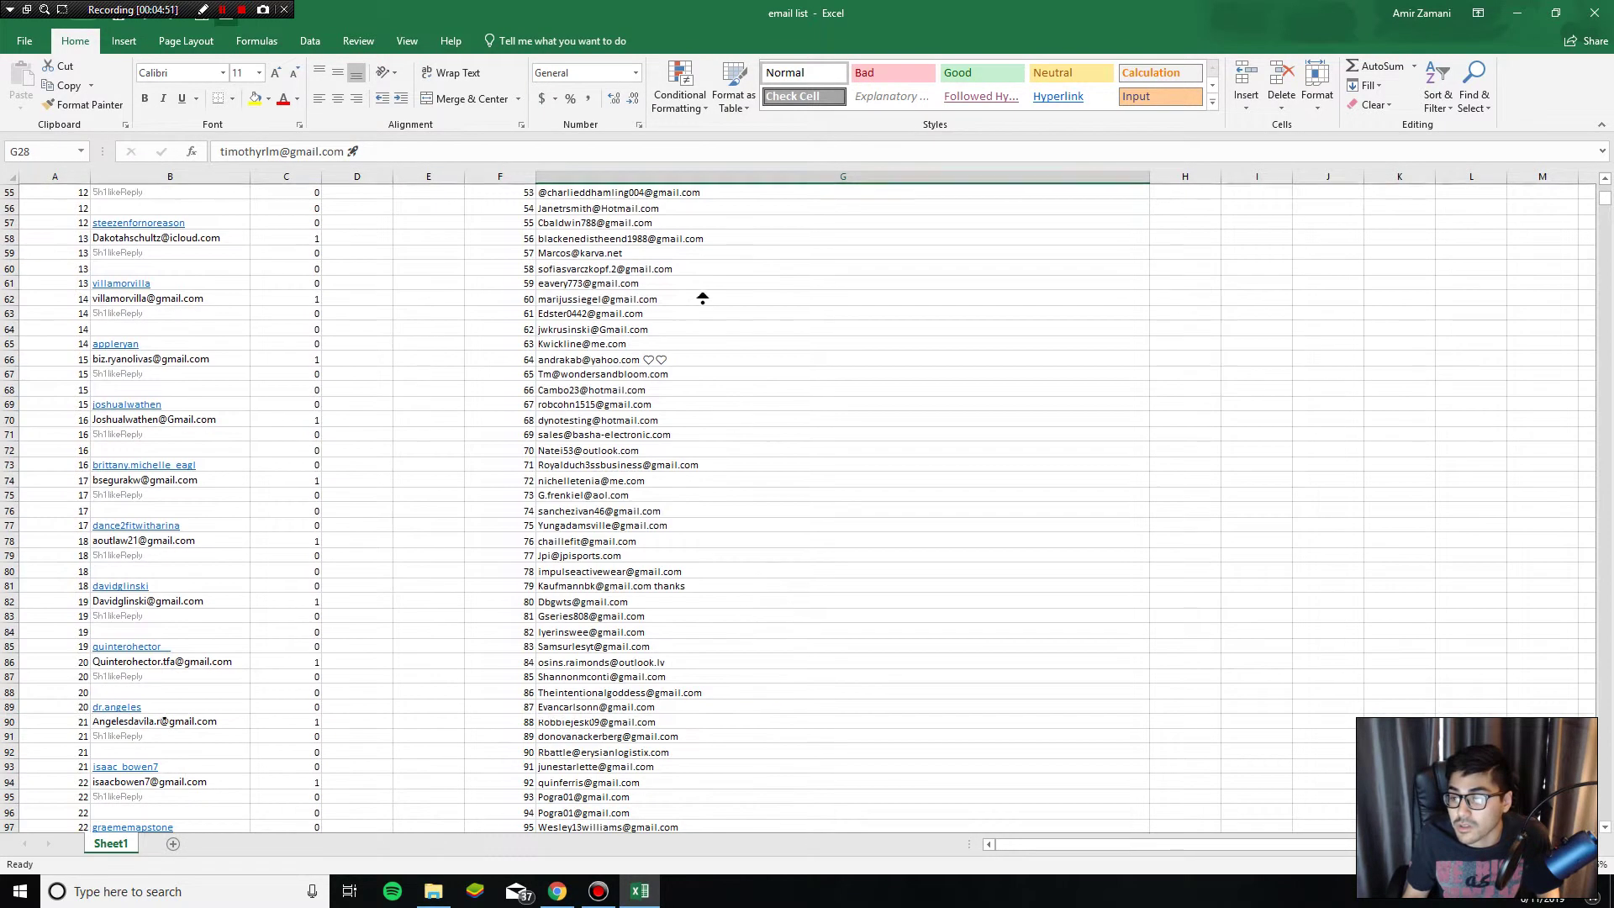
{"action": "left_click", "coordinate": [344, 159]}
{"action": "left_click", "coordinate": [686, 235]}
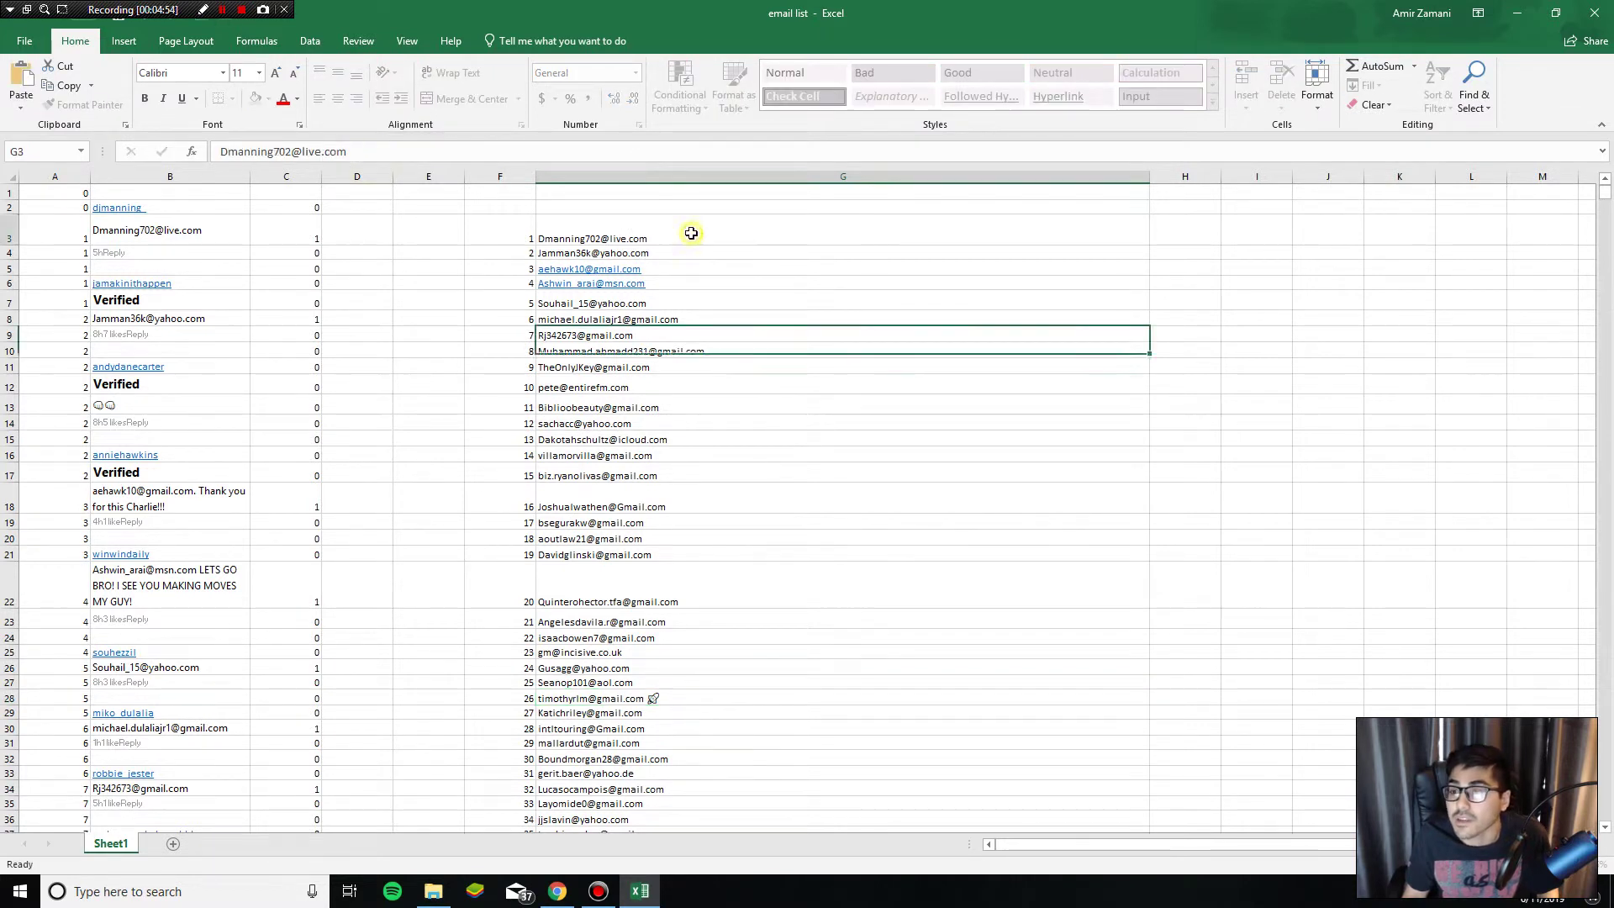
{"action": "key", "text": "ctrl+f"}
{"action": "left_click", "coordinate": [131, 506]}
{"action": "type", "text": "✍"}
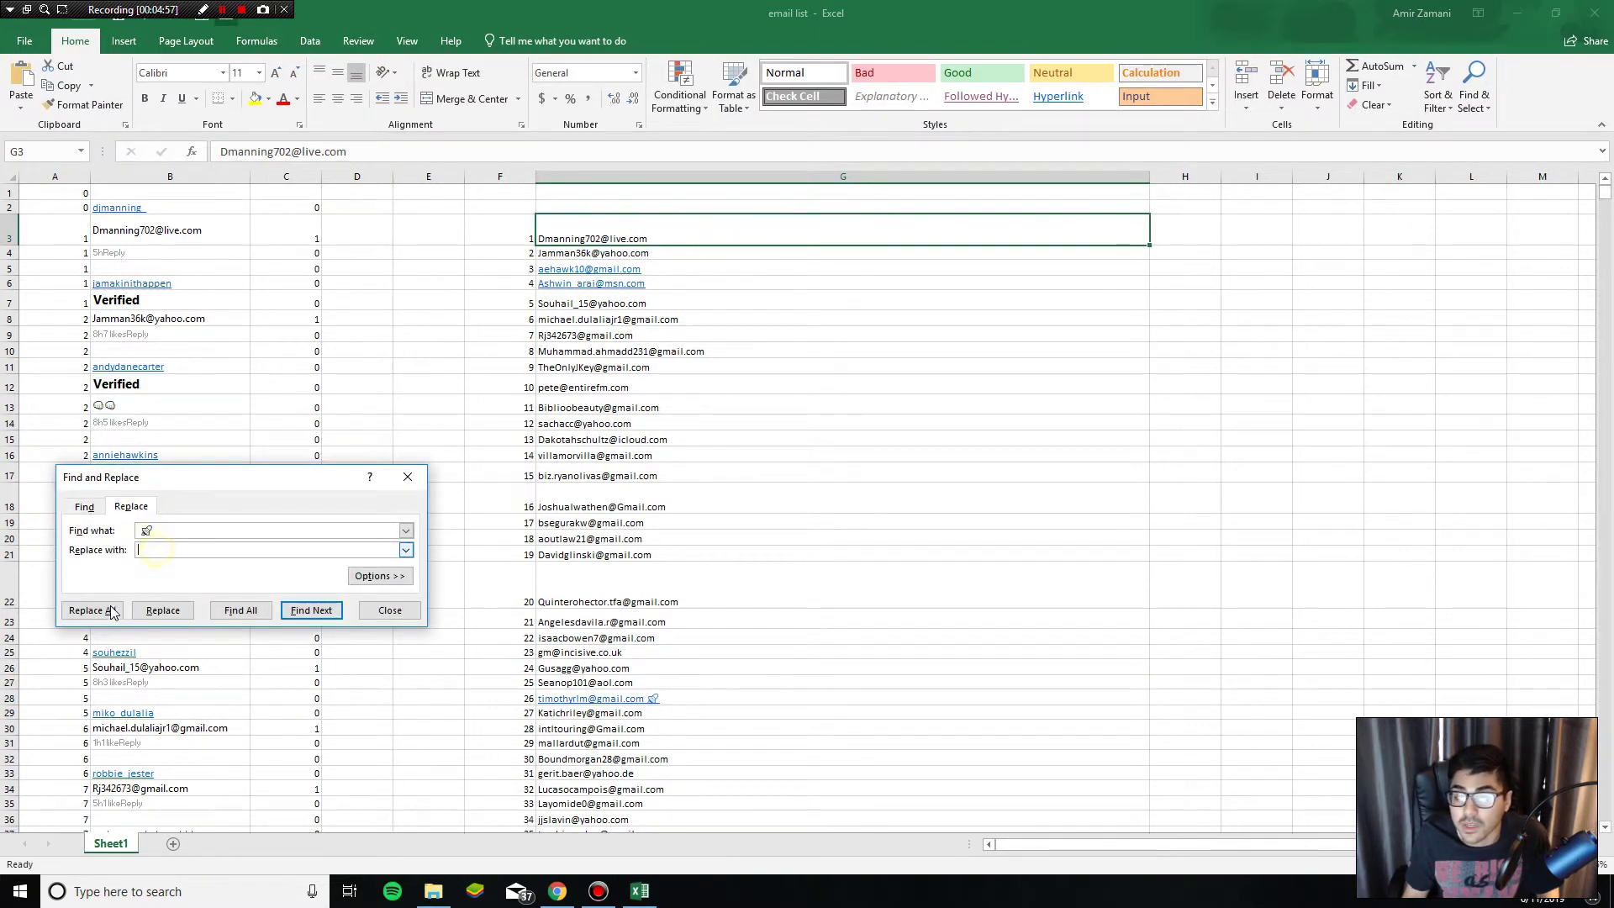
{"action": "left_click", "coordinate": [95, 620]}
{"action": "key", "text": "Return"}
- Copy the last emoji in cell G40 and replace all its occurrences with nothing
{"action": "left_click", "coordinate": [762, 439]}
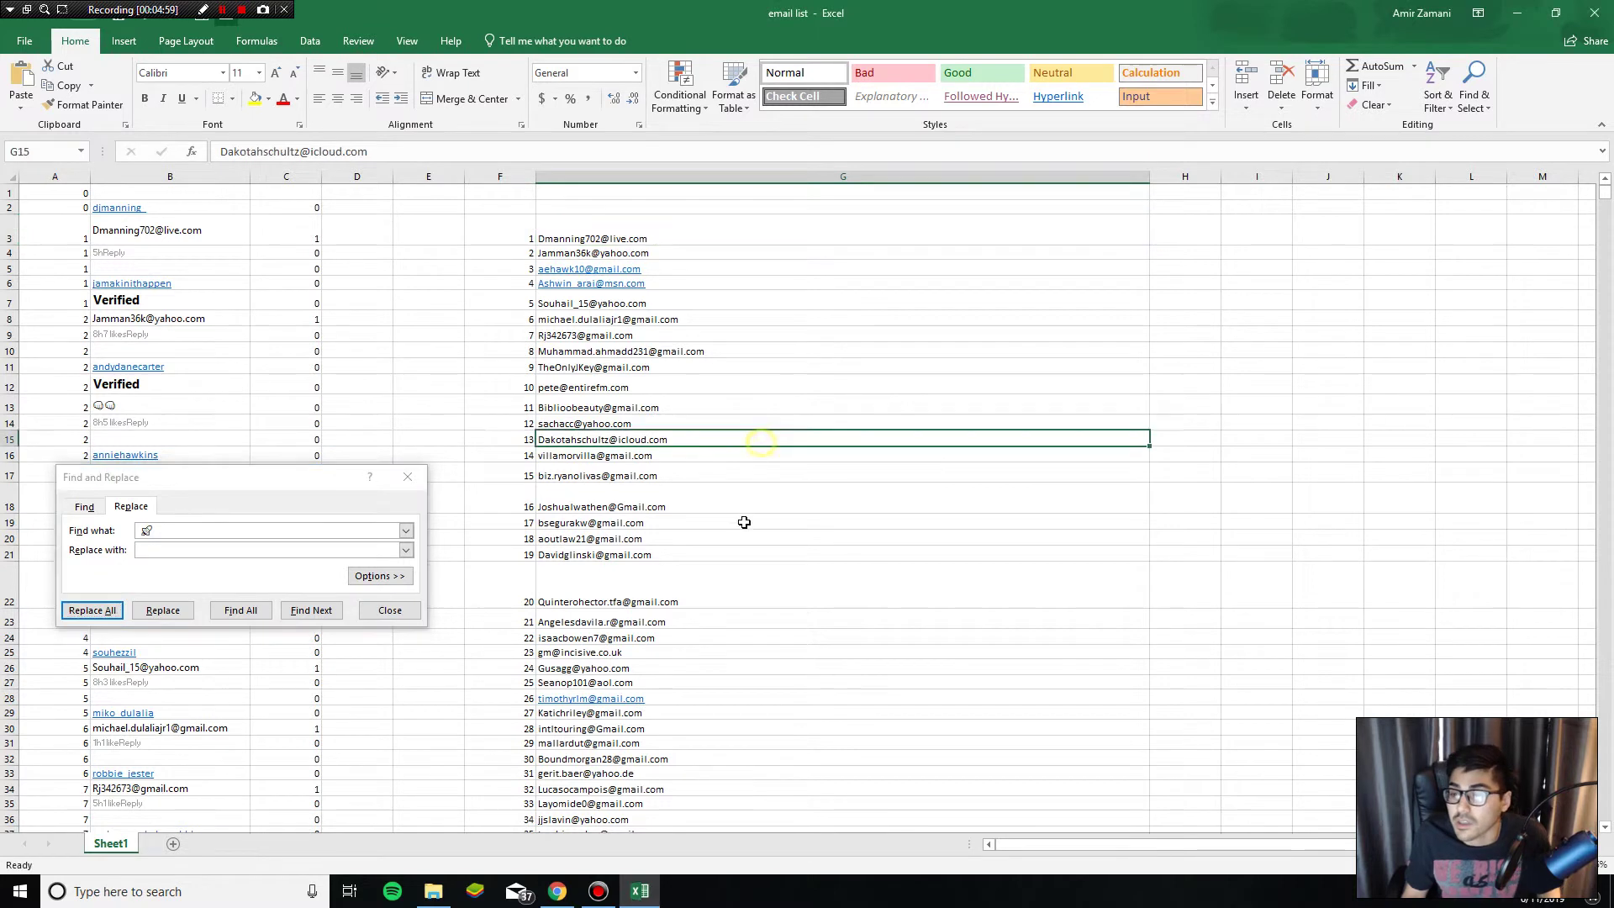
{"action": "scroll", "coordinate": [749, 515], "scroll_direction": "down", "scroll_amount": 6}
{"action": "left_click", "coordinate": [756, 565]}
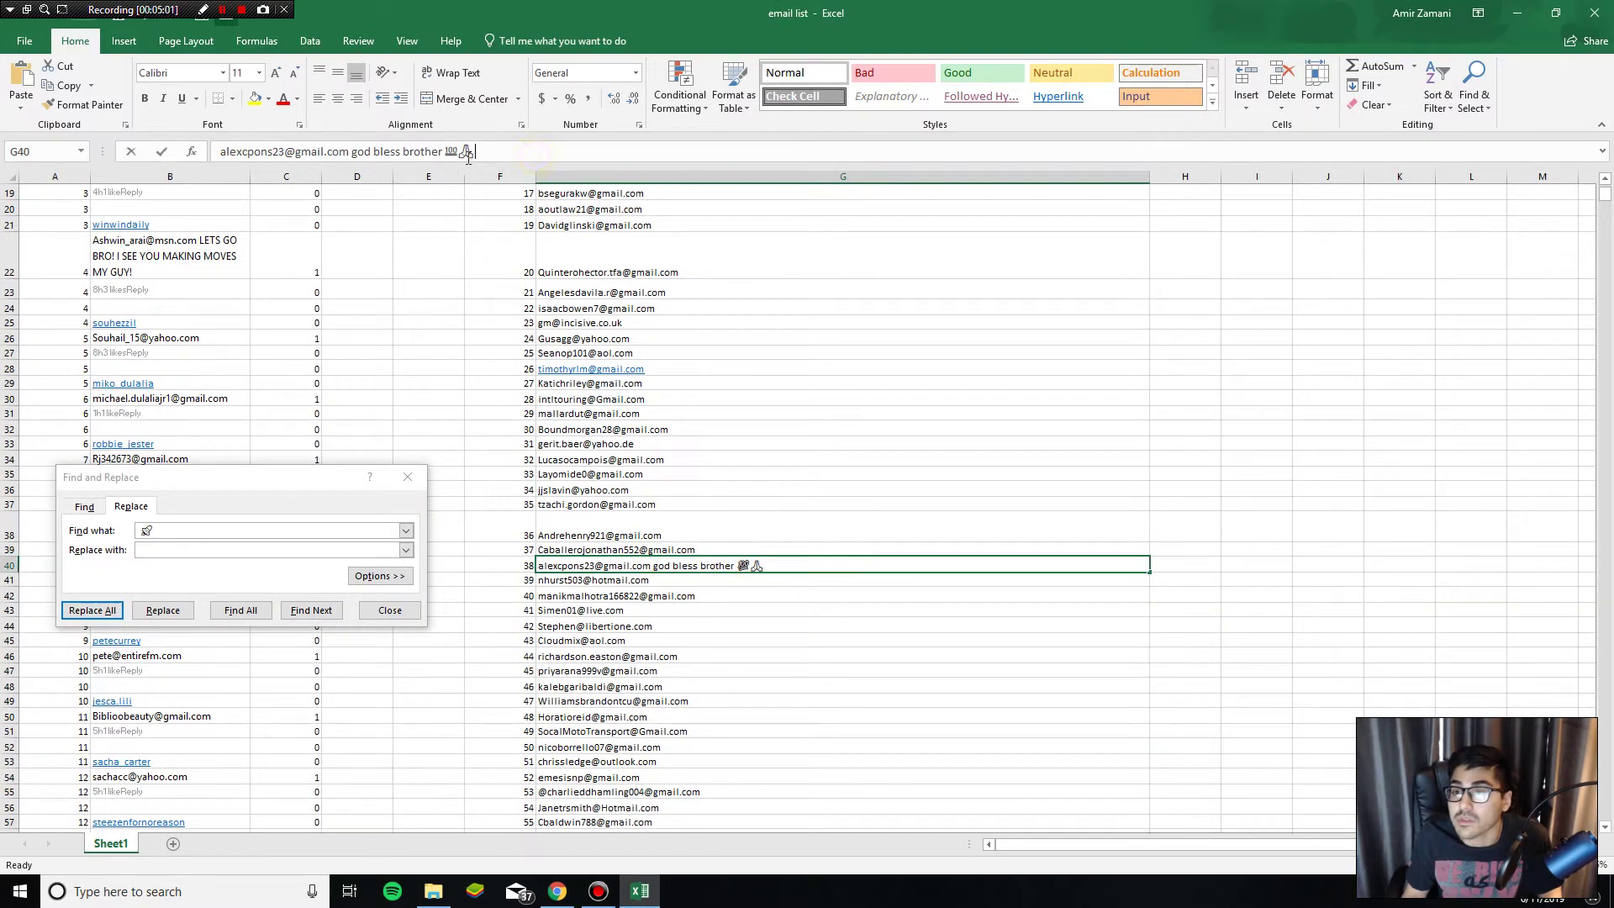
{"action": "key", "text": "ctrl+c"}
{"action": "left_click_drag", "start_coordinate": [195, 529], "coordinate": [116, 557]}
{"action": "key", "text": "ctrl+v"}
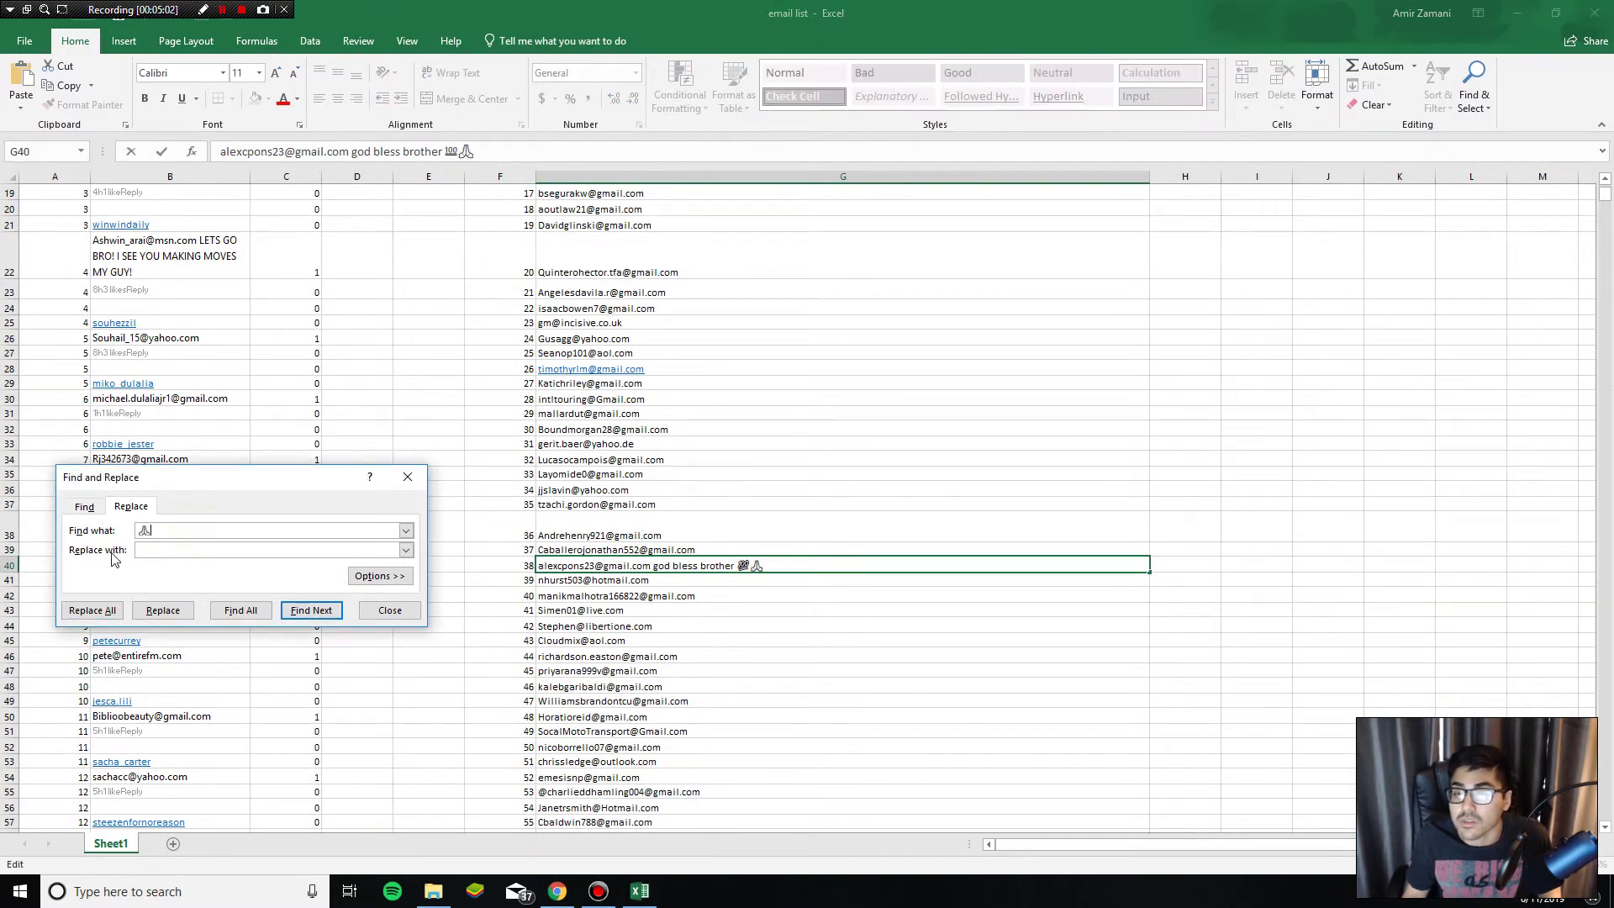
{"action": "left_click", "coordinate": [92, 610]}
{"action": "key", "text": "Return"}
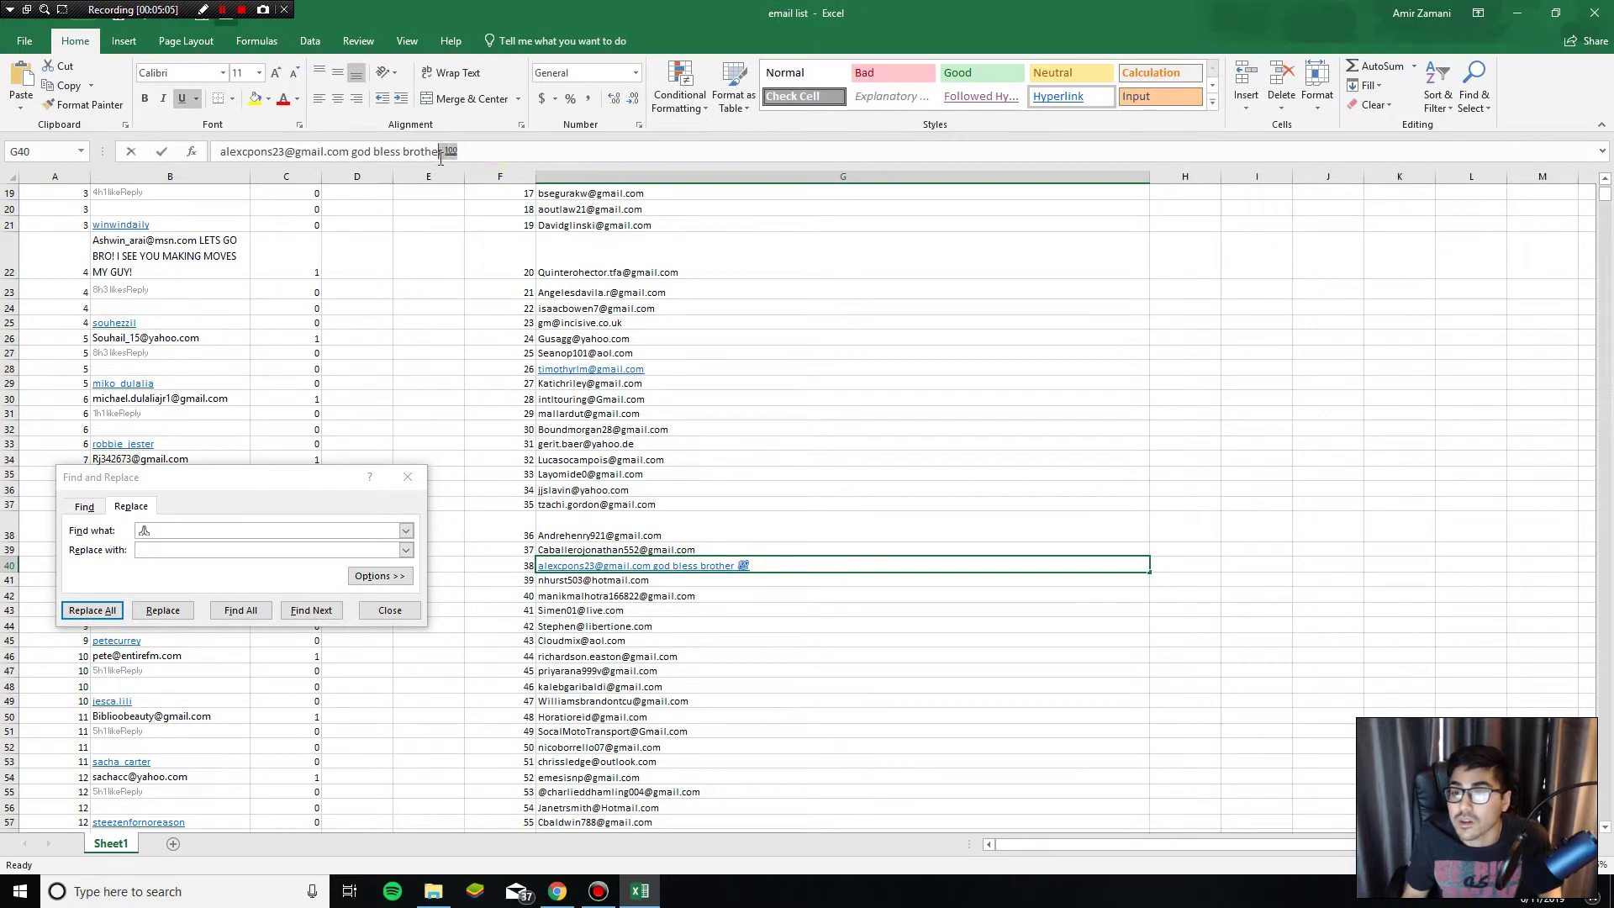
- Replace all occurrences of the remaining emoji after "god bless brother" in G40 with nothing
{"action": "left_click", "coordinate": [439, 153]}
{"action": "left_click_drag", "start_coordinate": [192, 528], "coordinate": [122, 551]}
{"action": "key", "text": "ctrl+v"}
{"action": "left_click", "coordinate": [99, 609]}
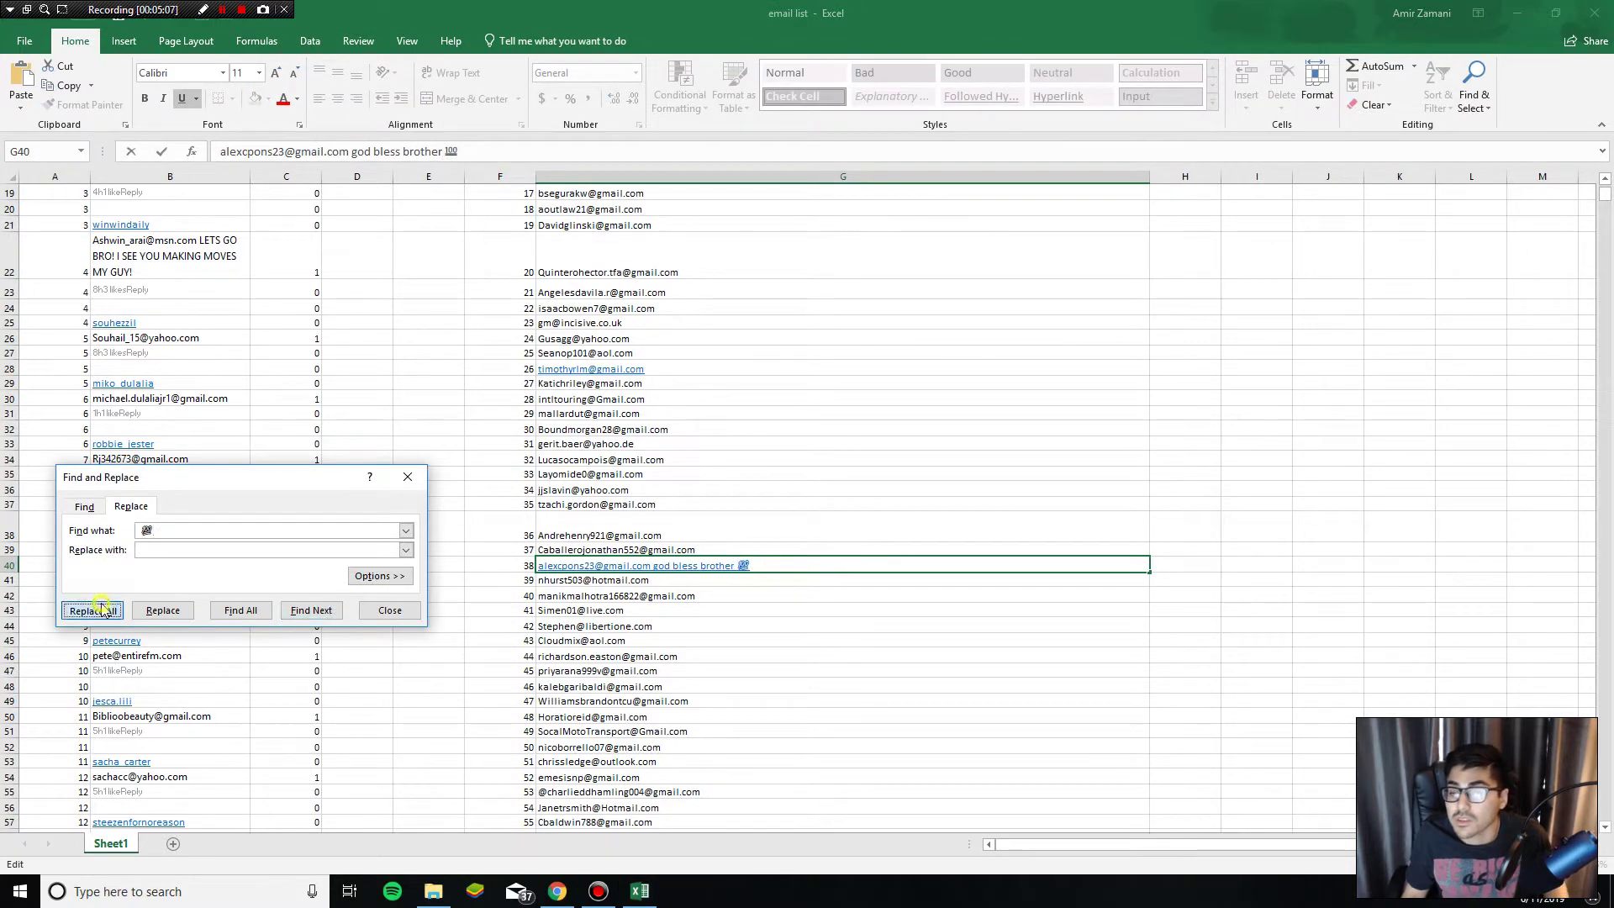
{"action": "key", "text": "Return"}
- Copy one heart emoji from cell G66 and replace all heart emojis with nothing
{"action": "left_click", "coordinate": [811, 670]}
{"action": "scroll", "coordinate": [757, 654], "scroll_direction": "down", "scroll_amount": 4}
{"action": "scroll", "coordinate": [744, 650], "scroll_direction": "down", "scroll_amount": 3}
{"action": "left_click", "coordinate": [696, 586]}
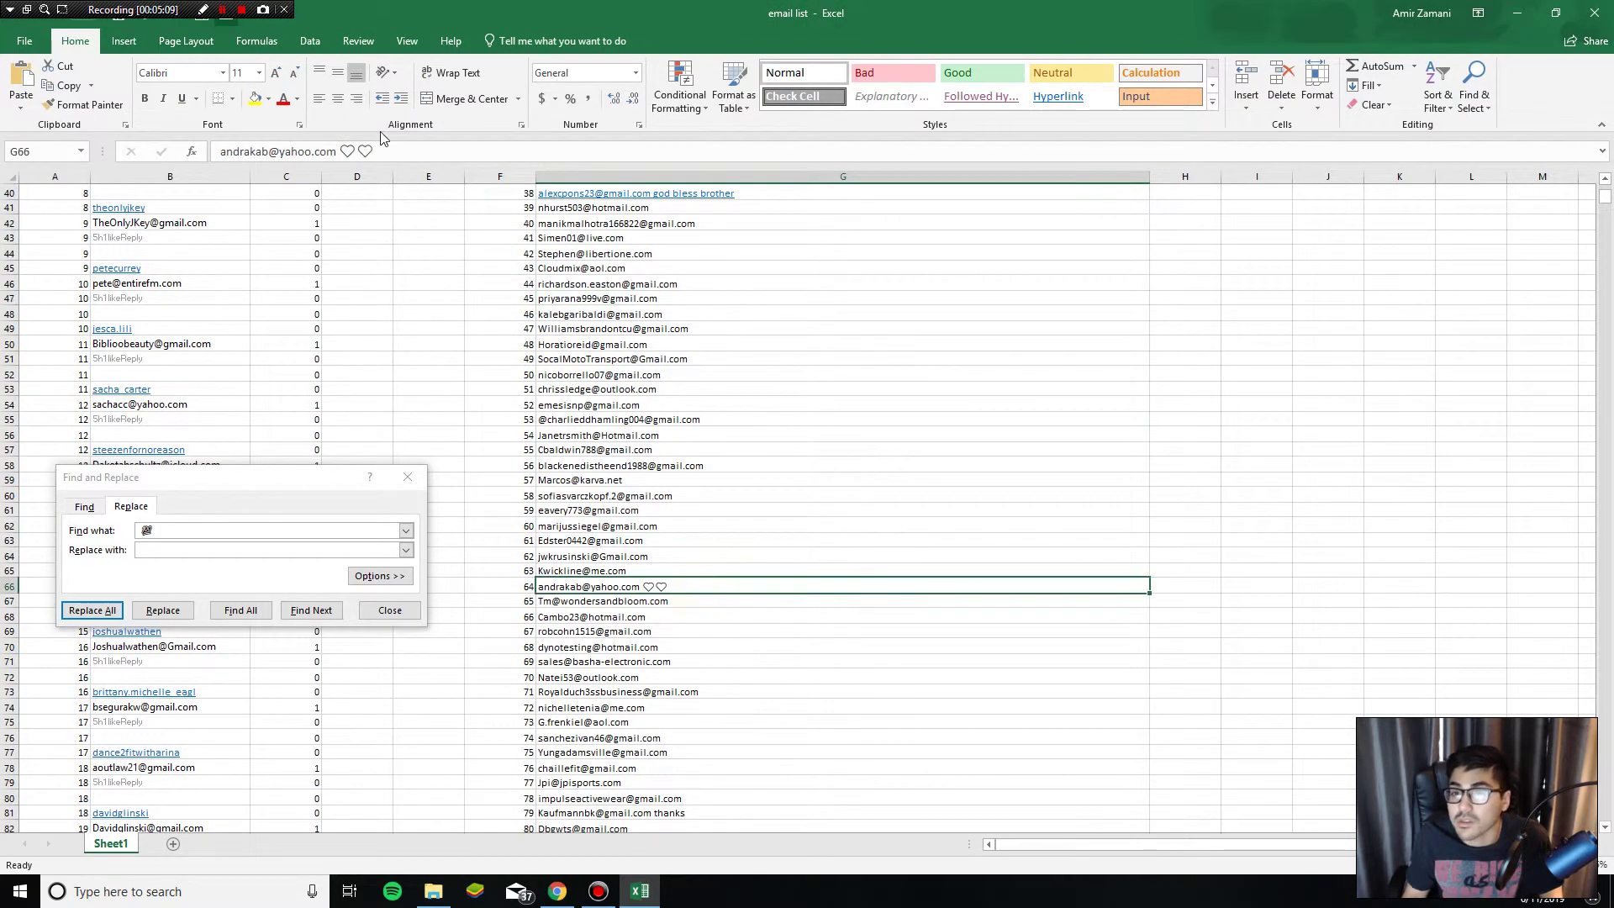
{"action": "left_click_drag", "start_coordinate": [376, 148], "coordinate": [359, 149]}
{"action": "key", "text": "ctrl+c"}
{"action": "left_click_drag", "start_coordinate": [190, 530], "coordinate": [69, 544]}
{"action": "key", "text": "ctrl+v"}
{"action": "left_click", "coordinate": [100, 609]}
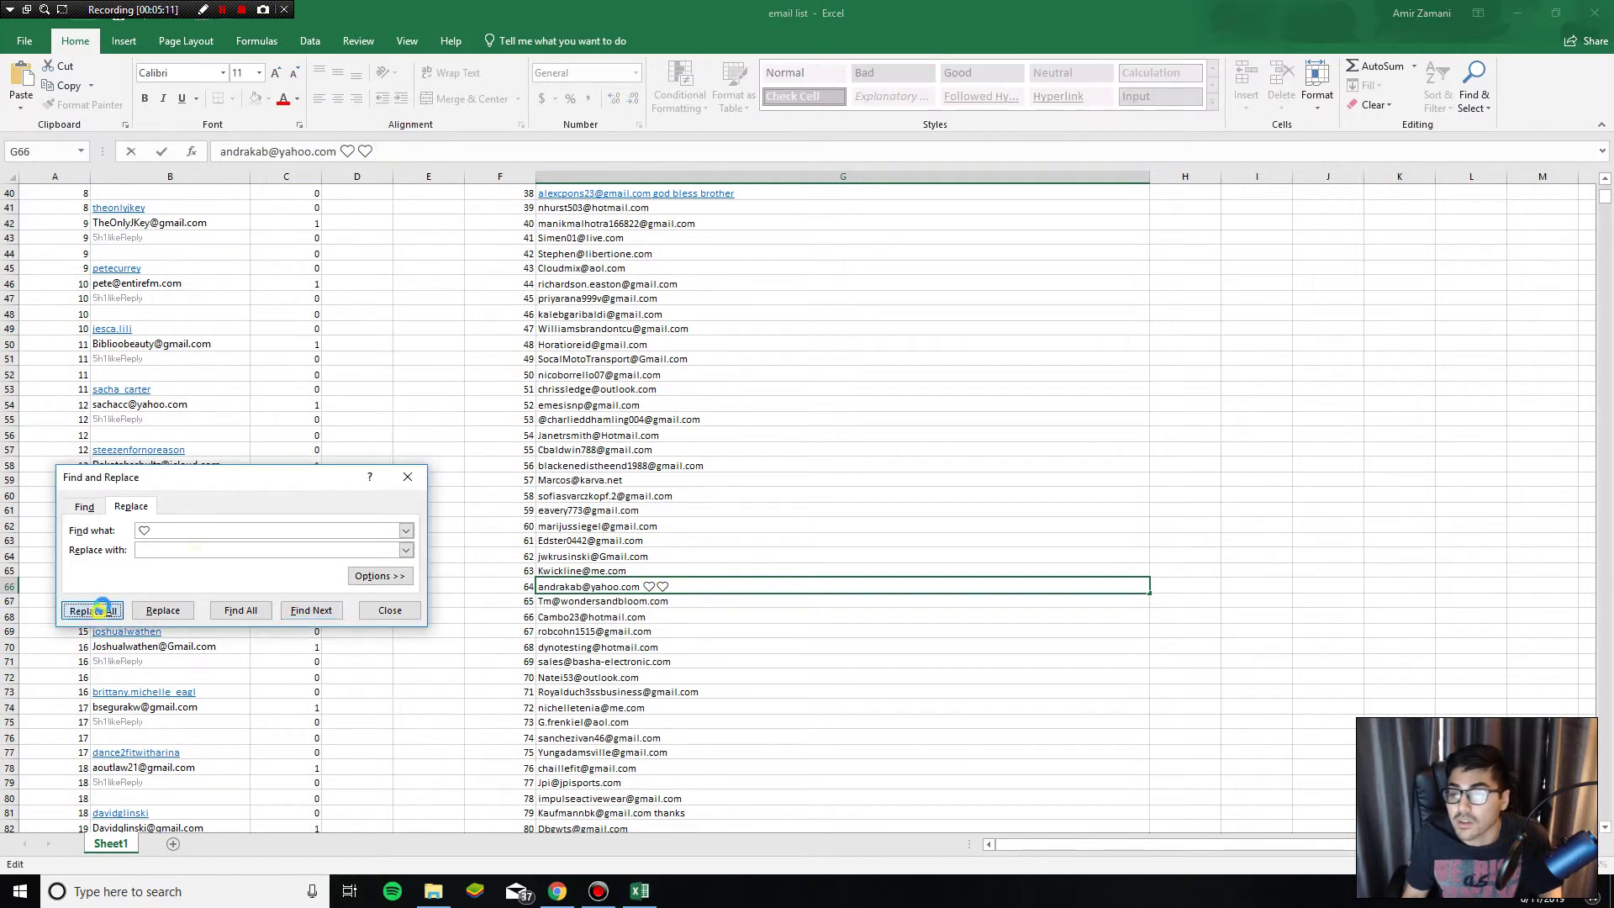
{"action": "key", "text": "Return"}
- Close Find and Replace and examine the rest of column G to find the last extracted e-mail address
{"action": "left_click", "coordinate": [691, 557]}
{"action": "scroll", "coordinate": [775, 606], "scroll_direction": "down", "scroll_amount": 11}
{"action": "left_click", "coordinate": [779, 617]}
{"action": "left_click", "coordinate": [406, 476]}
{"action": "middle_click", "coordinate": [783, 596]}
{"action": "middle_click", "coordinate": [725, 370]}
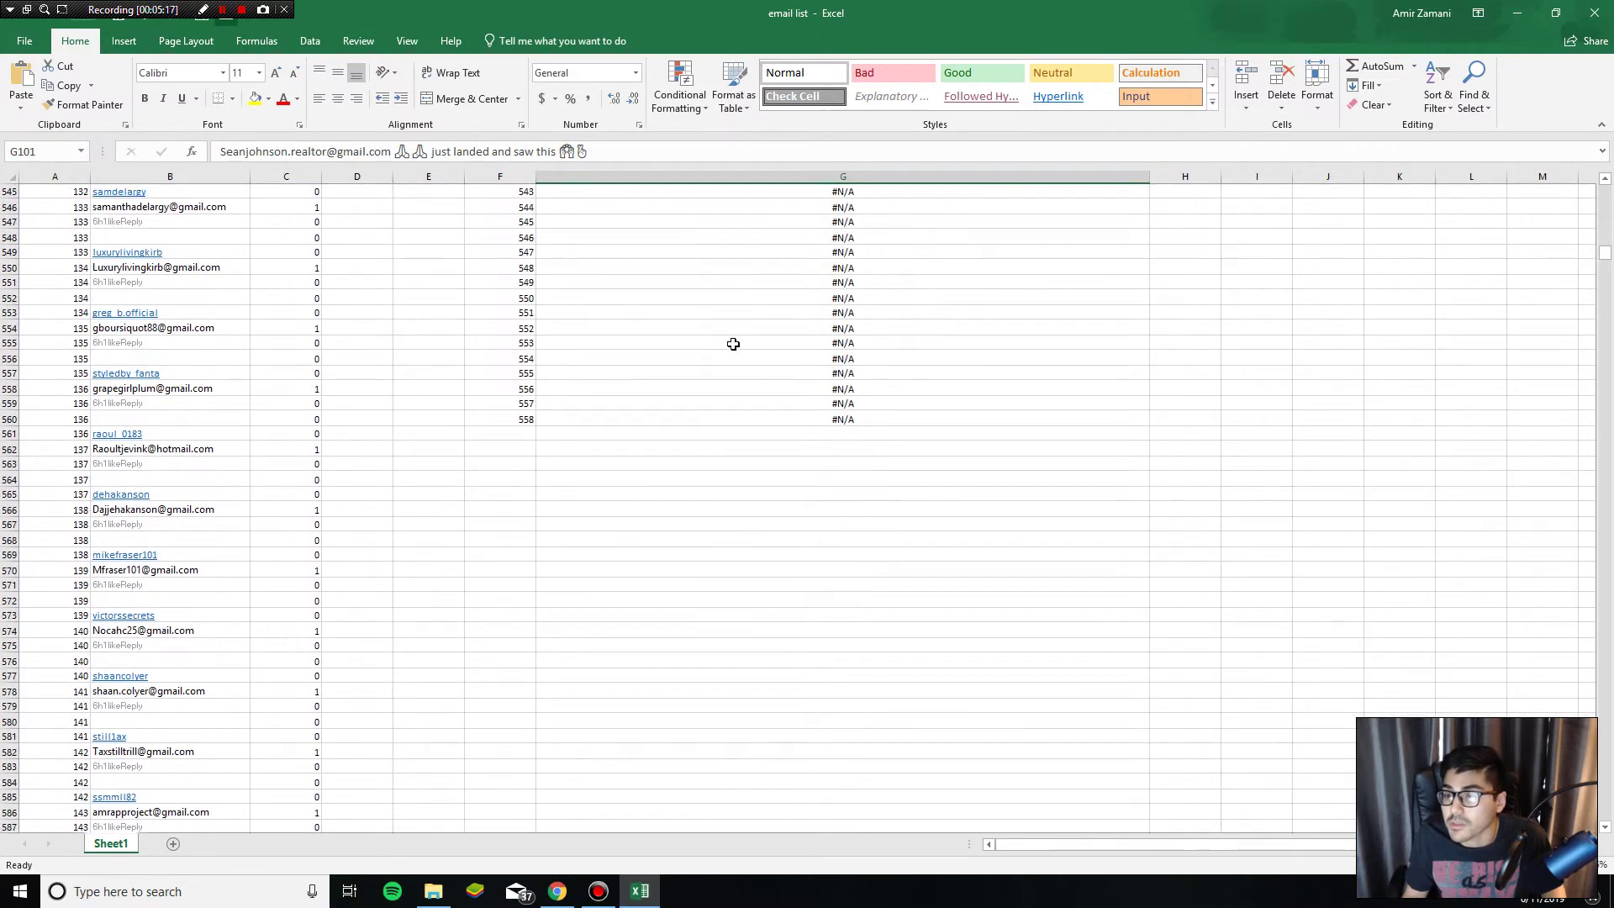
{"action": "scroll", "coordinate": [747, 432], "scroll_direction": "up", "scroll_amount": 20}
{"action": "left_click", "coordinate": [743, 418]}
{"action": "scroll", "coordinate": [766, 496], "scroll_direction": "down", "scroll_amount": 16}
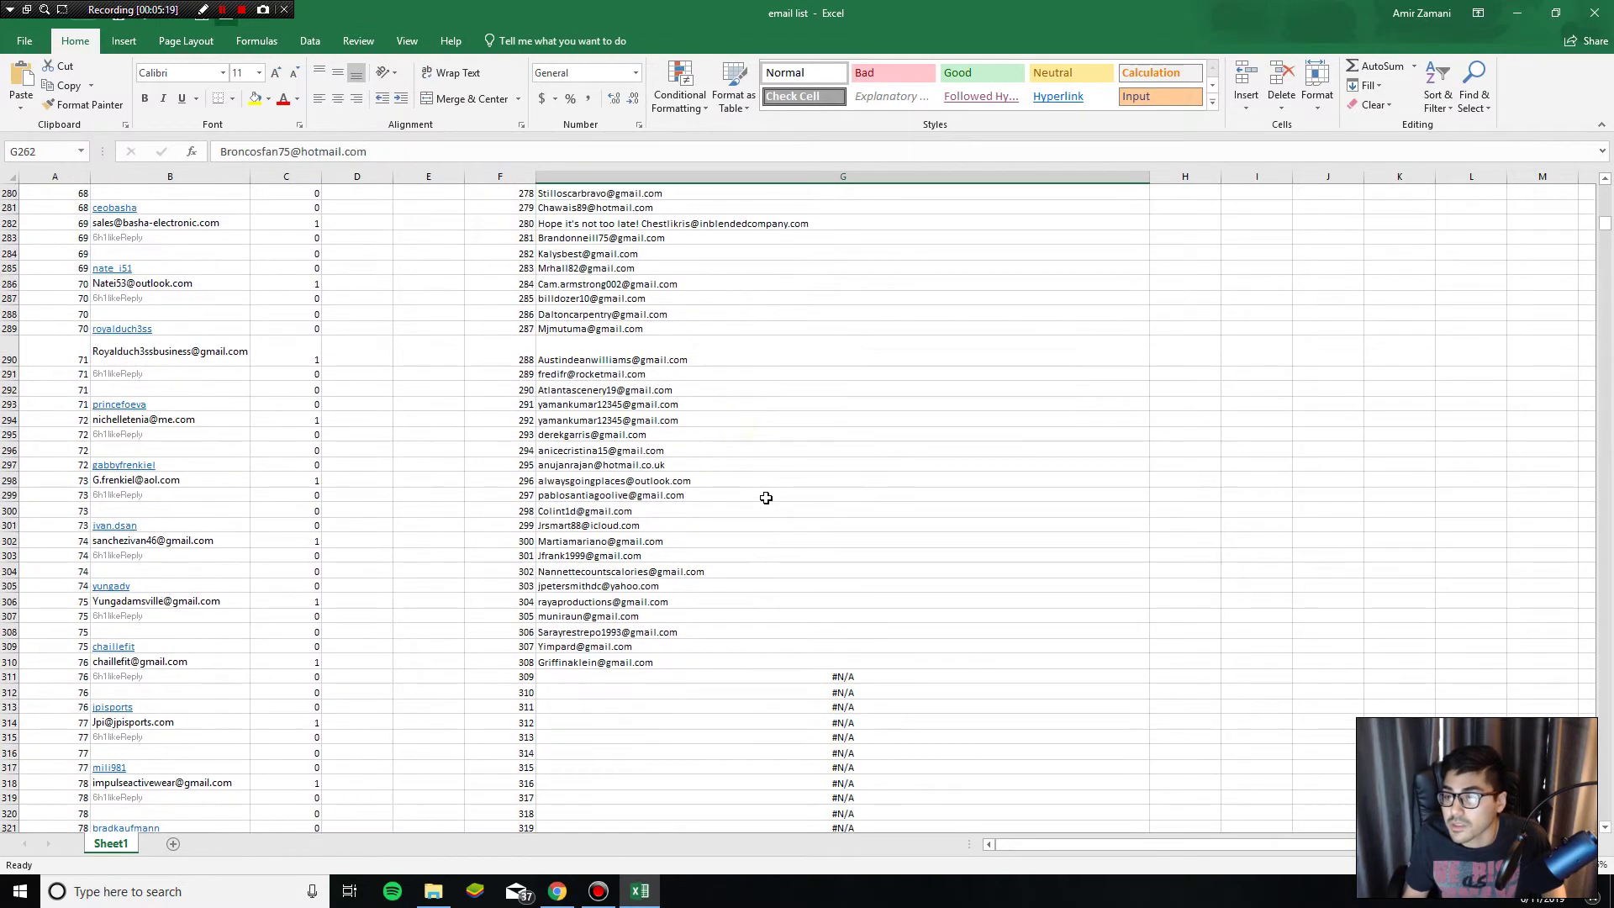
{"action": "left_click", "coordinate": [643, 420]}
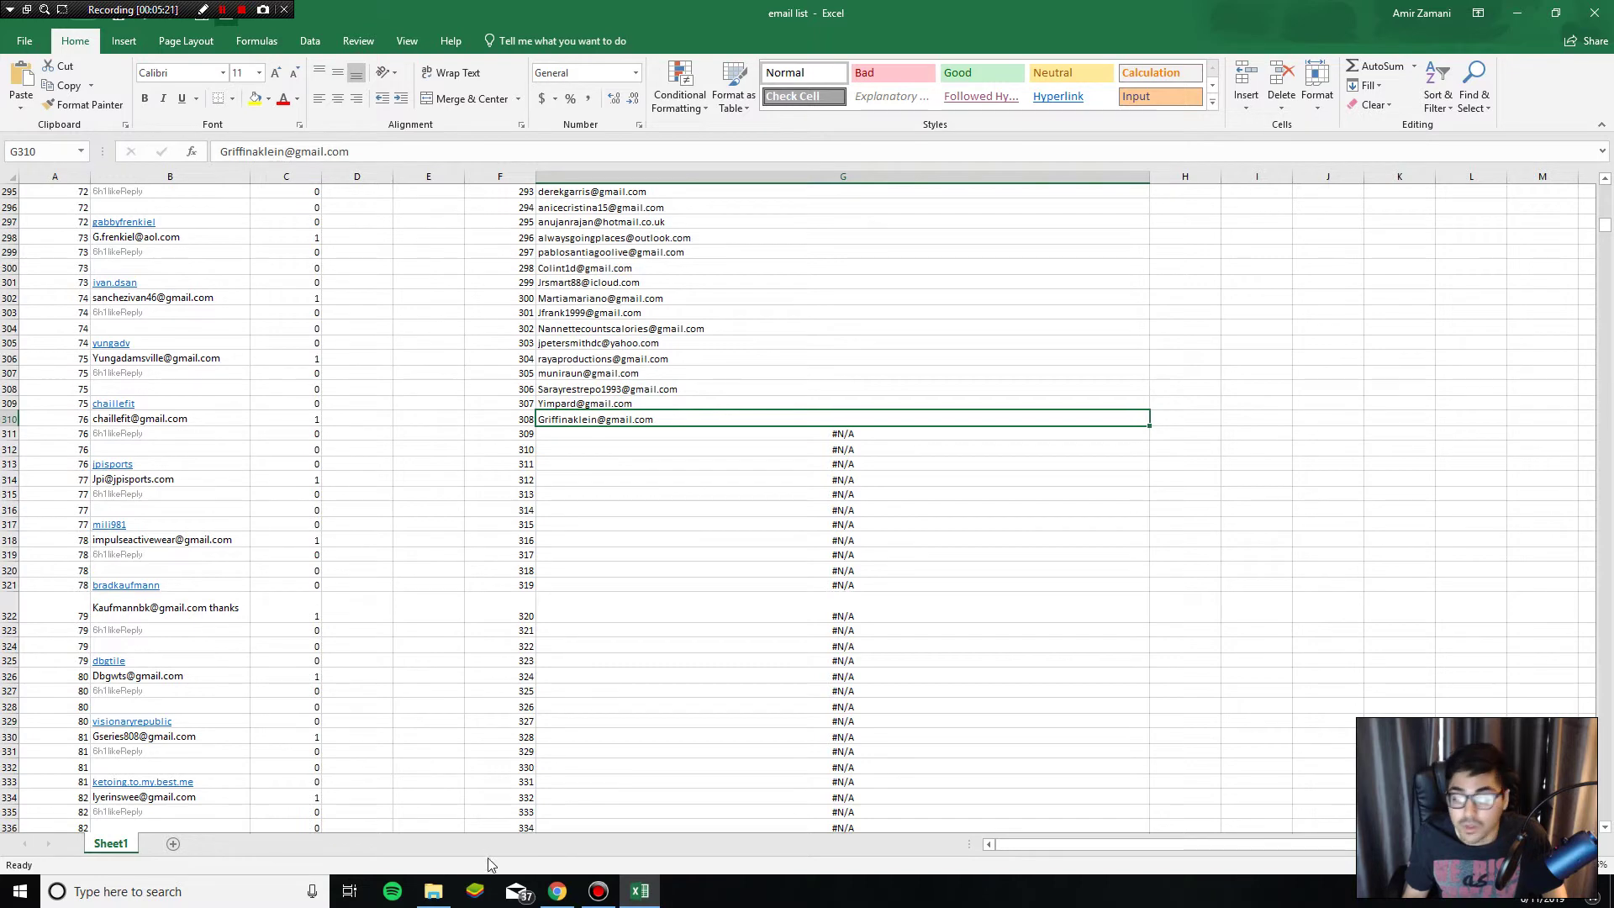
- View the source Instagram post in Chrome and return to the first address, G3, in the Excel list
{"action": "left_click", "coordinate": [557, 891]}
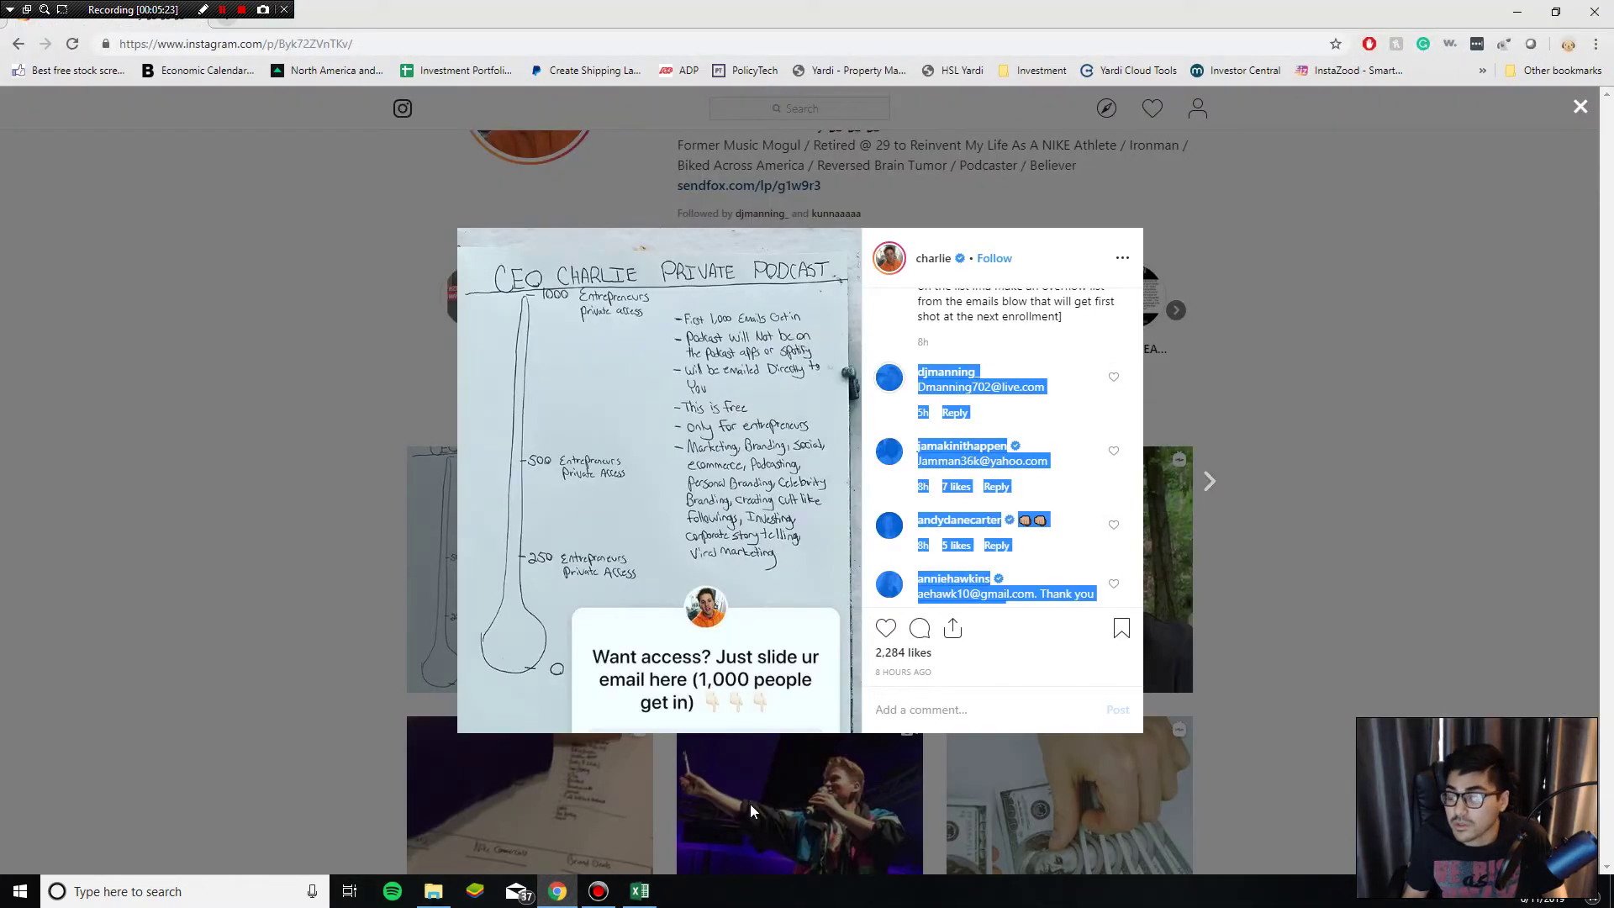
{"action": "left_click", "coordinate": [631, 896]}
{"action": "key", "text": "Down"}
{"action": "key", "text": "Down"}
{"action": "key", "text": "Down"}
{"action": "scroll", "coordinate": [722, 462], "scroll_direction": "up", "scroll_amount": 20}
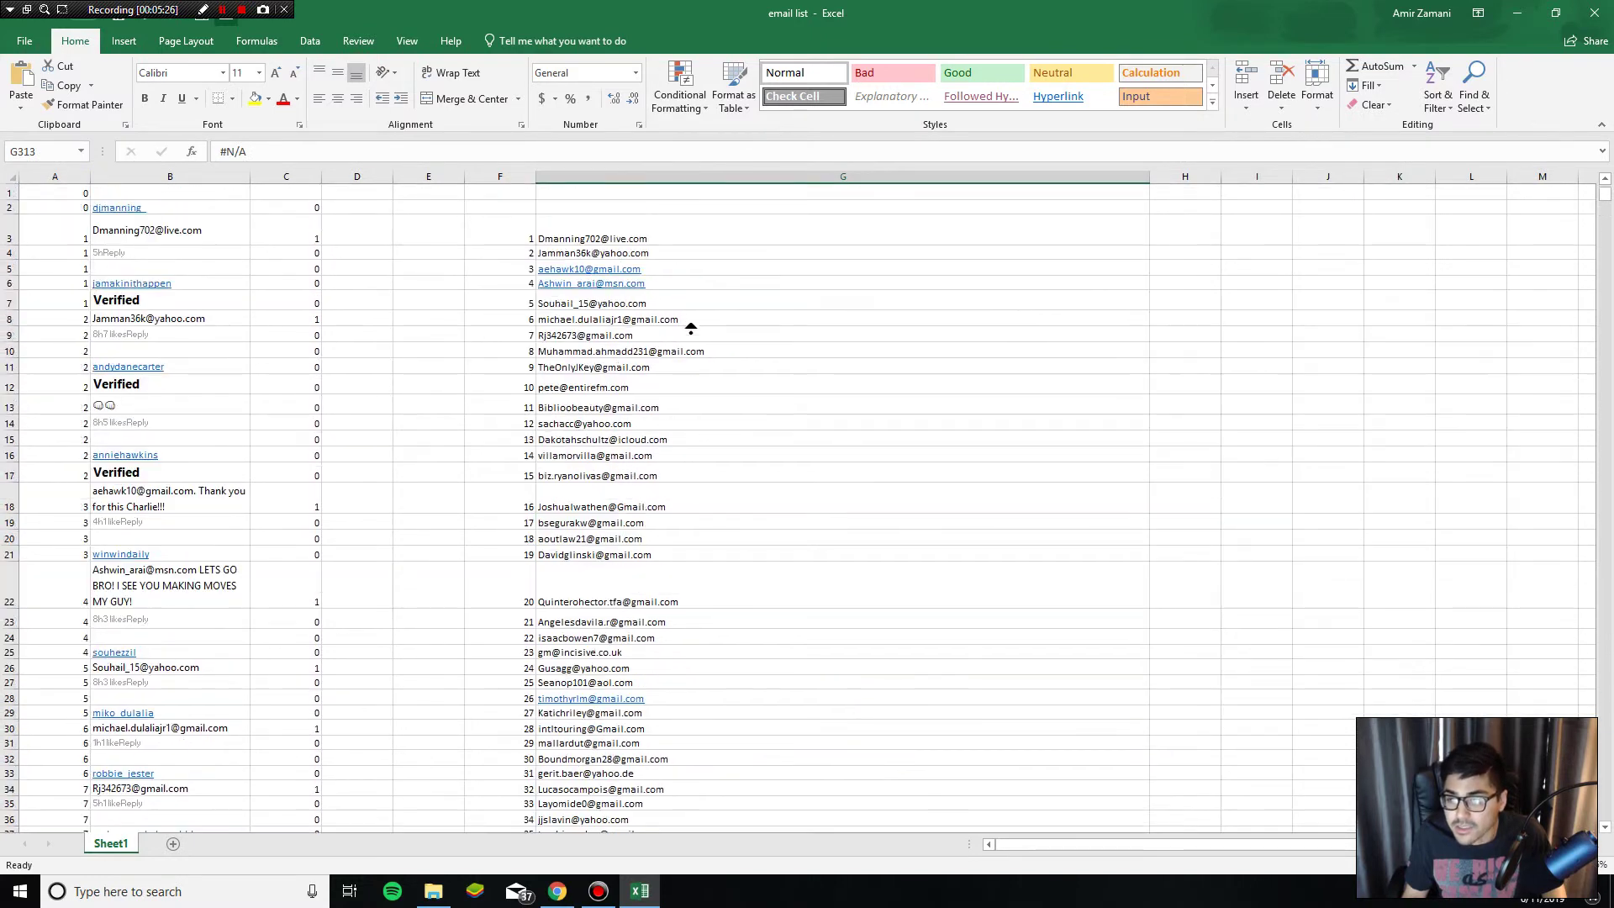
{"action": "left_click", "coordinate": [690, 243]}
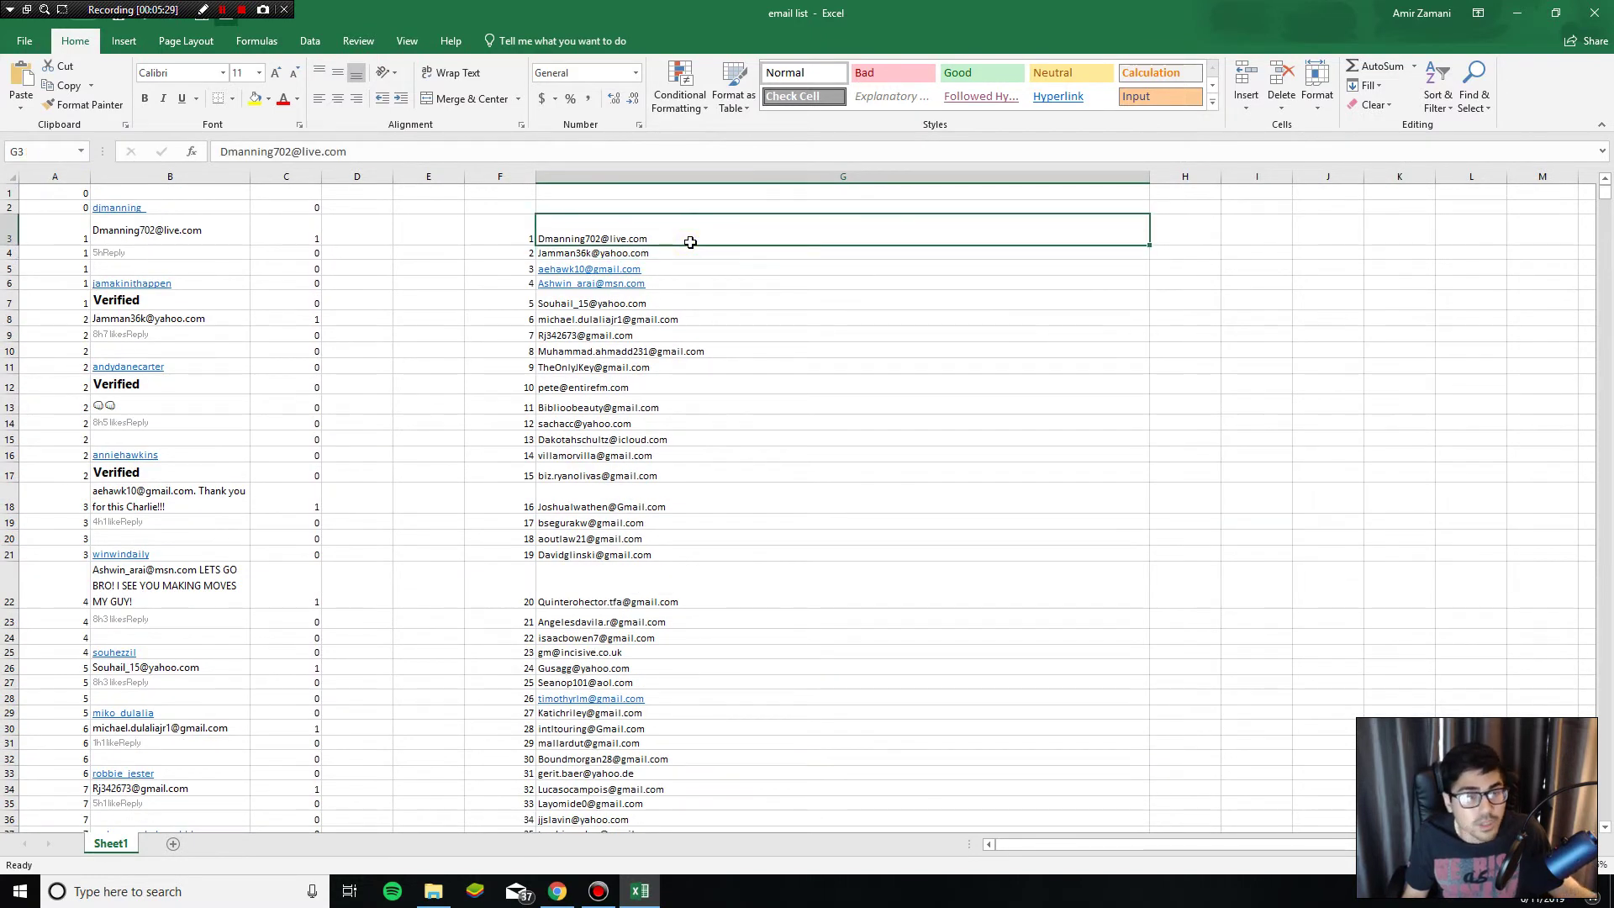